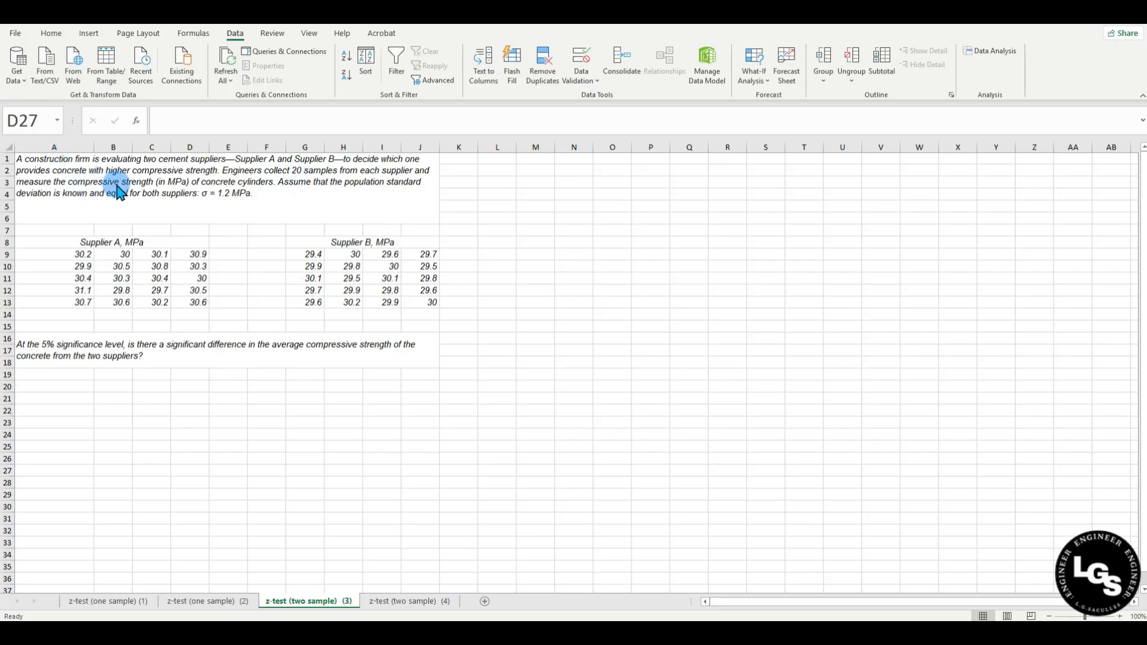
Read the problem statement, highlighting 'population standard deviation' and both suppliers' sample data.
double_click(236, 159)
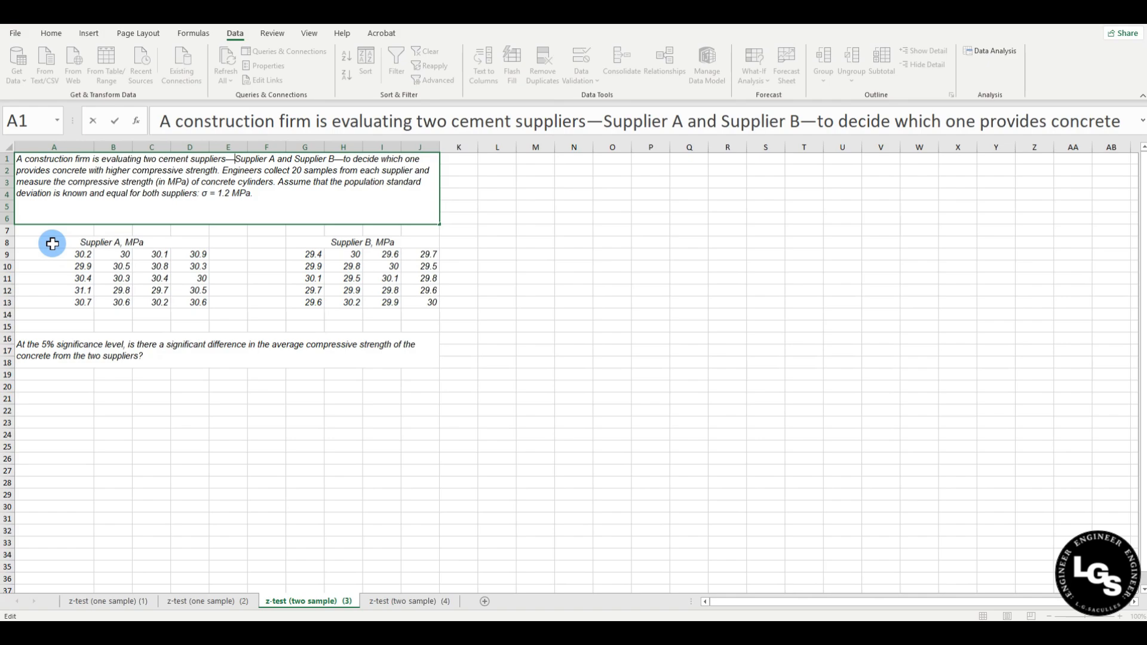
left_click(340, 201)
left_click_drag(345, 183, 53, 199)
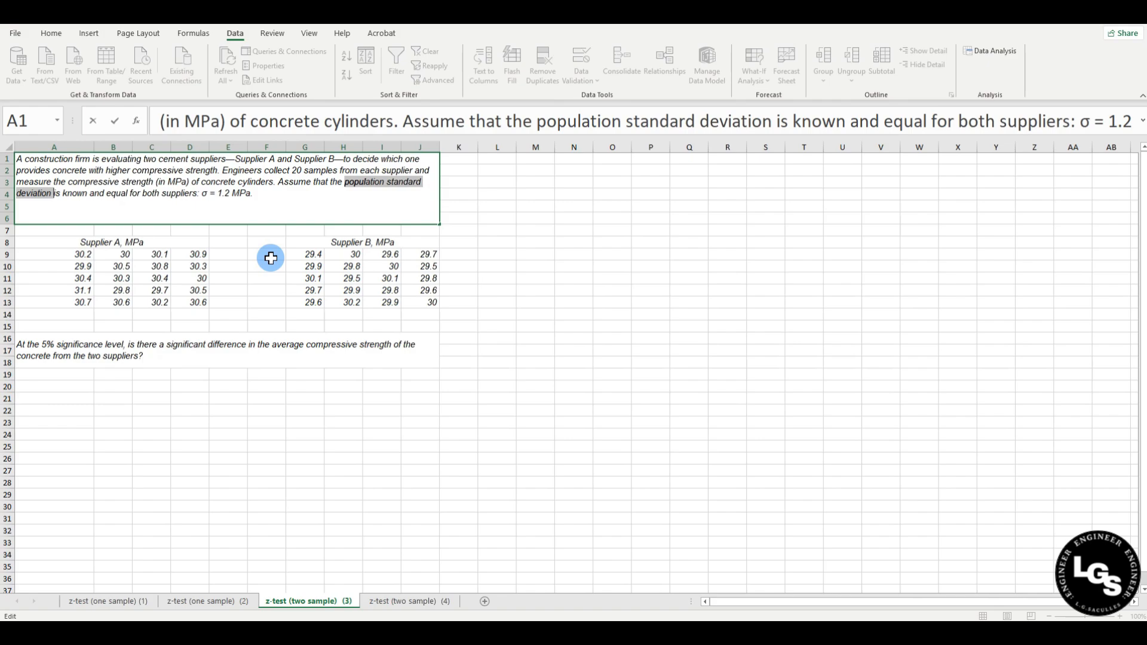
left_click(218, 277)
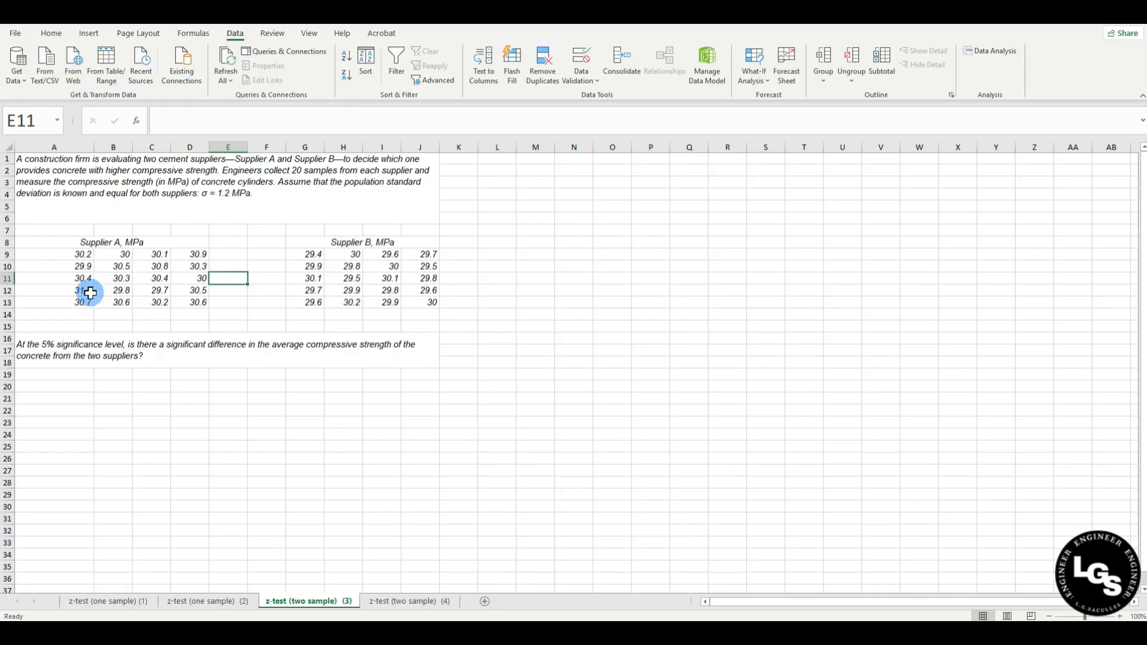
left_click_drag(60, 243, 185, 301)
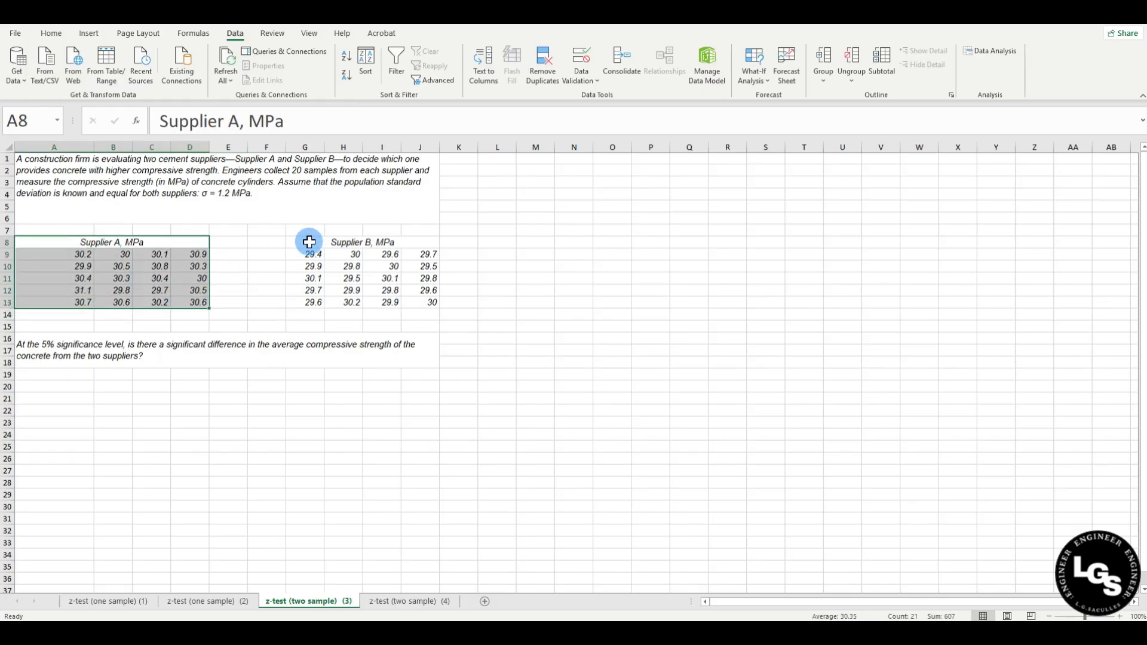
left_click_drag(317, 243, 424, 303)
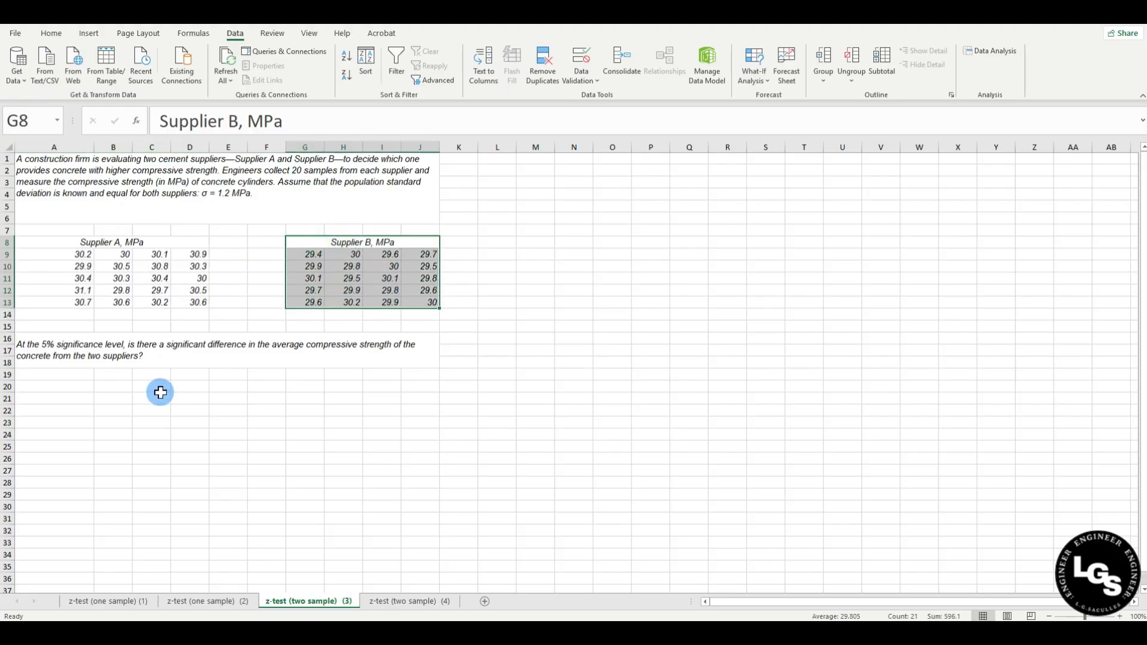
left_click(159, 392)
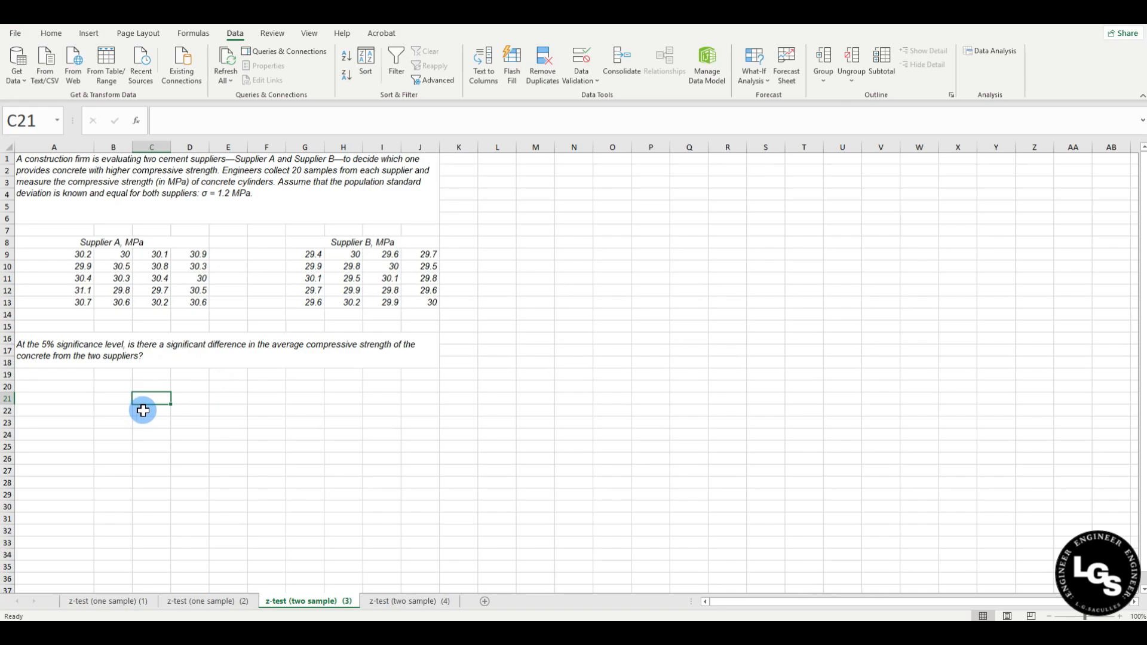
Add the headings 'Supplier A' and 'Supplier B' in B20:C20.
left_click(46, 389)
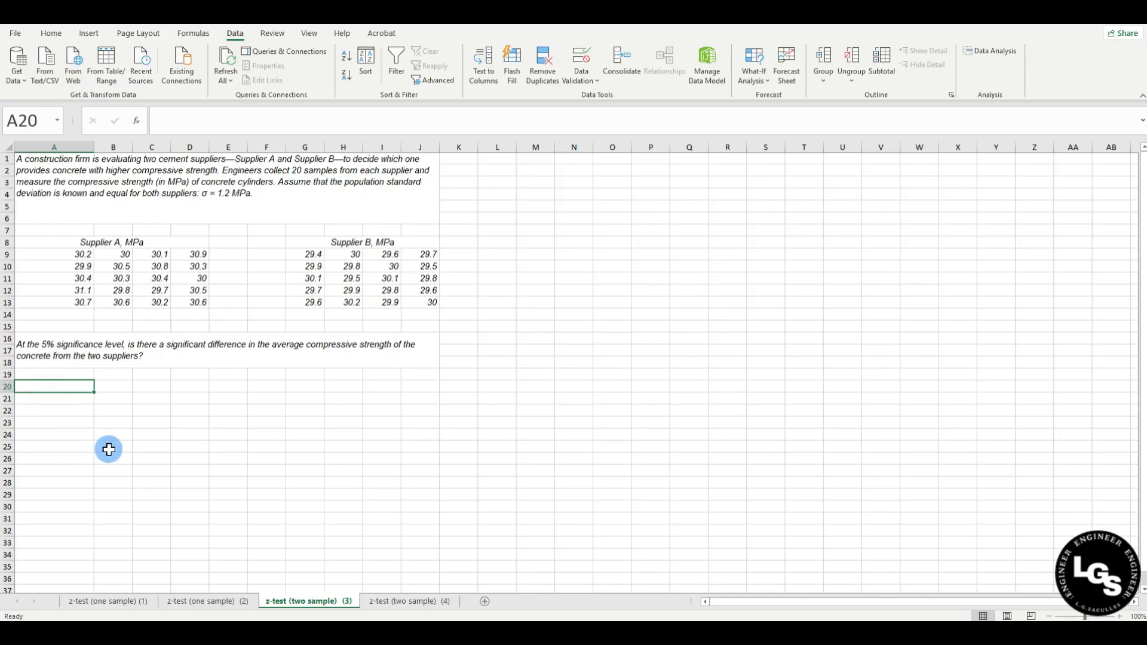
key("Right")
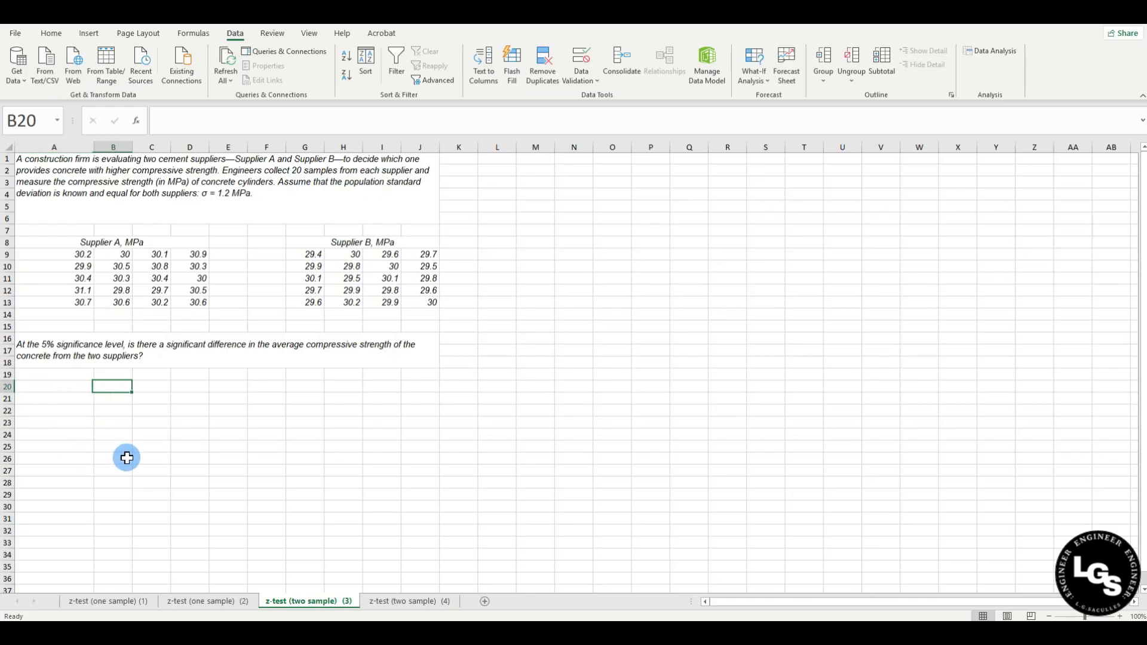
type("Supplie")
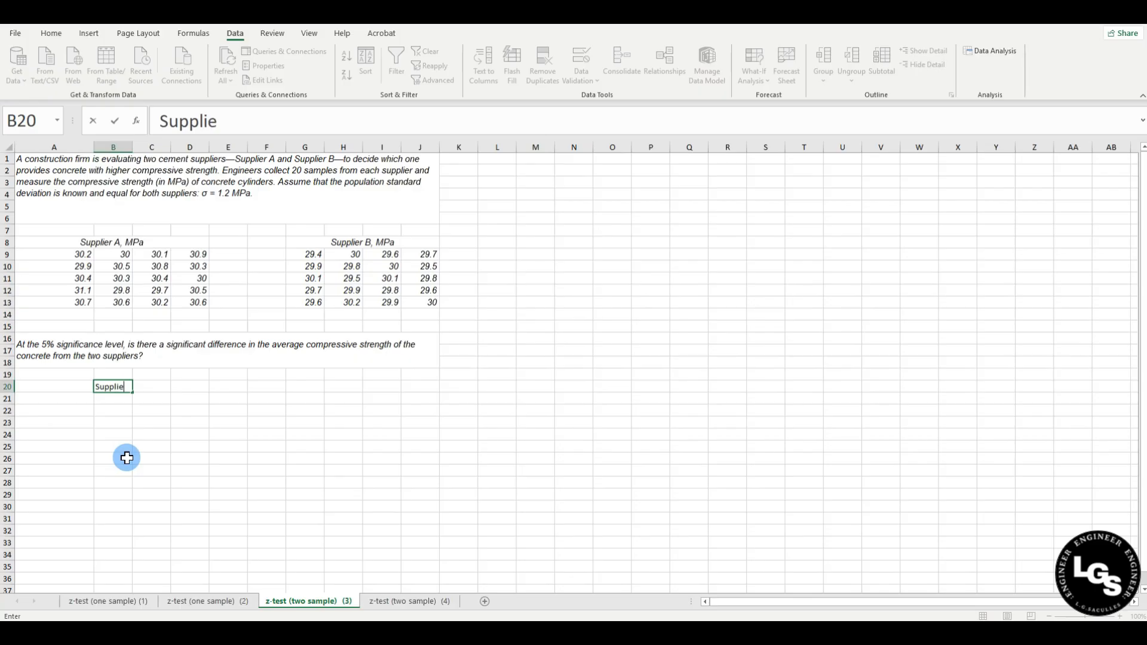
type("r A")
key("Tab")
type("A")
key("BackSpace")
type("Supplier B")
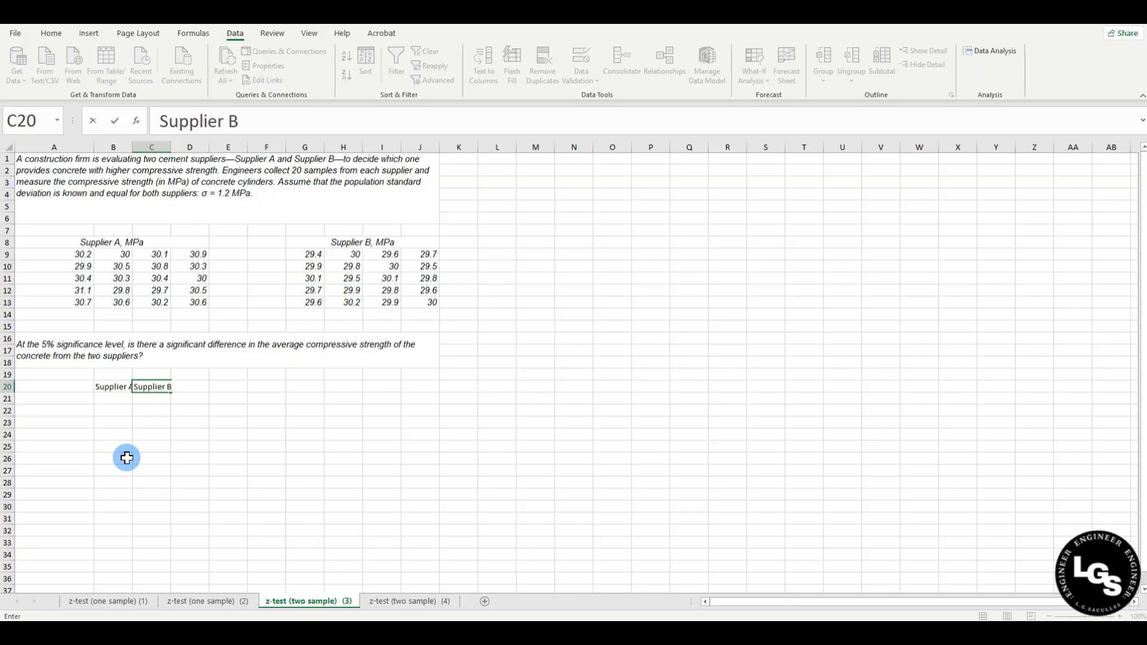
key("Return")
Add an 'n' row with sample size 20 for both suppliers.
left_click(66, 401)
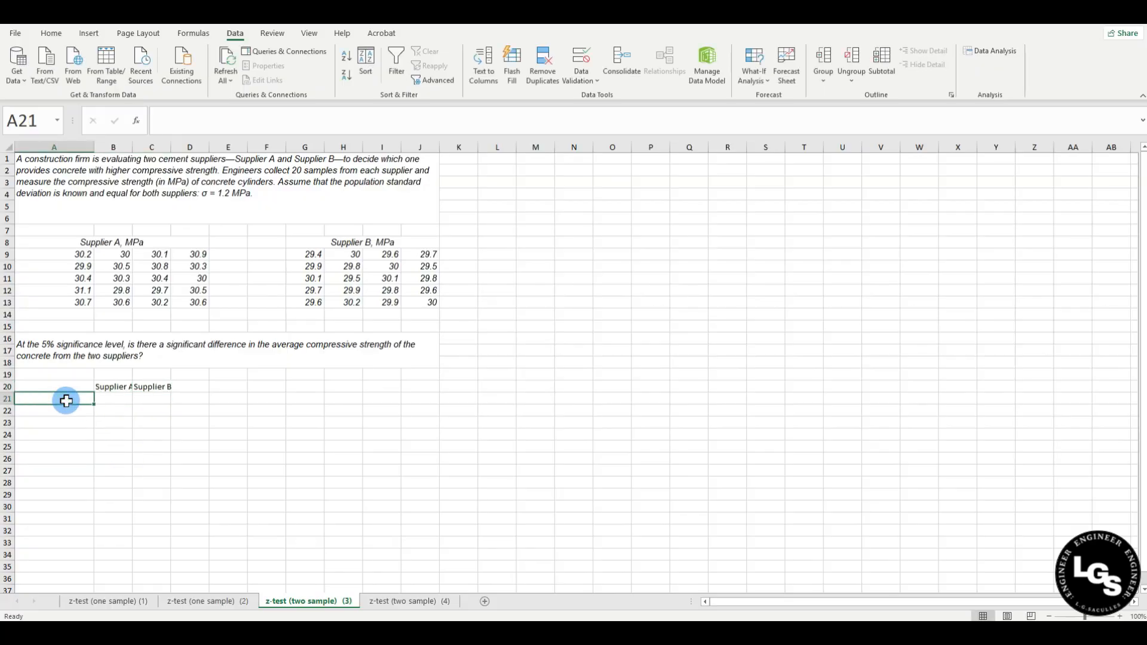
type("n")
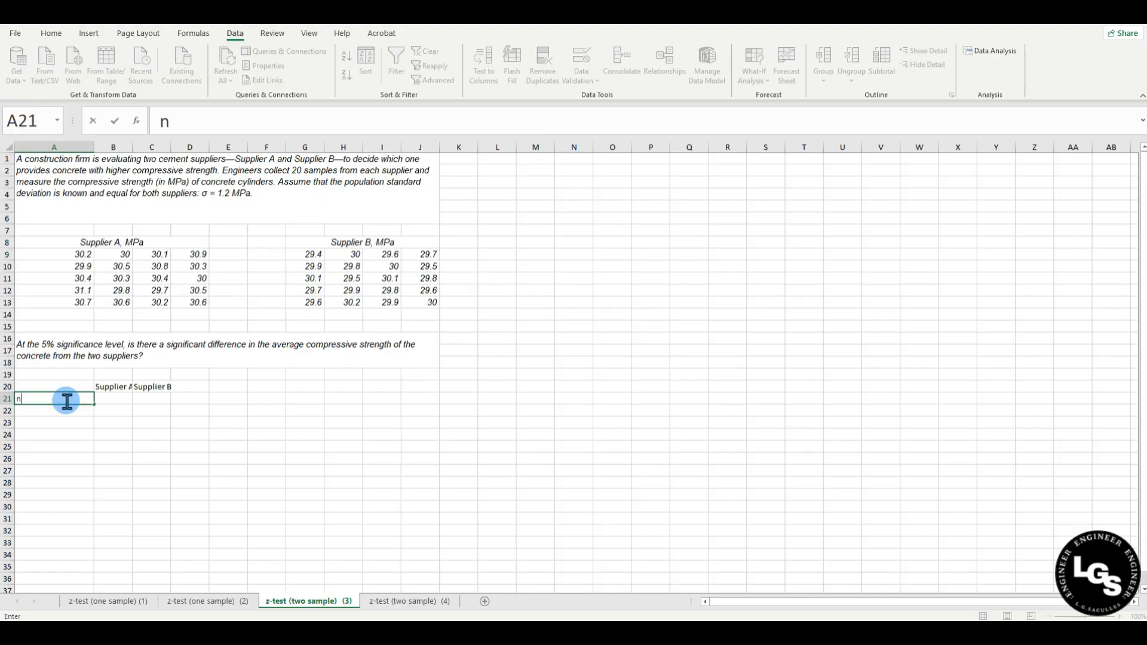
key("Tab")
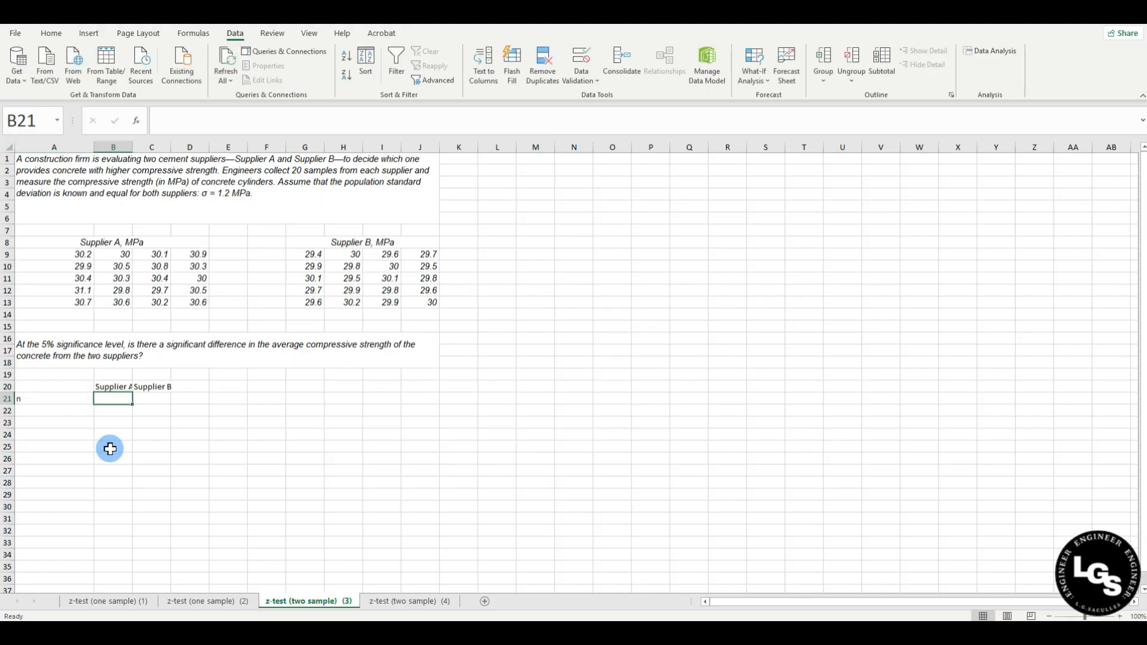
type("20")
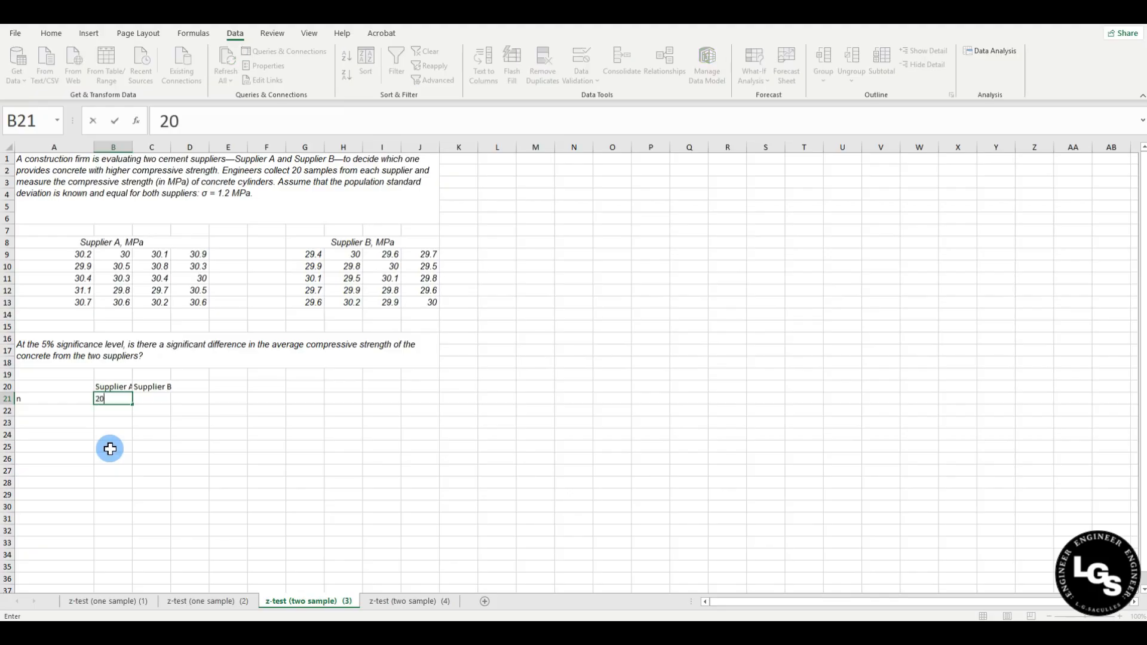
key("Tab")
type("20")
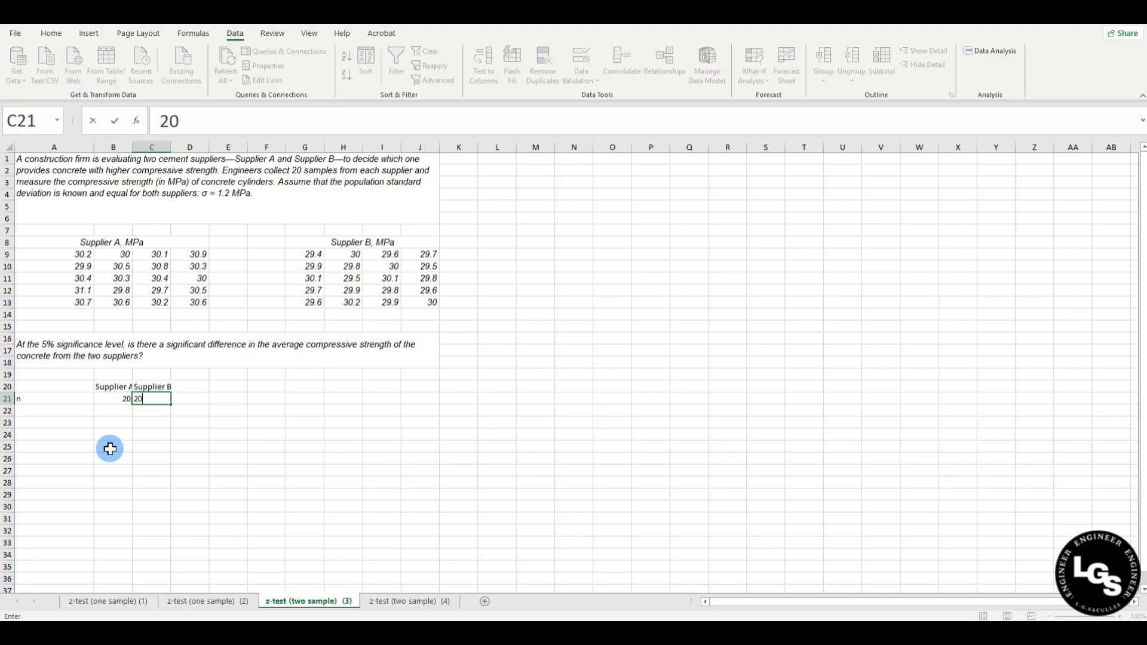
Add a 'population std dev' row with 1.2 for both suppliers.
left_click(65, 412)
type("popu")
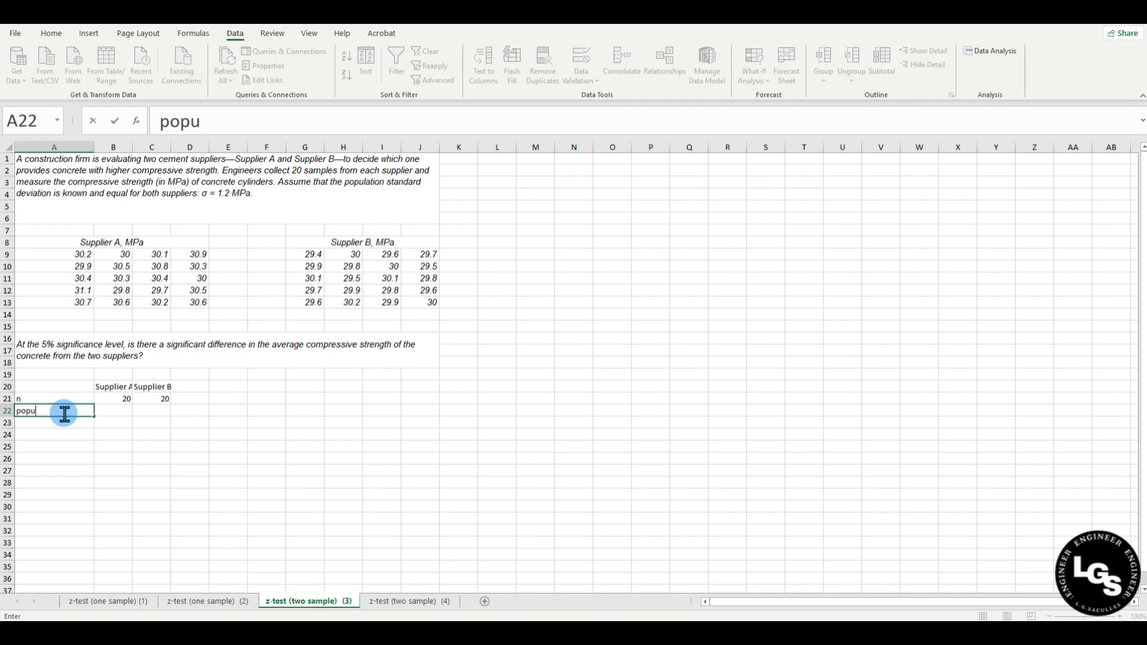
type("lation std dev")
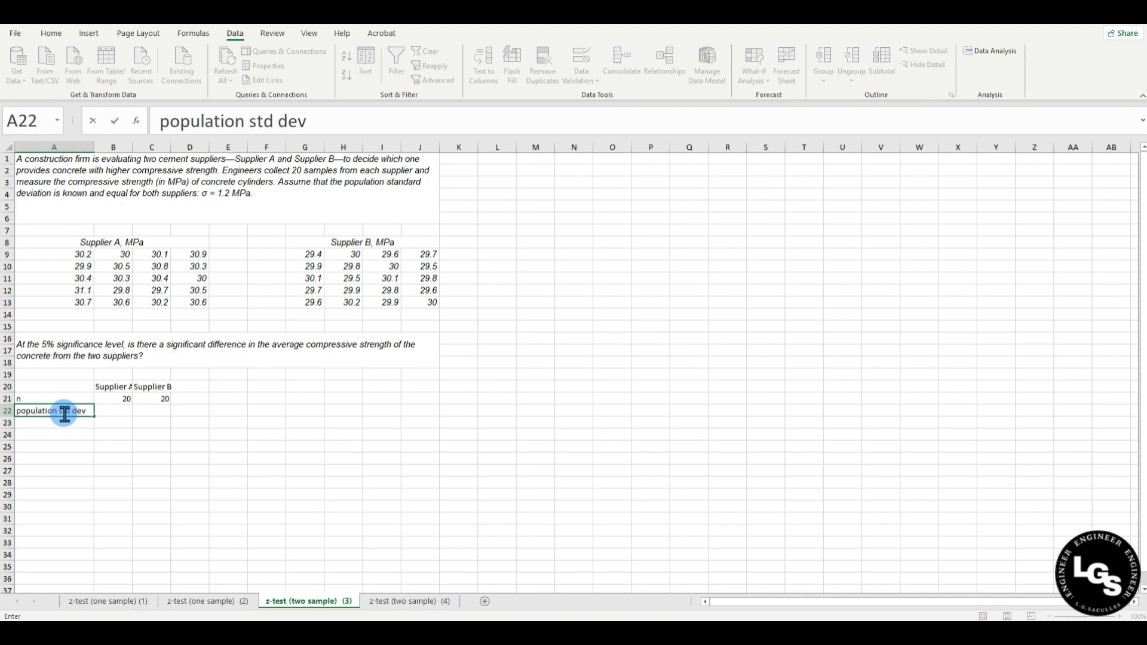
key("Tab")
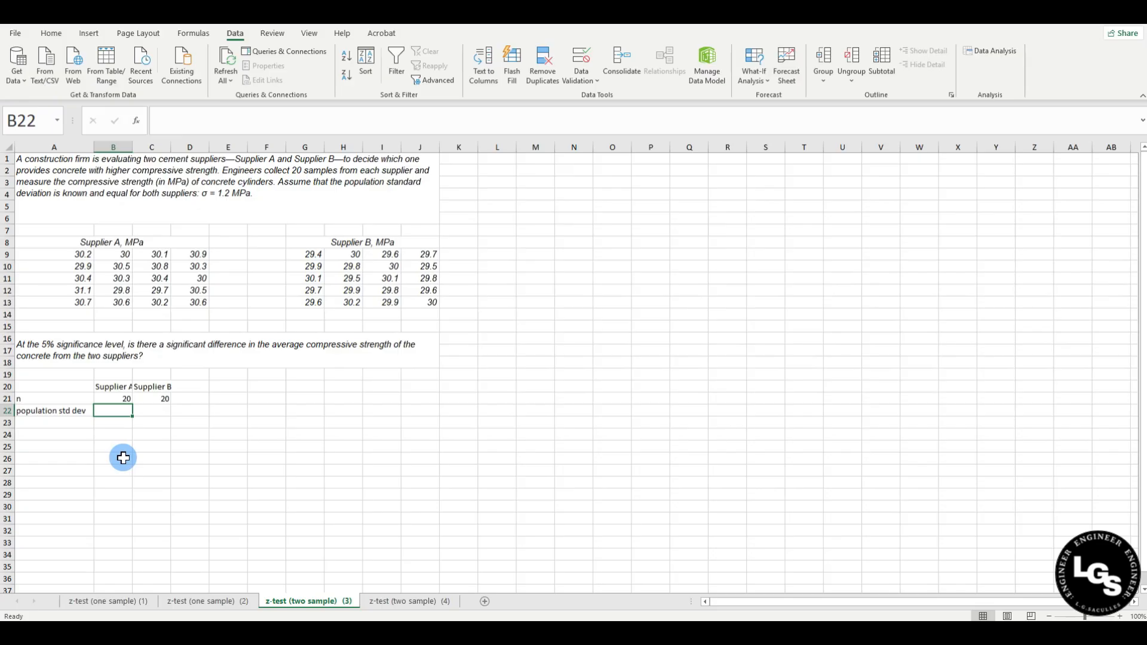
type("1.2")
key("Tab")
type("1.2")
key("Down")
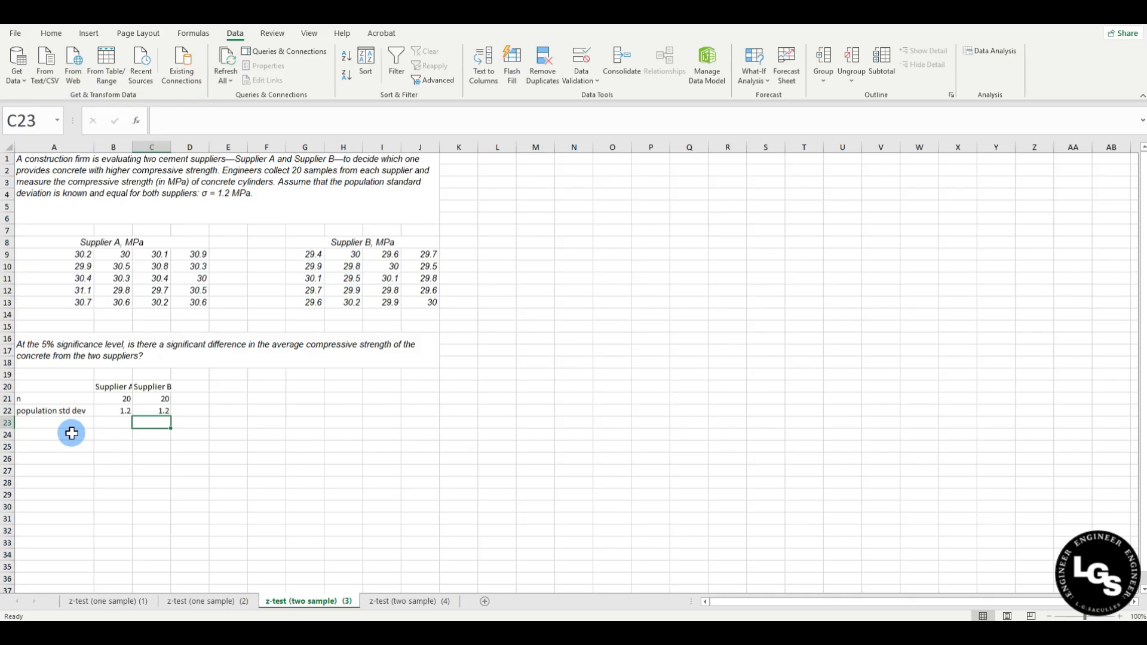
Add a 'population variance' row with Supplier A's variance as =B22^2, giving 1.44.
left_click(62, 422)
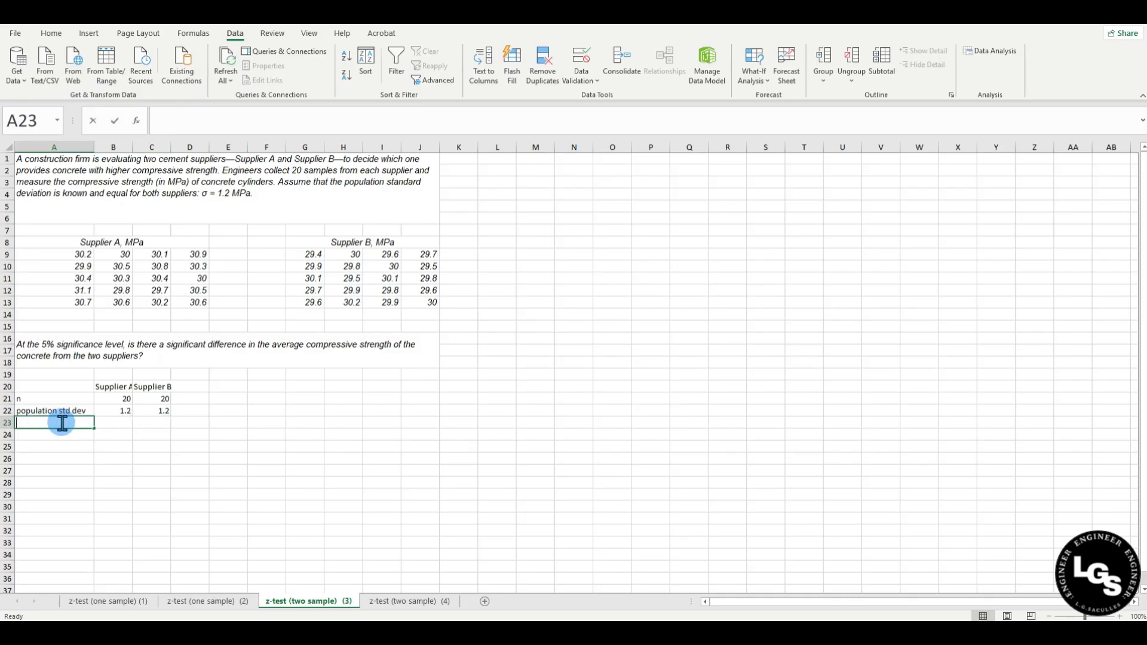
type("pop")
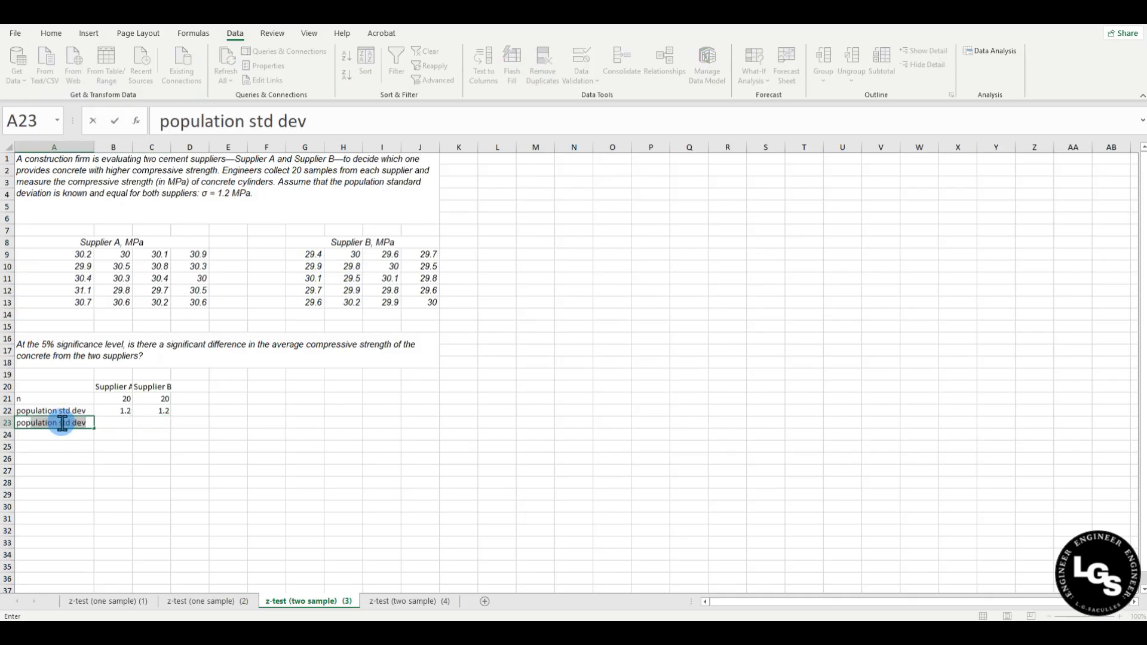
type("ulation variance")
key("Return")
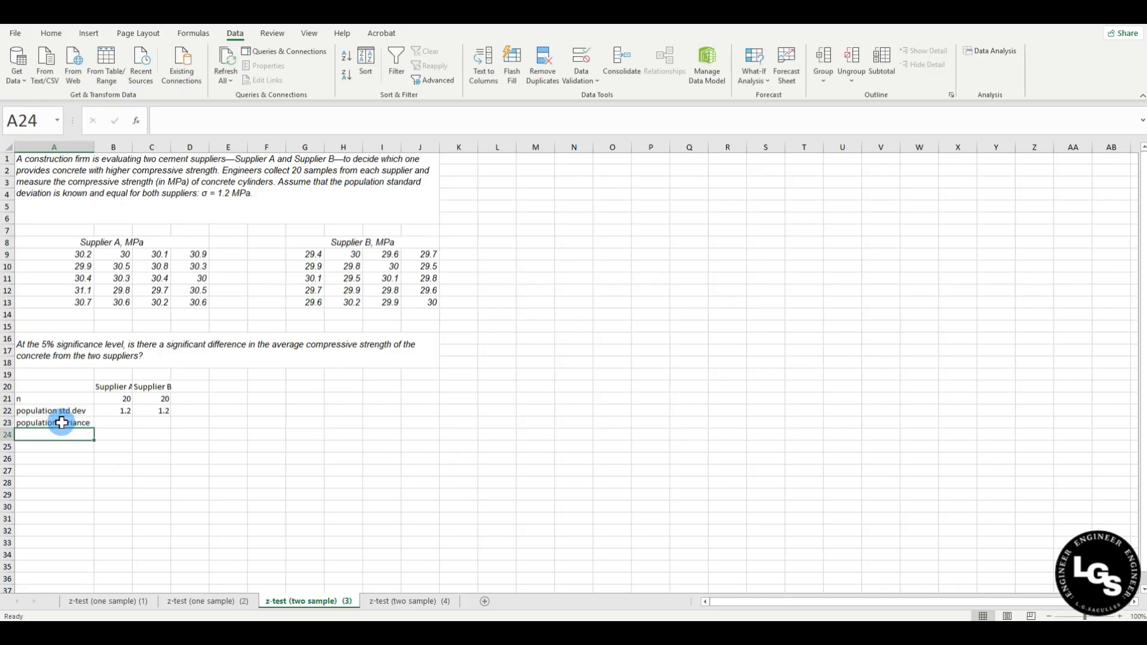
left_click(113, 423)
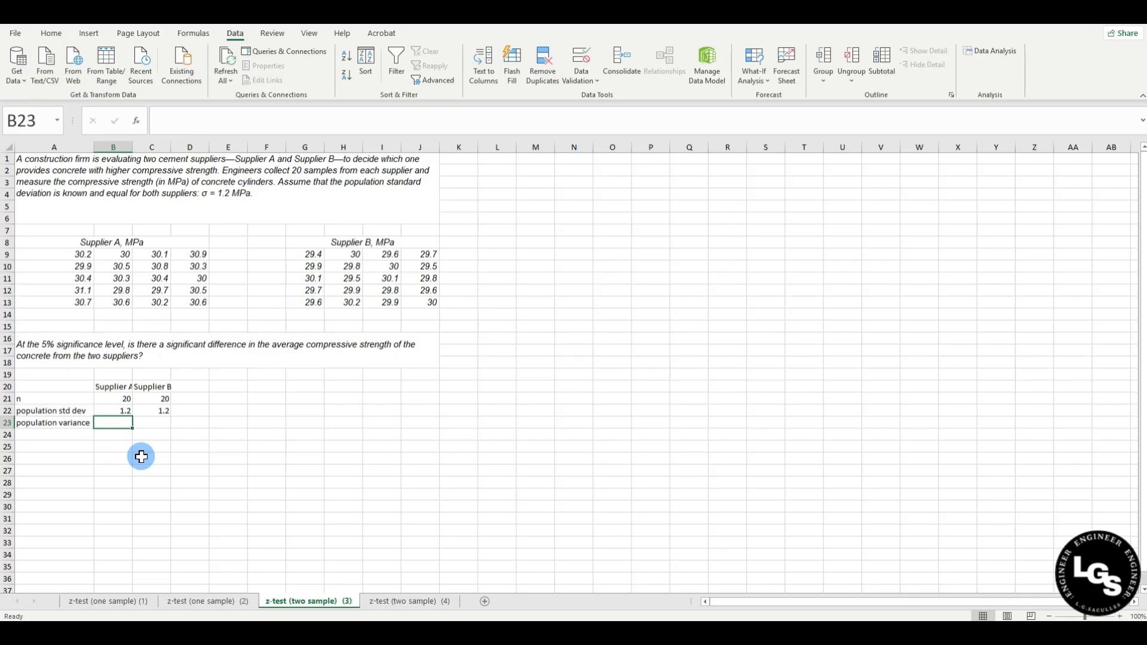
type("=")
left_click(113, 409)
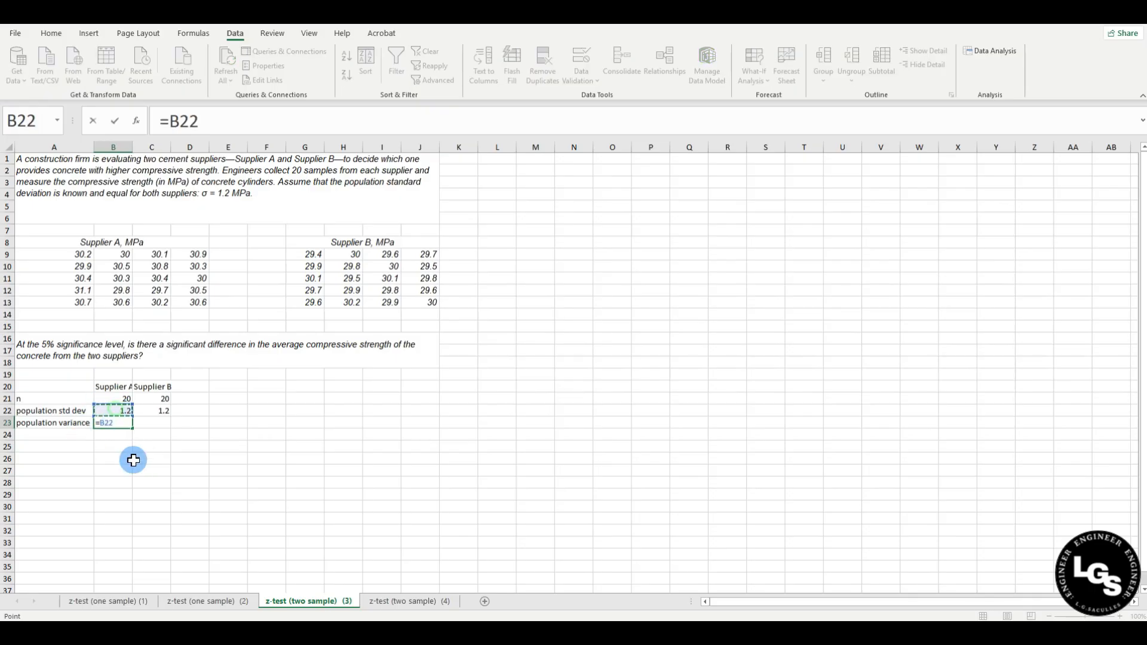
type("^2")
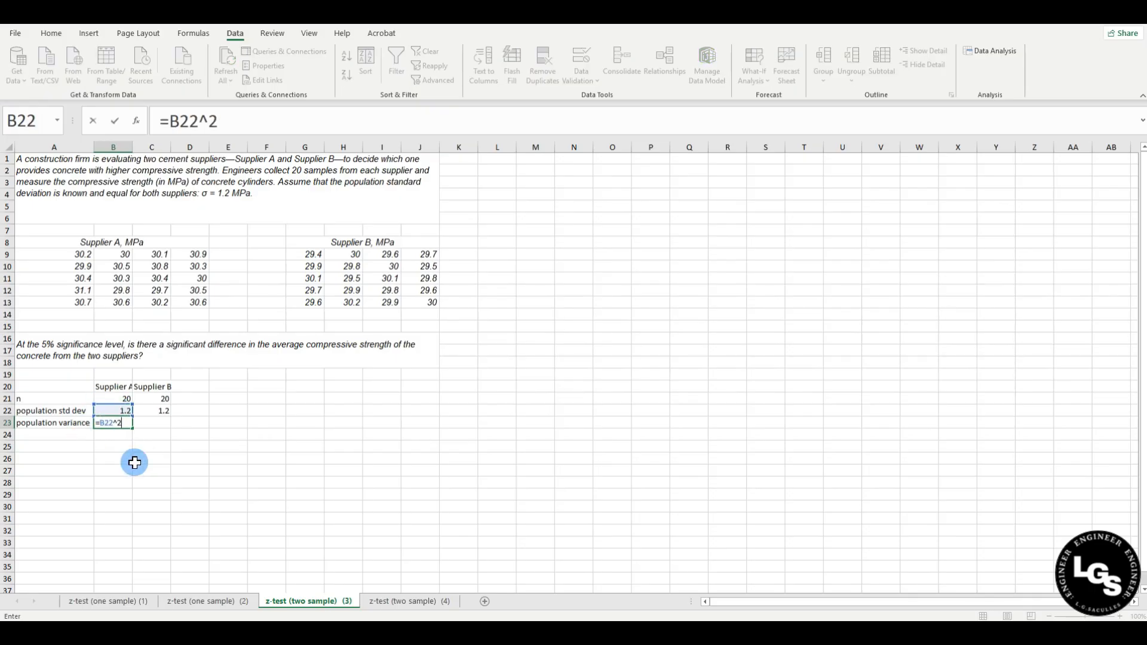
key("Return")
Compute Supplier B's population variance as =C22^2, giving 1.44.
left_click(157, 423)
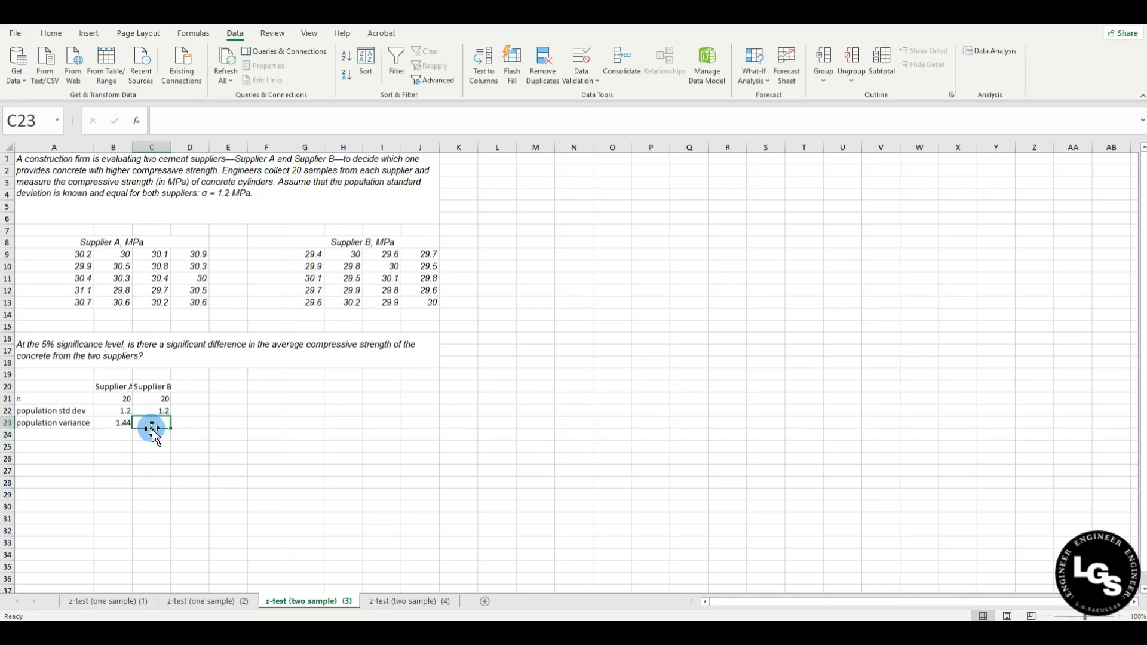
type("=")
left_click(150, 409)
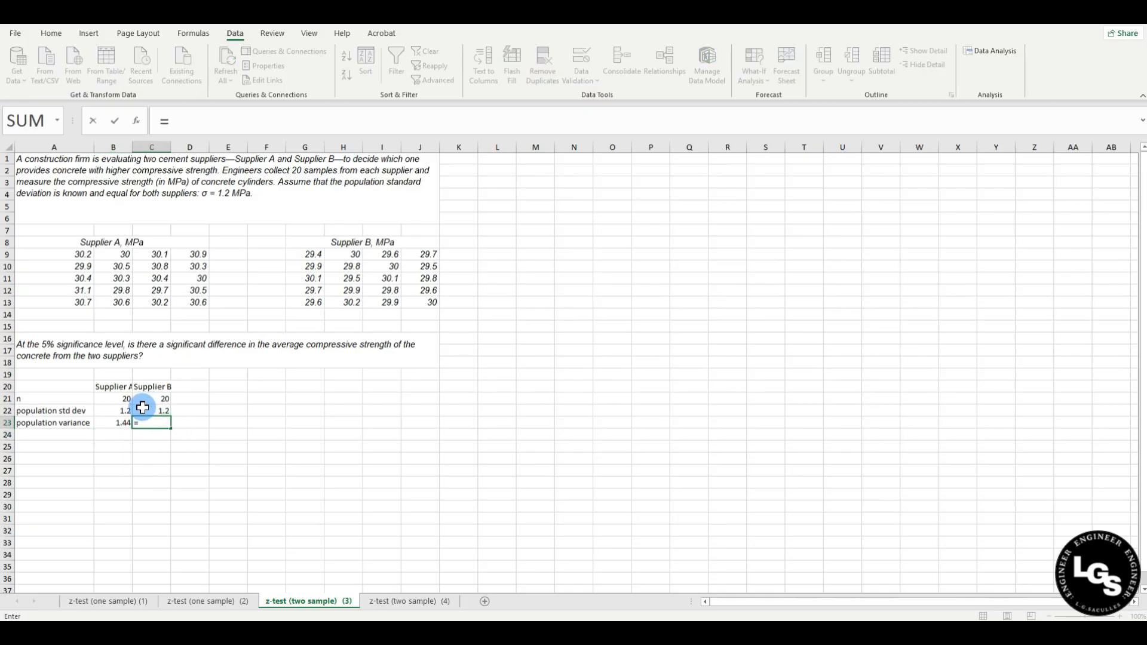
type("^2")
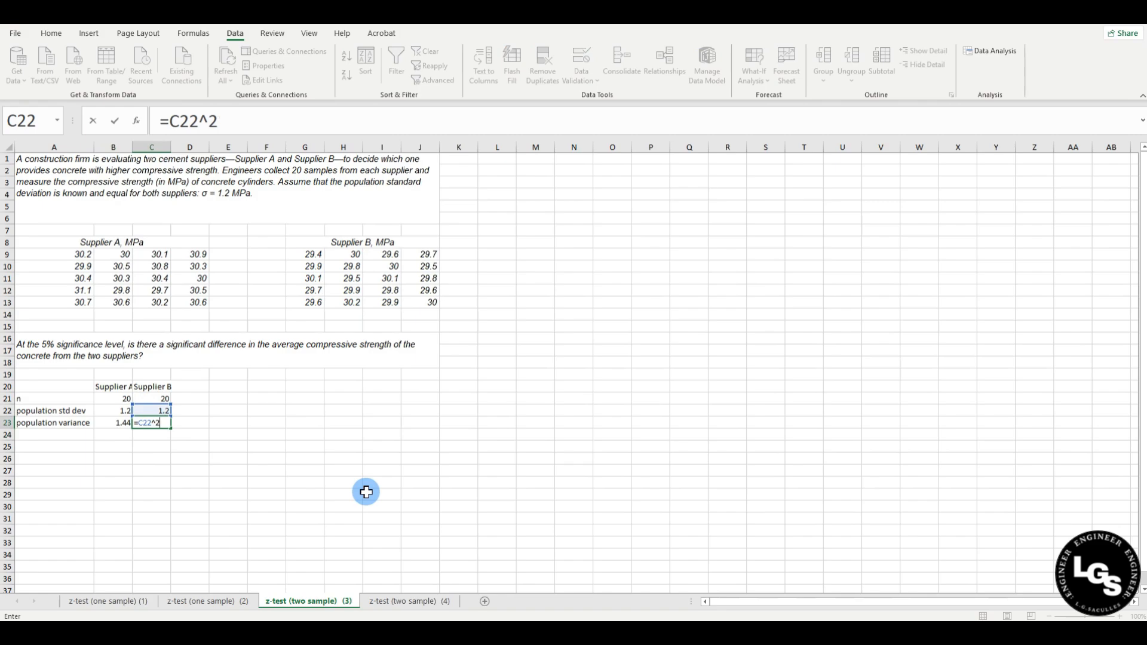
key("Return")
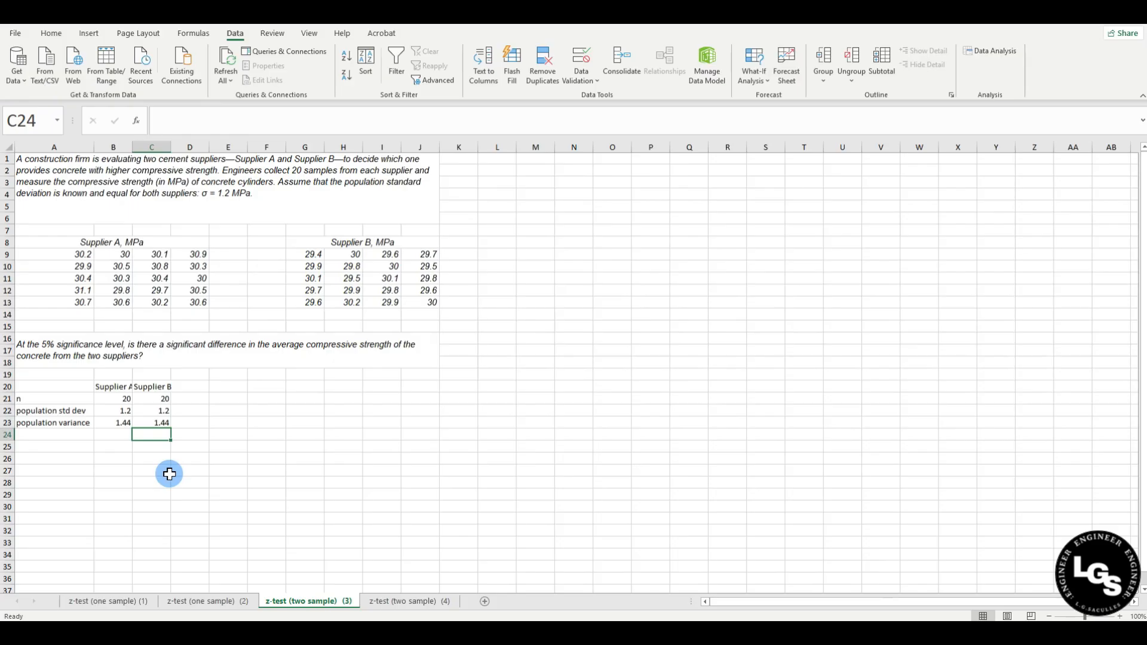
Enter 'level of significance' in A26 with the value 0.05 in B26.
left_click(59, 434)
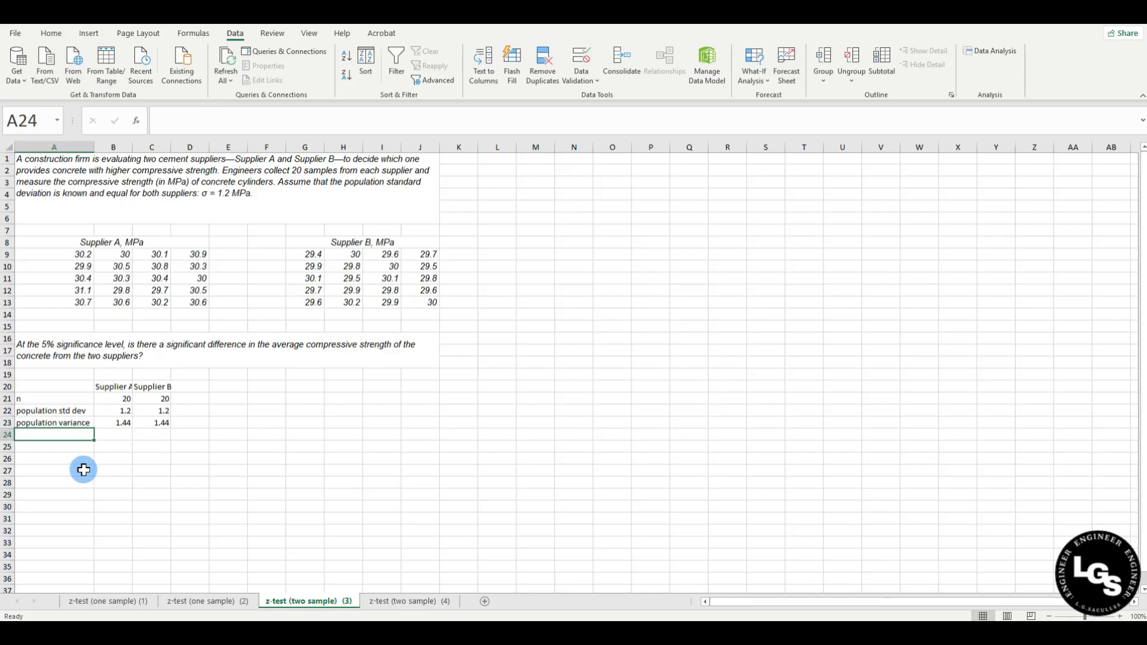
left_click(48, 456)
type("lev")
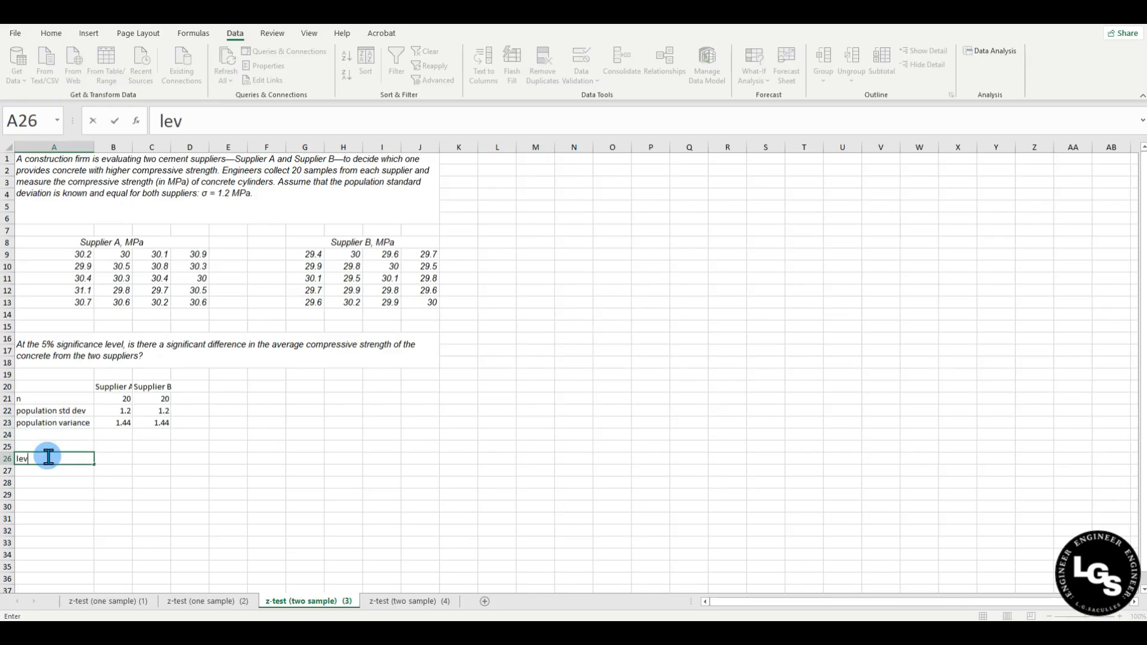
type("el of significance")
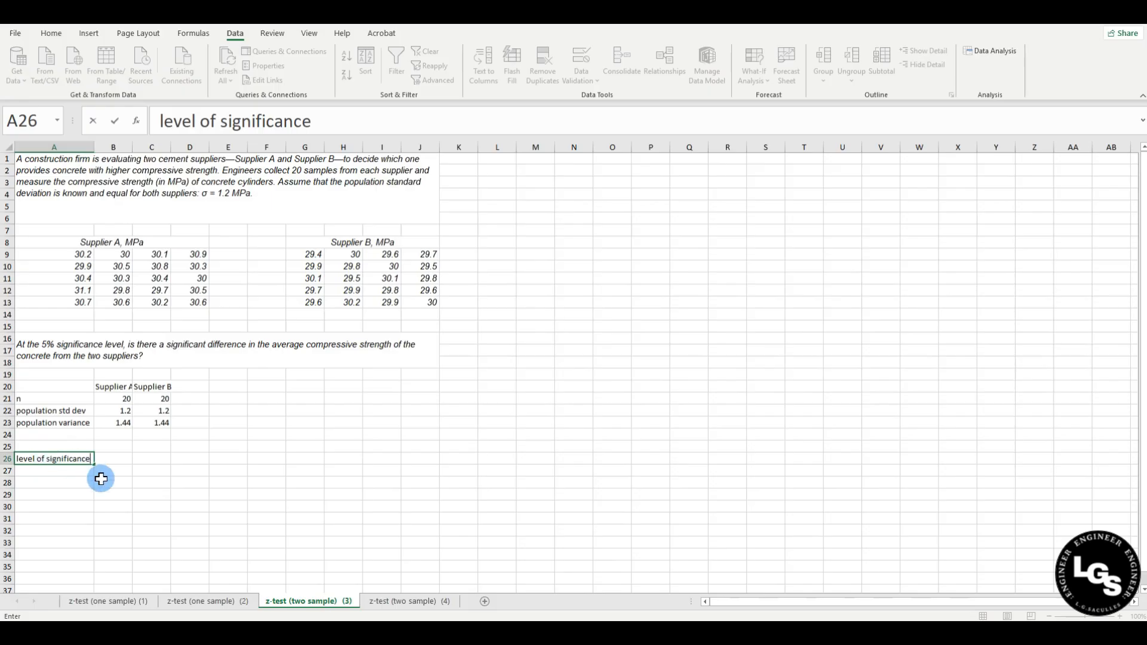
left_click(122, 517)
left_click(112, 460)
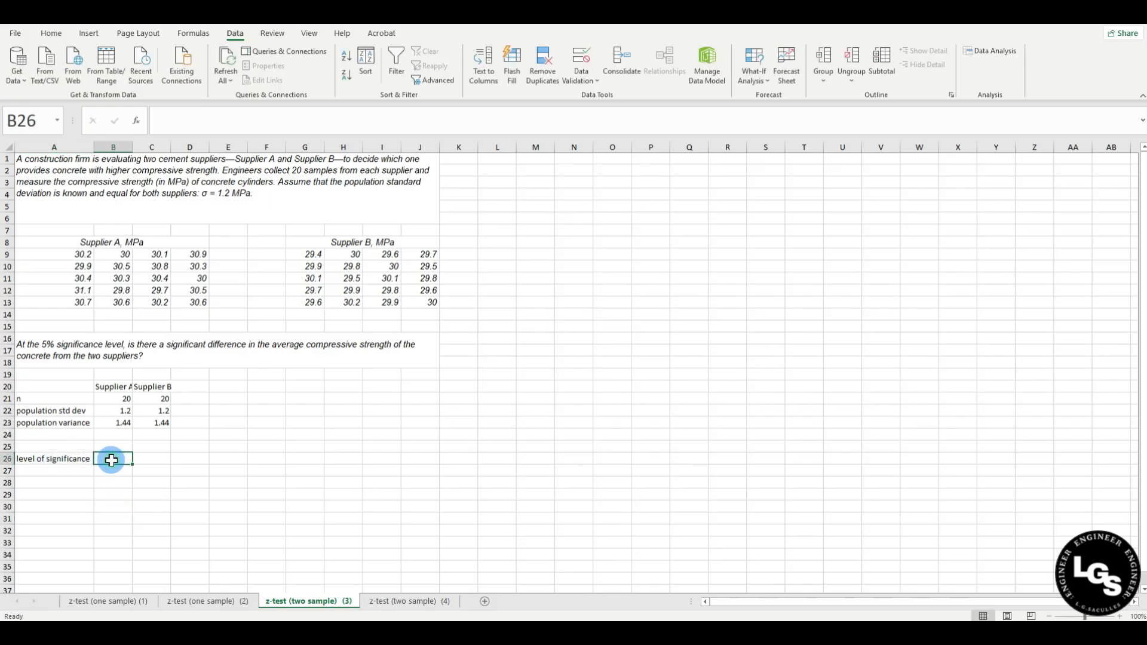
type("0.05")
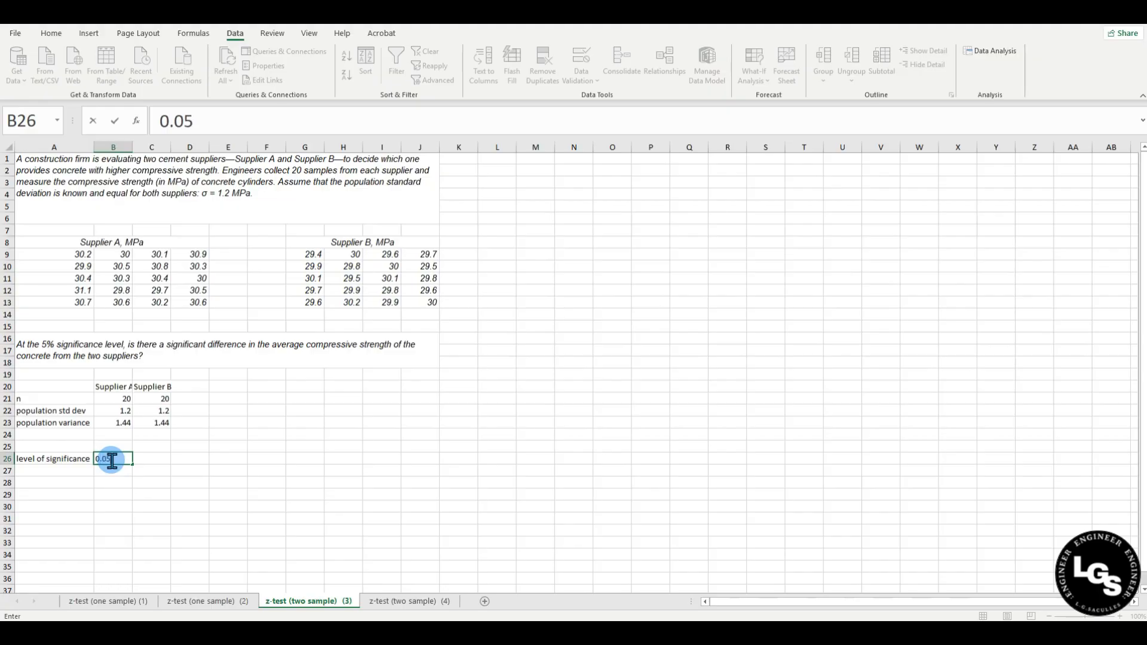
key("Return")
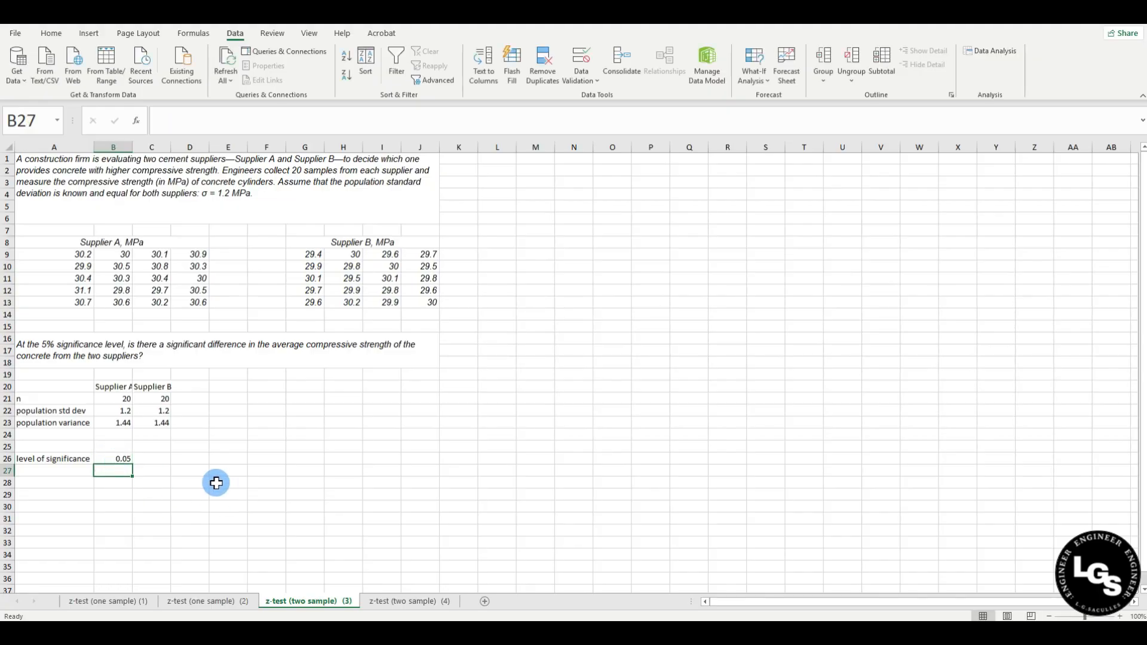
left_click(69, 483)
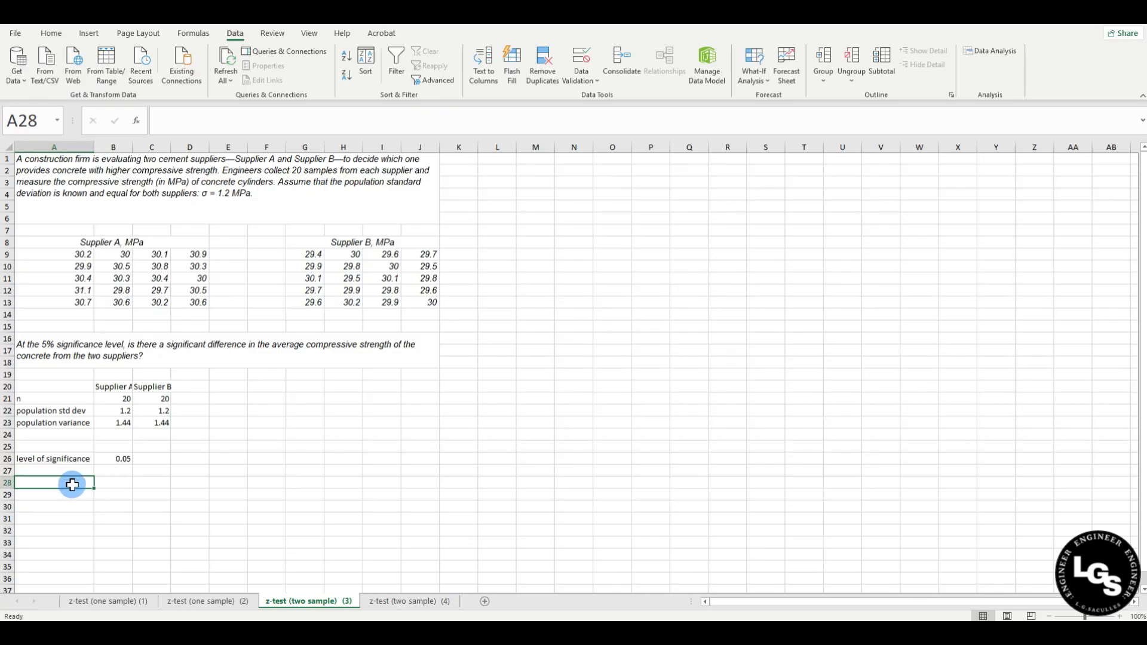
Add Ho and H1 labels and type the equal-compressive-strength null hypothesis in B28.
type("Ho")
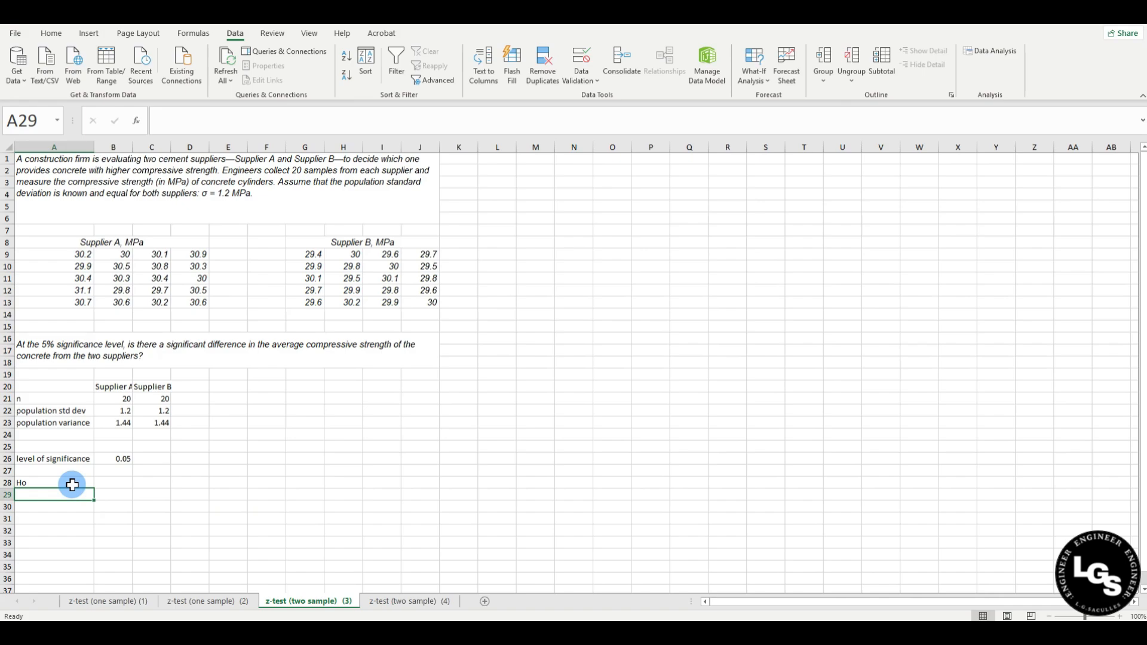
type("Ho")
key("Return")
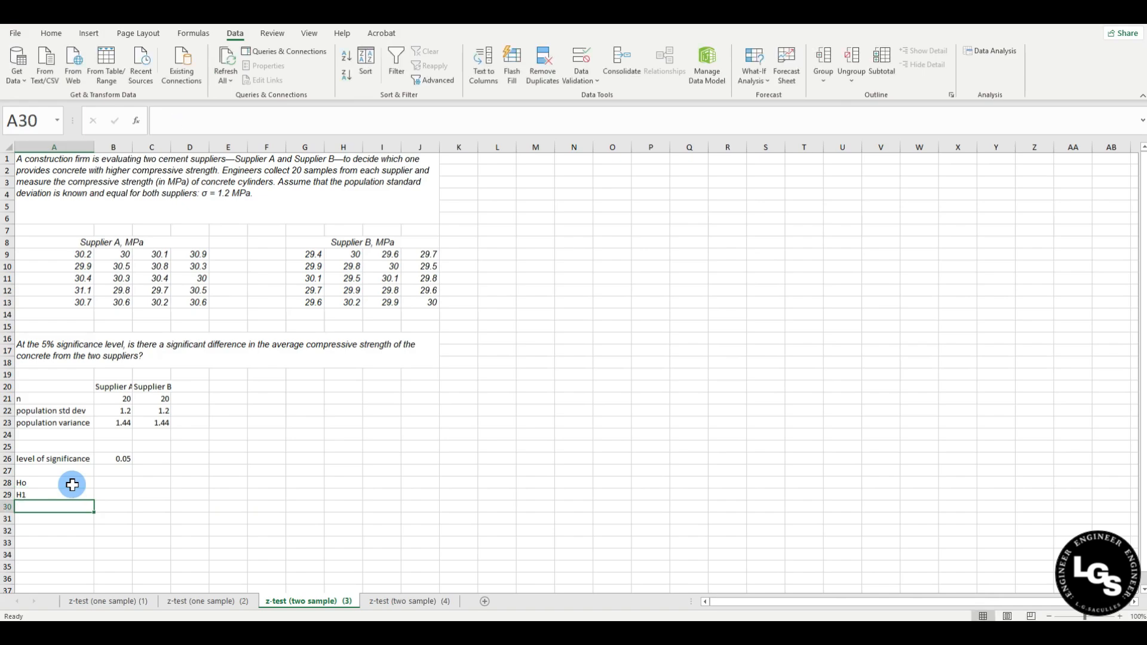
left_click(105, 484)
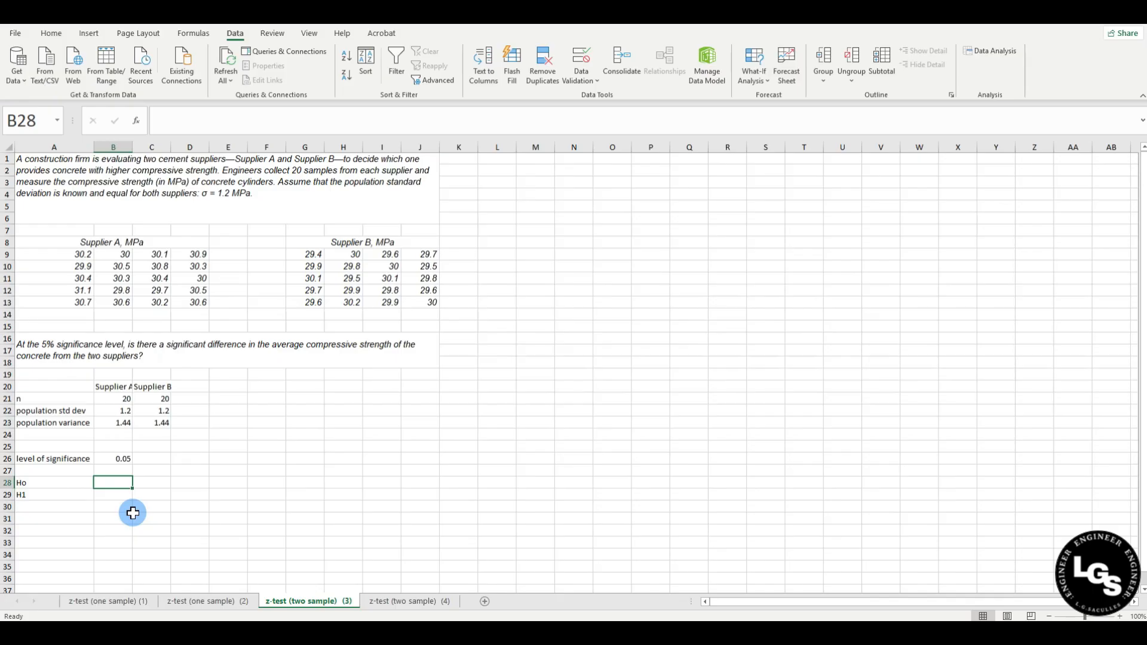
type("C")
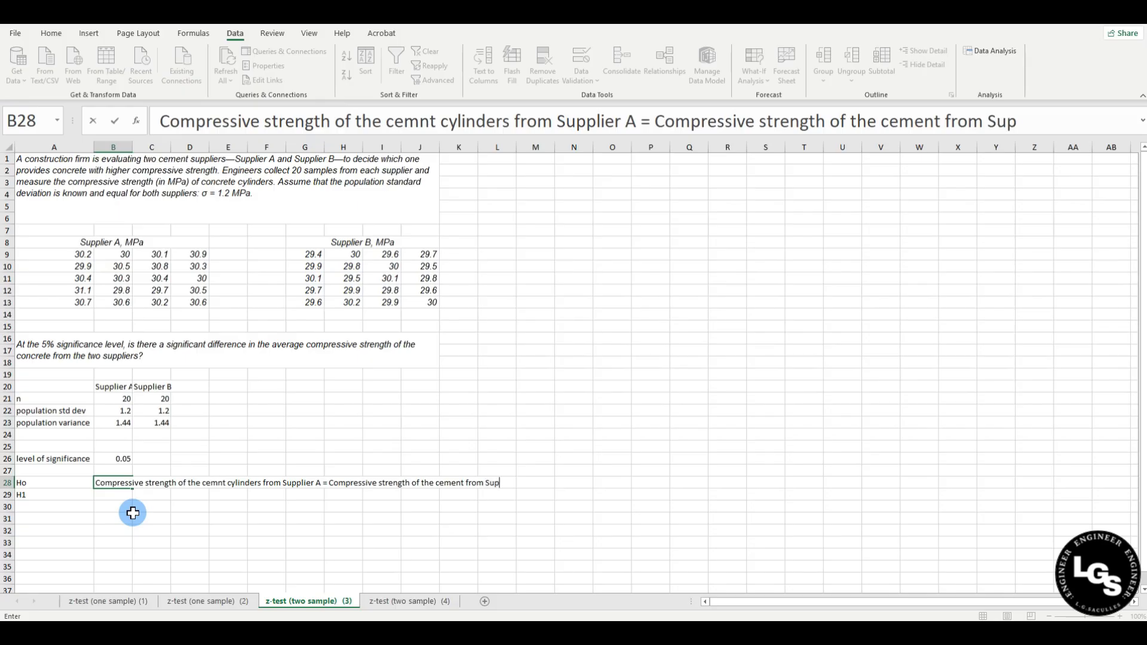
key("Return")
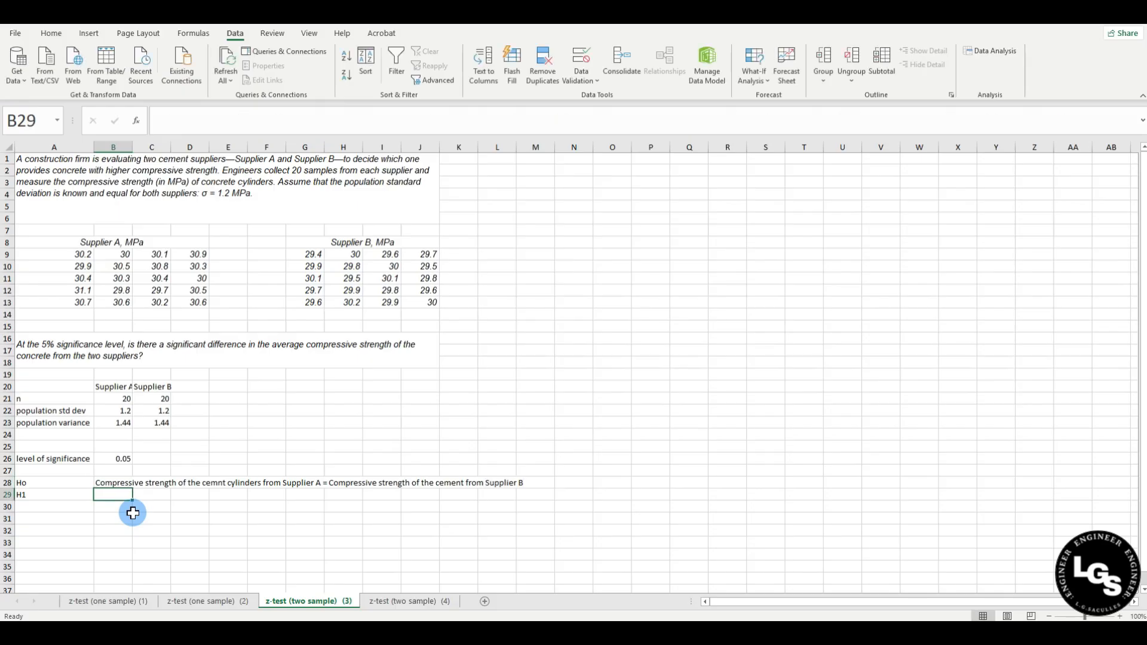
Make row 28 taller and select B28:H28 to span the statement.
left_click_drag(12, 488, 13, 508)
left_click(109, 496)
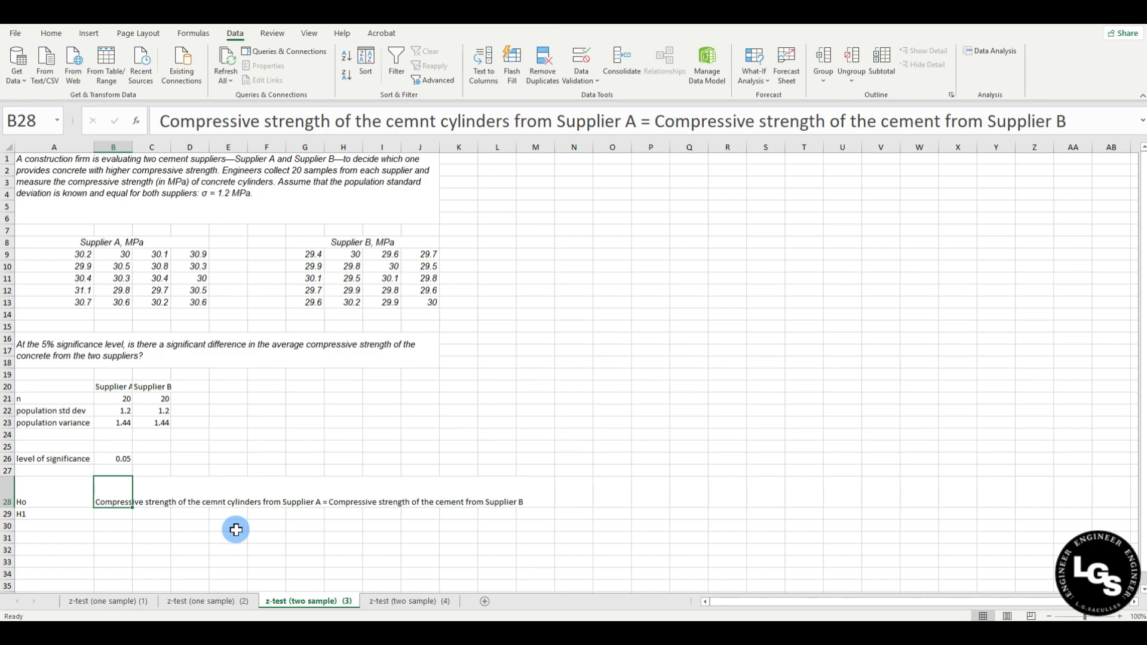
left_click_drag(110, 496, 351, 486)
key("ctrl+c")
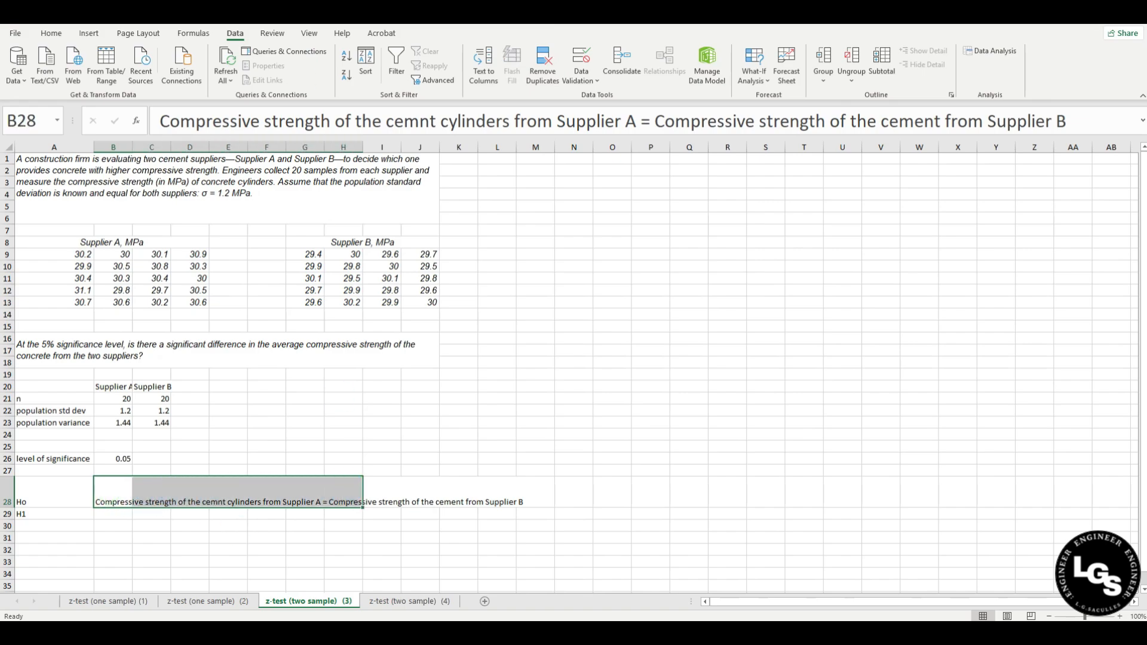
left_click(52, 34)
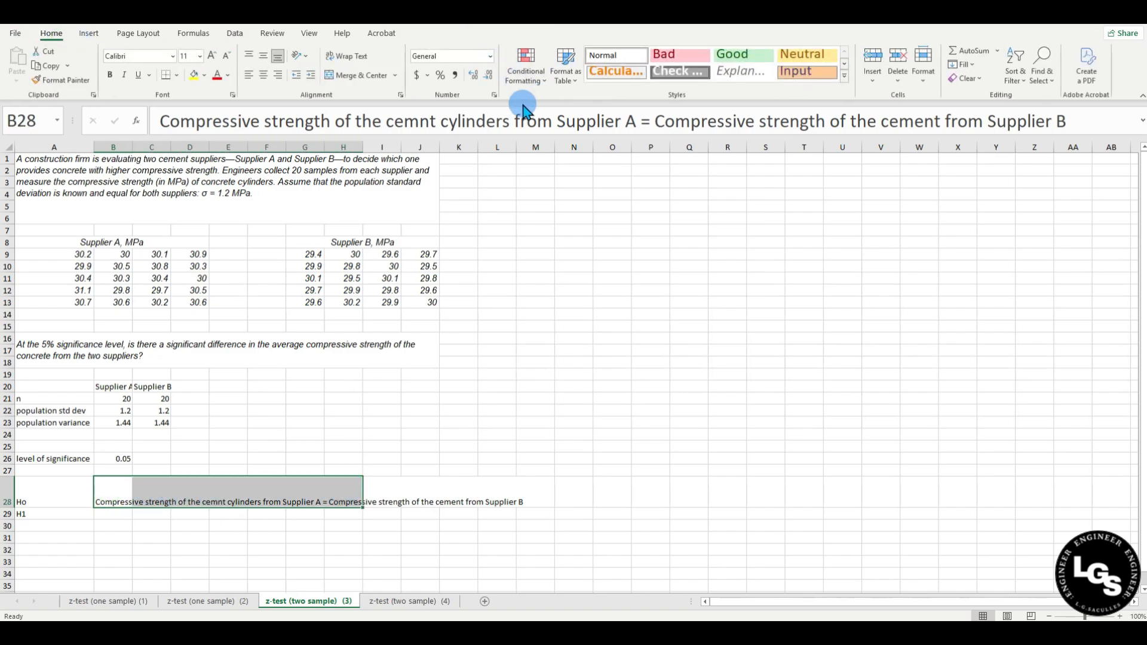
Merge, centre and wrap B28:H28, then heighten row 29 and merge B29:H29.
left_click(350, 75)
left_click(343, 55)
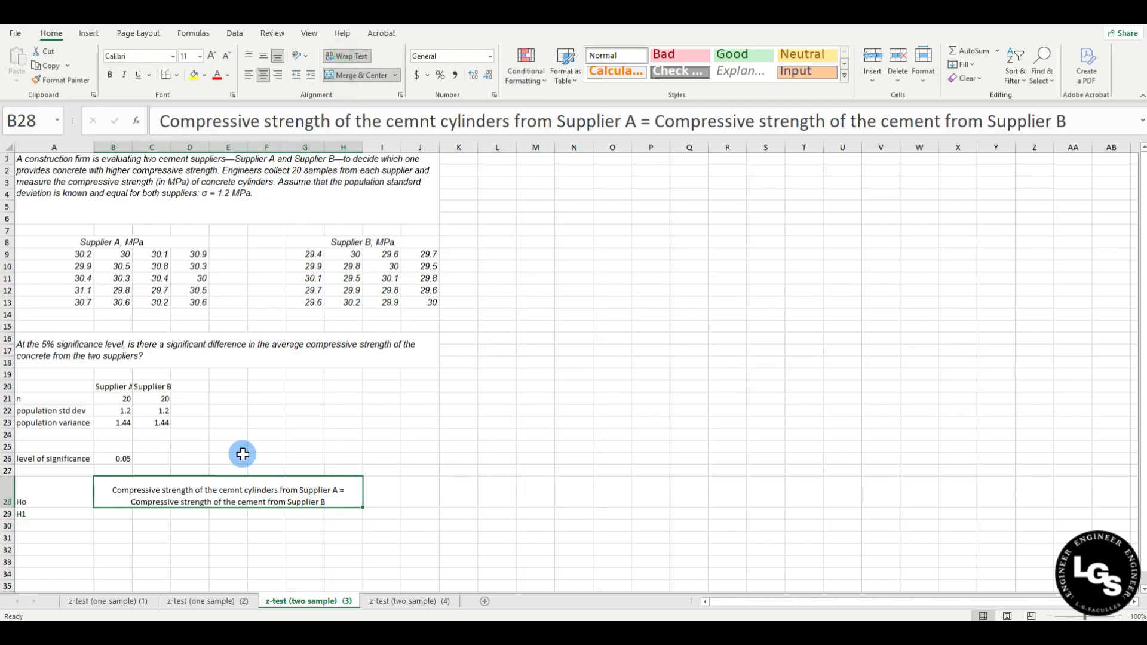
left_click_drag(12, 519, 14, 535)
left_click_drag(110, 528, 341, 524)
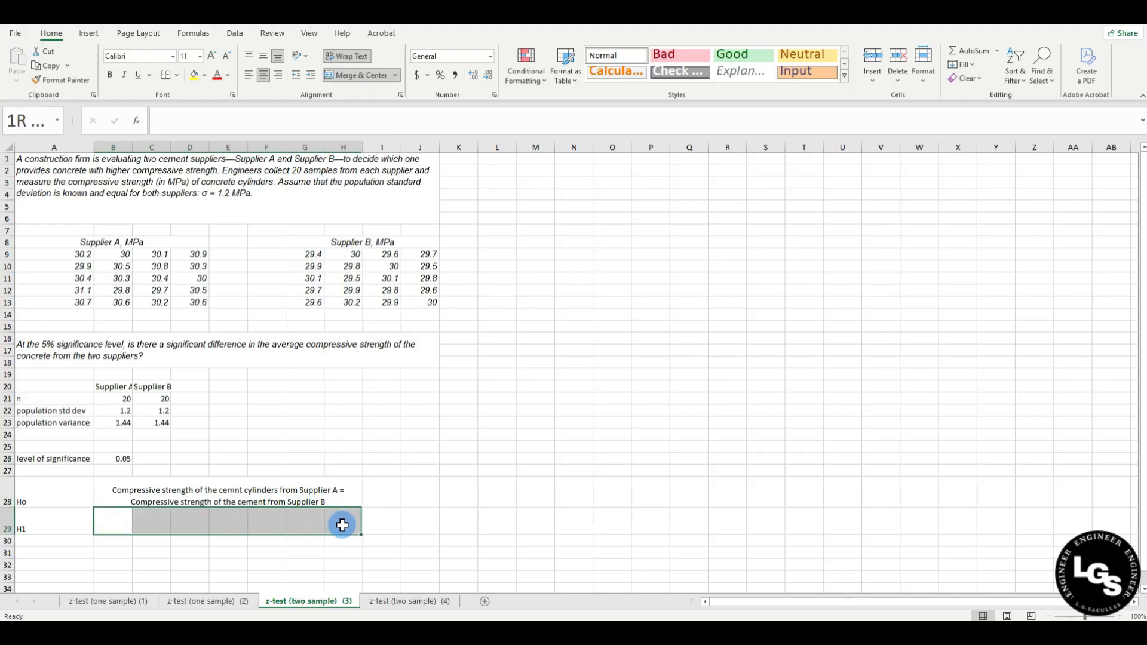
left_click(353, 75)
Check the question's formatting in A16 and begin editing the merged B29 cell.
left_click(403, 501)
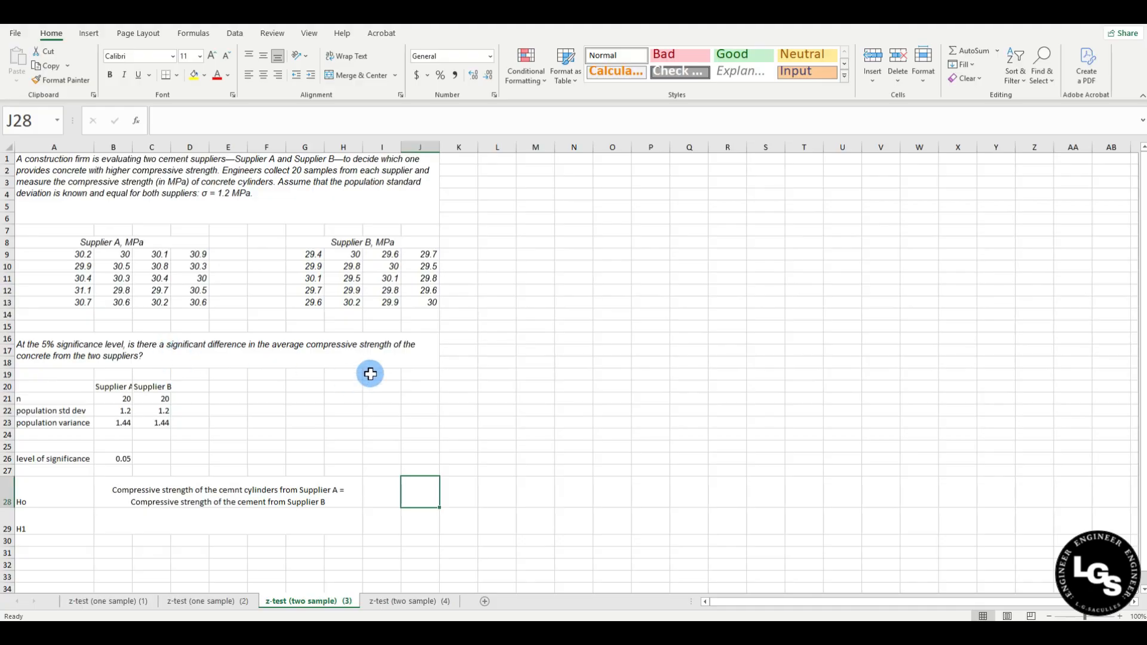
left_click(231, 353)
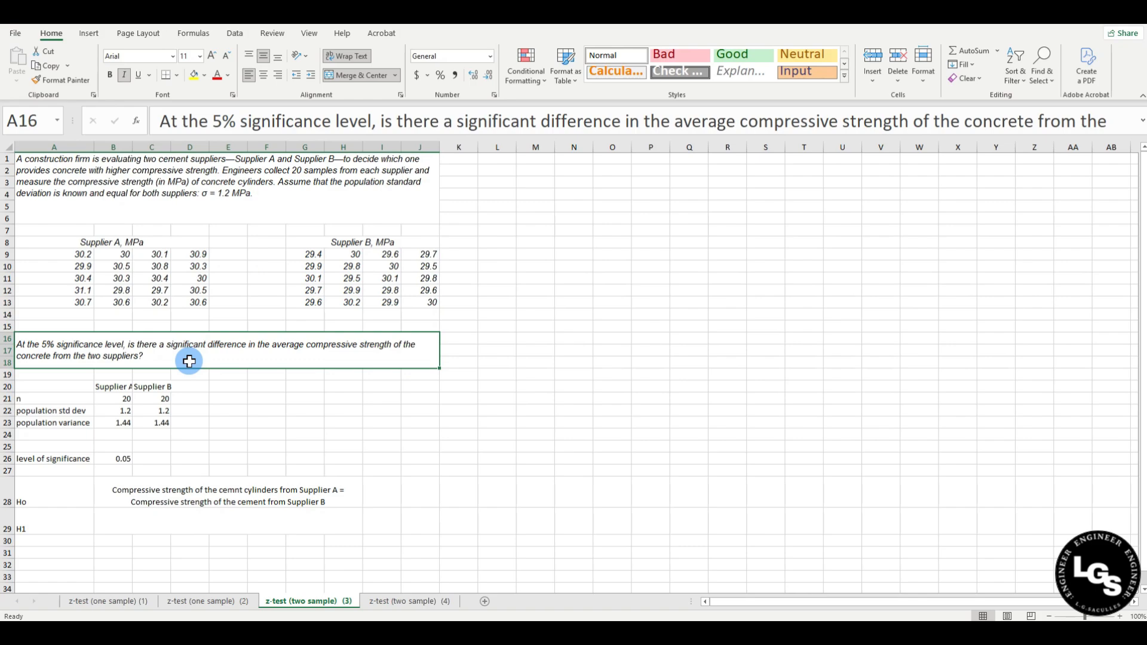
left_click(134, 525)
double_click(182, 519)
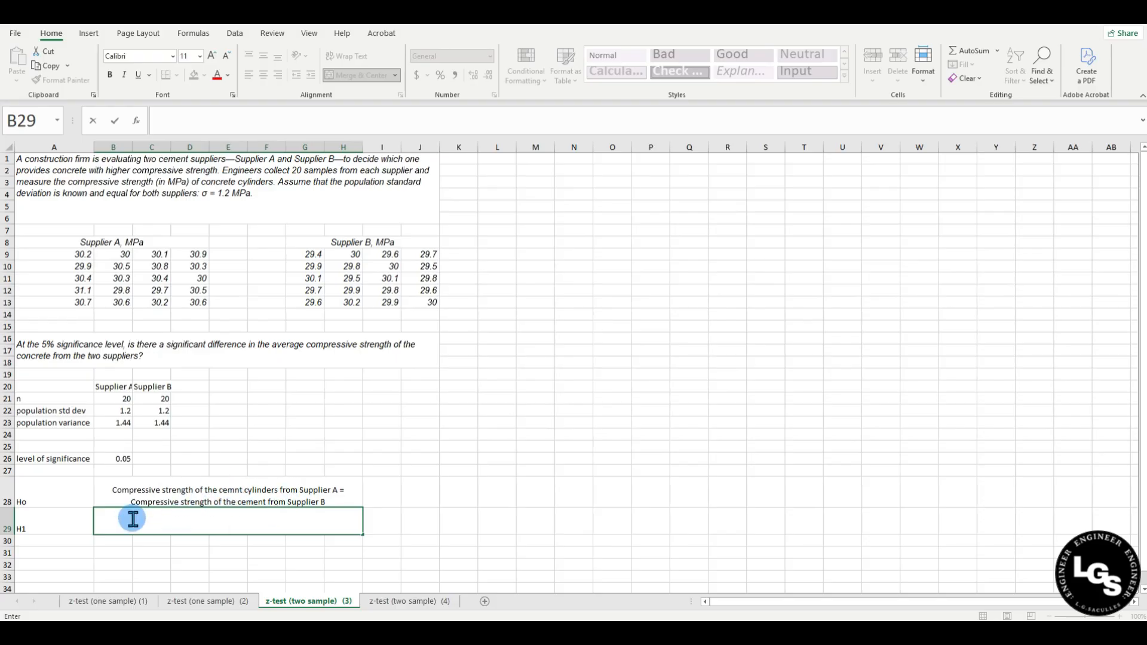
Paste the Ho sentence into B29, replace '=' with 'IS NOT EQUAL to the', and wrap it.
key("ctrl+v")
key("ctrl+a")
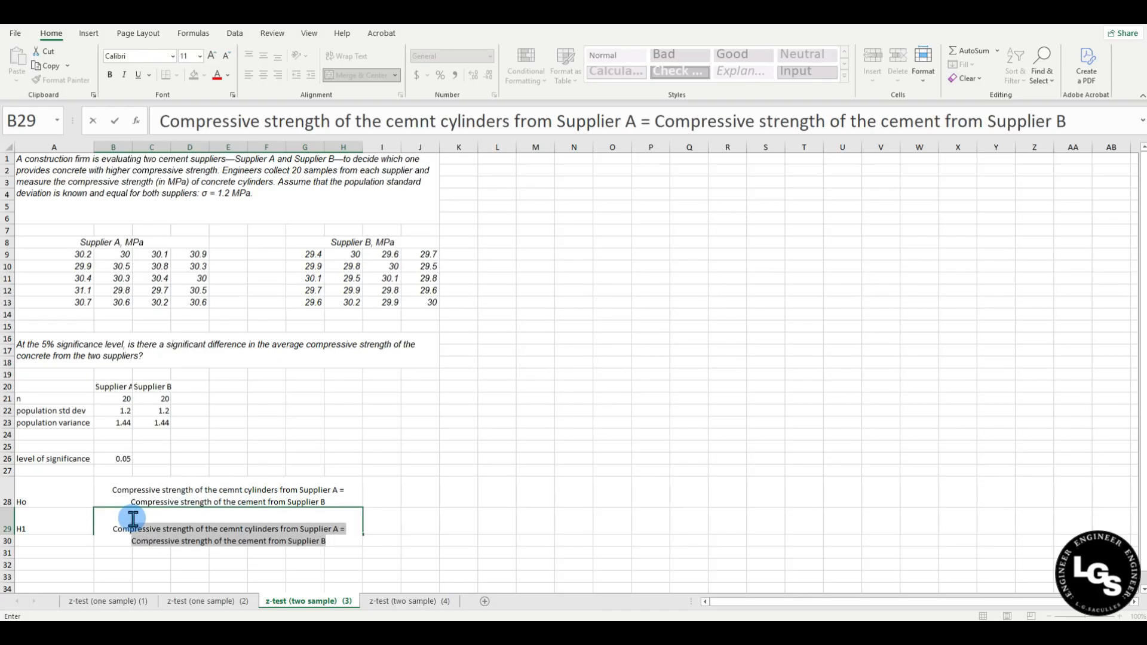
left_click(237, 530)
type("e")
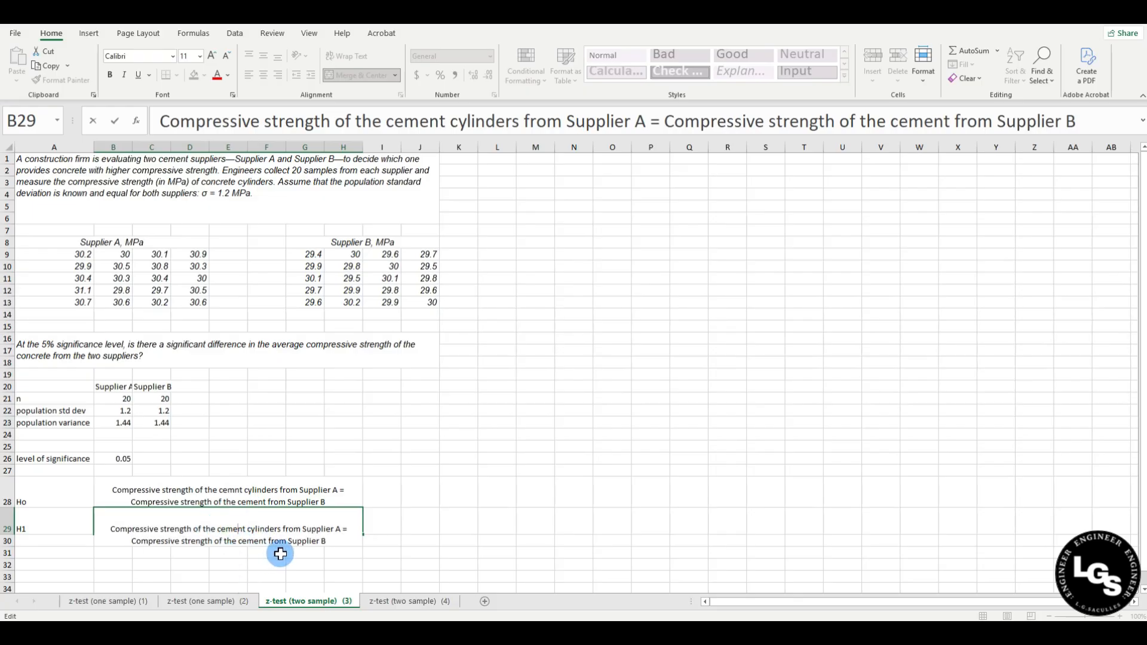
left_click(349, 530)
key("BackSpace")
type("IS NOT EQUAL")
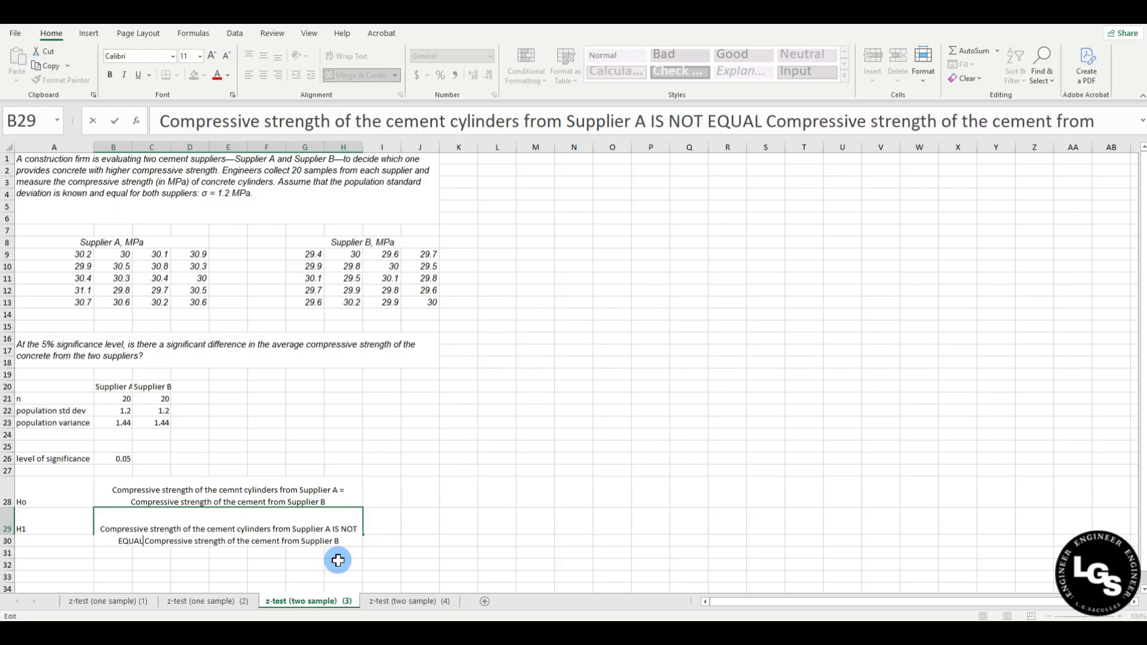
type(" to th")
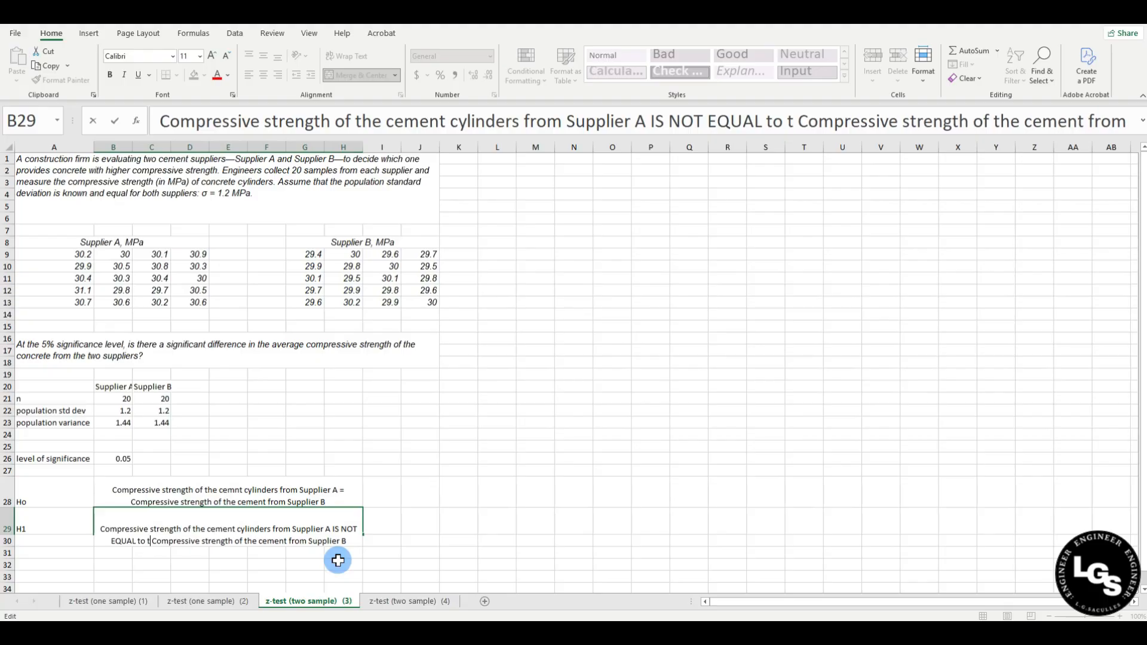
type("e")
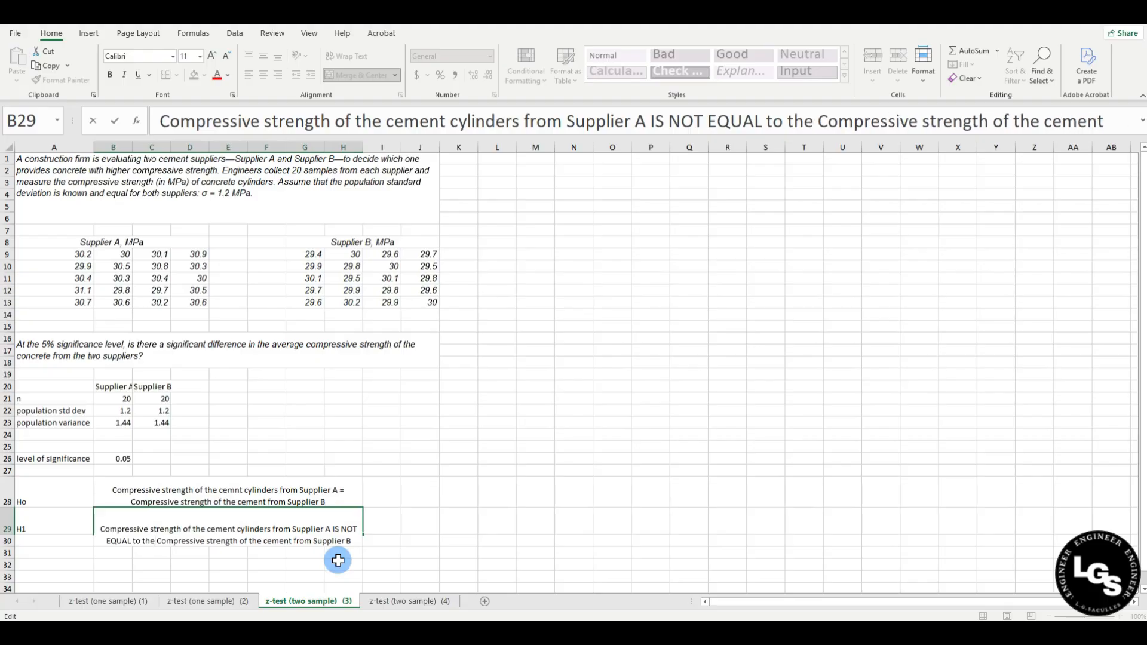
left_click(415, 504)
left_click(330, 528)
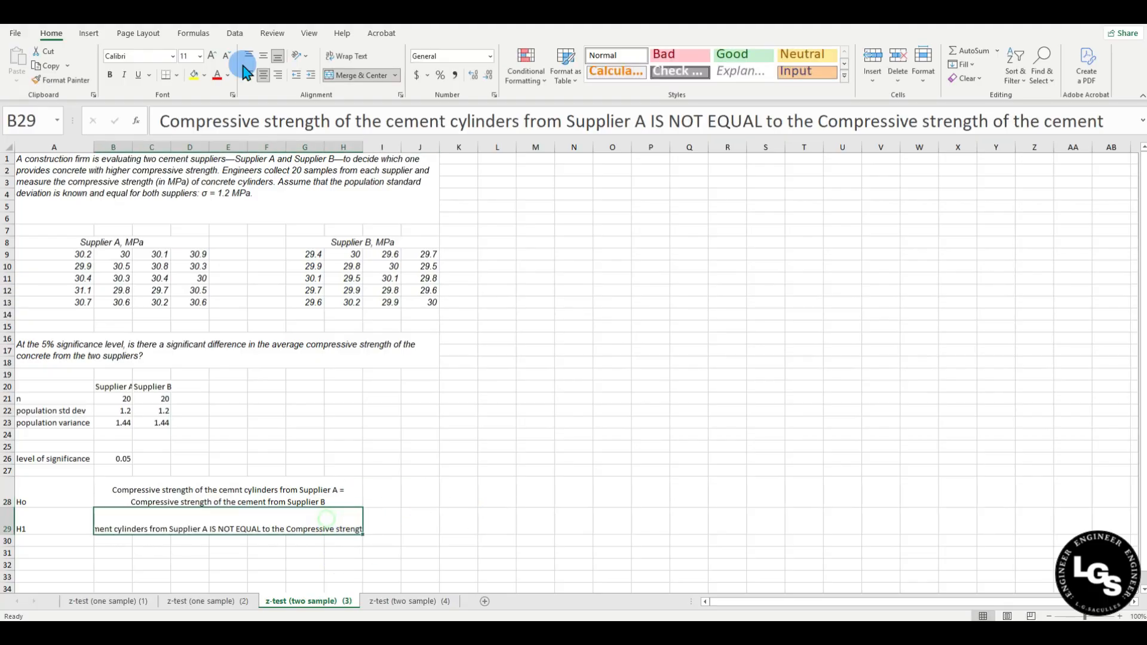
left_click(344, 60)
Correct 'cemnt' to 'cement' in the null hypothesis in B28.
double_click(167, 498)
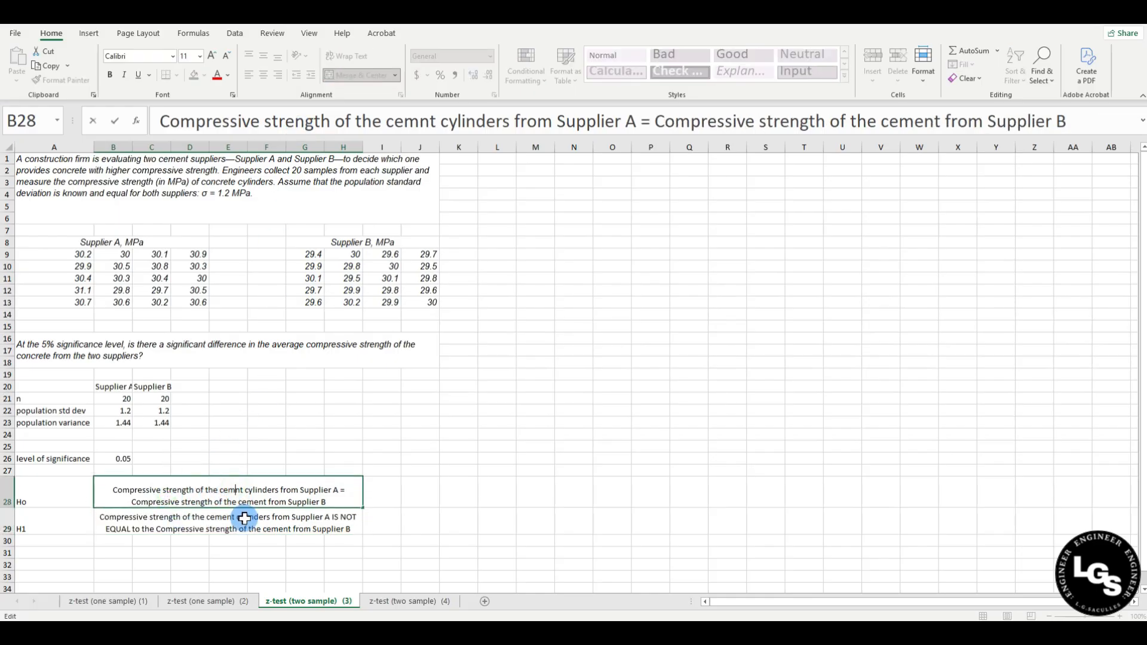
type("e")
left_click(445, 457)
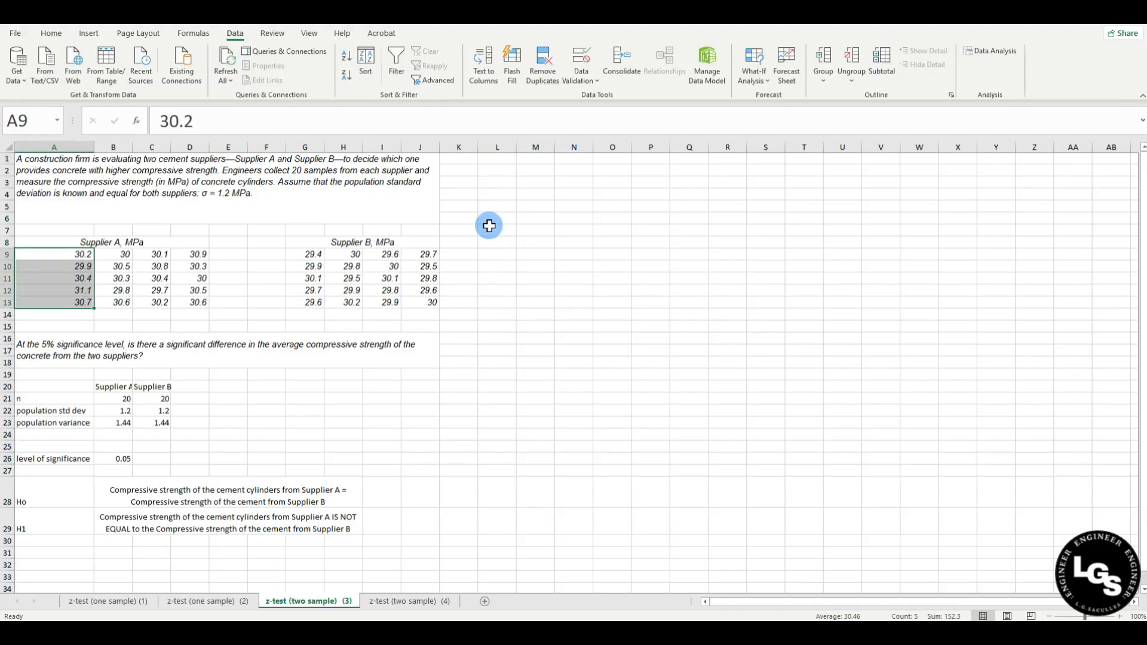
Add the headers 'Supplier A' in L1 and 'Supplier B' in M1.
left_click(500, 162)
type("Supplier A")
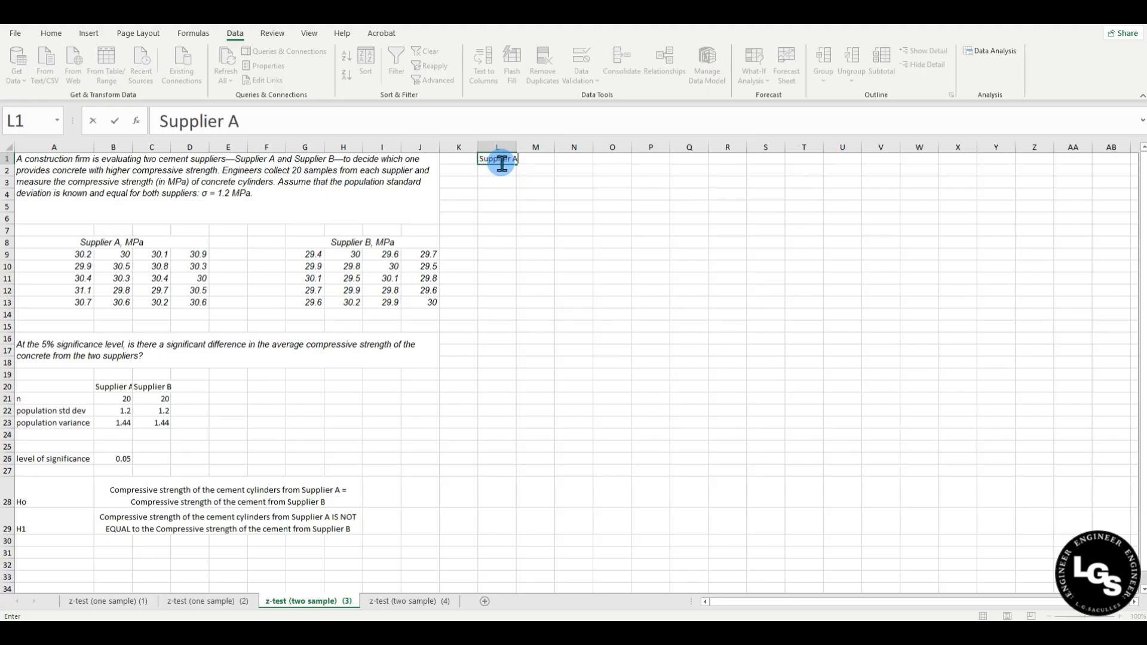
key("Tab")
type("Su")
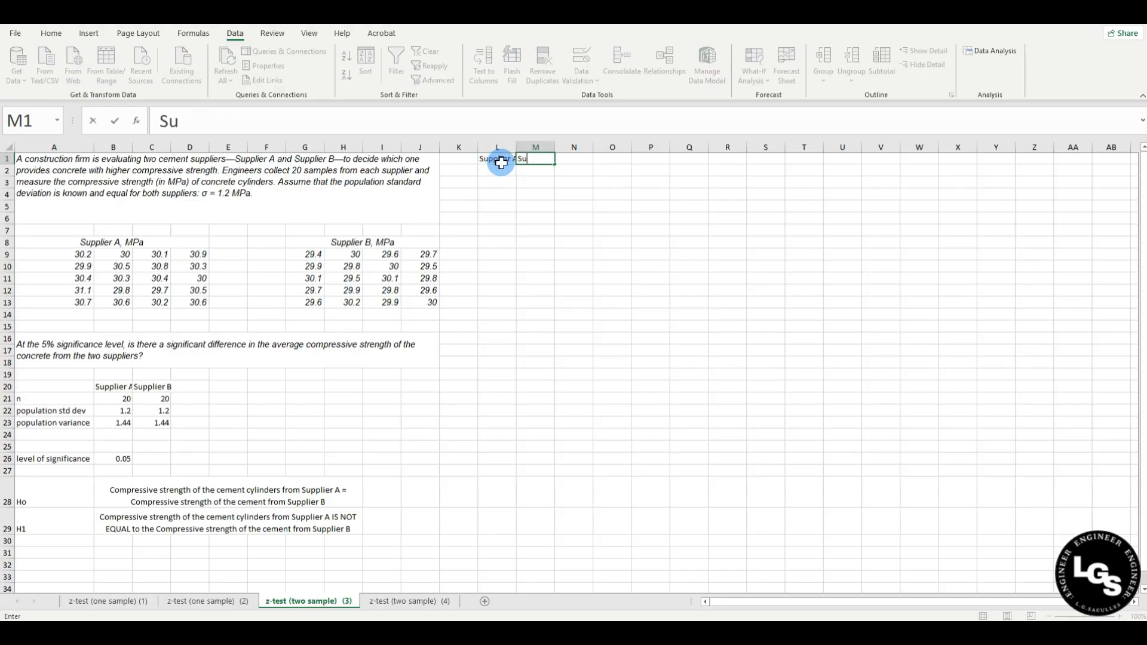
type("pplier B")
key("Return")
Stack Supplier A's four data columns into L2:L21 and widen column L.
left_click(498, 170)
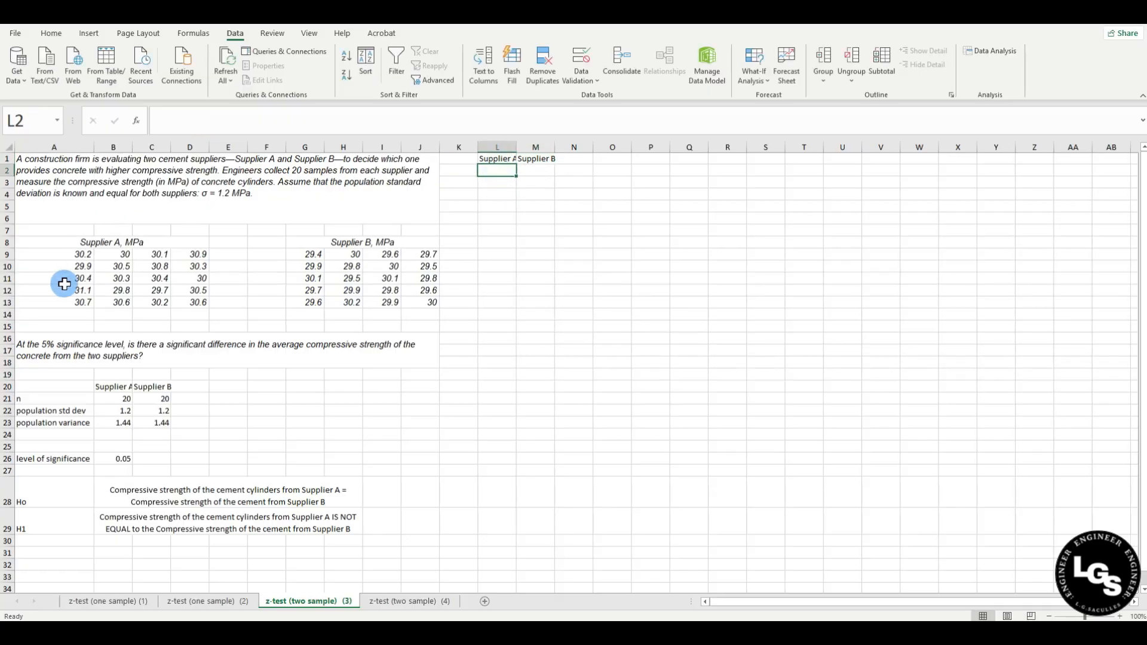
left_click_drag(85, 254, 77, 301)
key("ctrl+c")
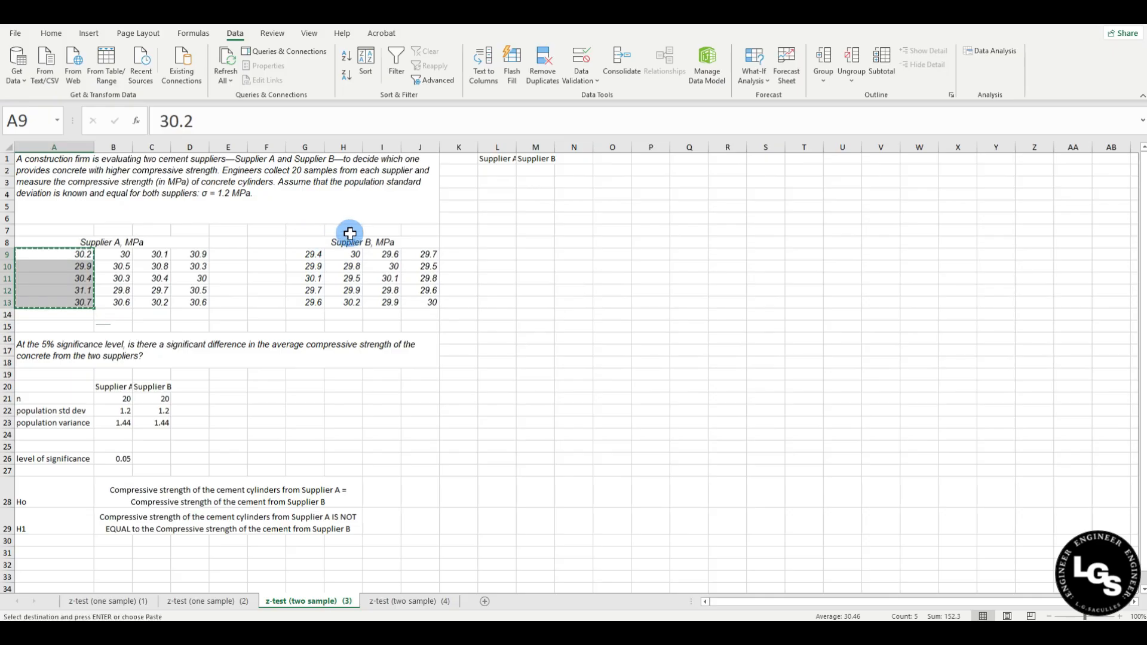
left_click(497, 170)
key("ctrl+v")
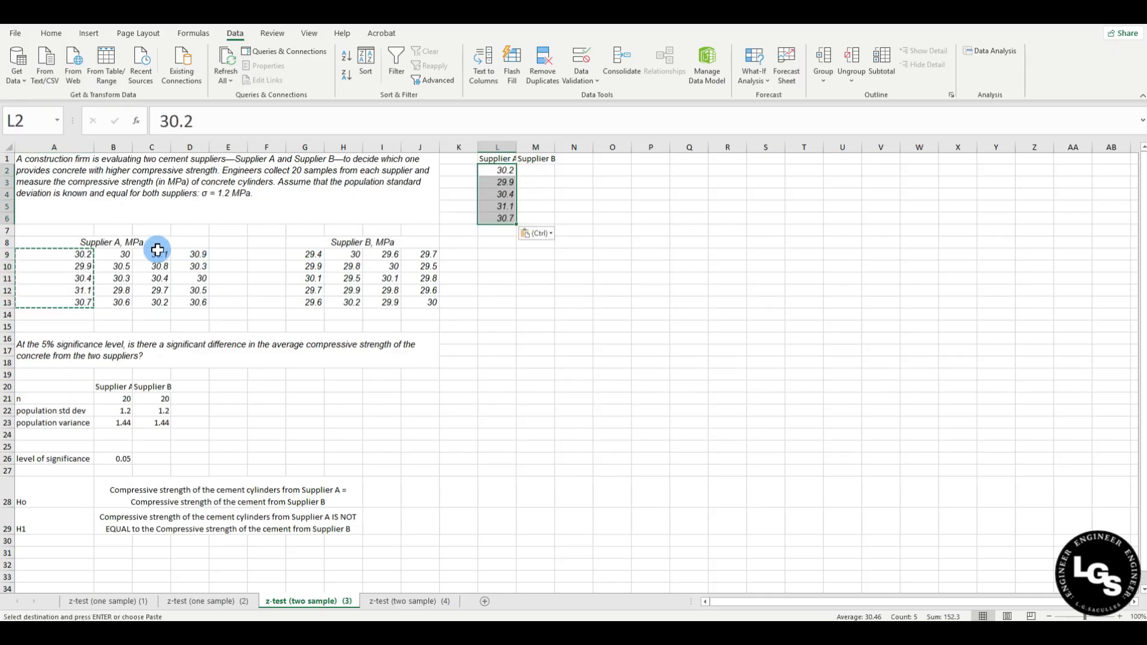
left_click_drag(116, 255, 118, 303)
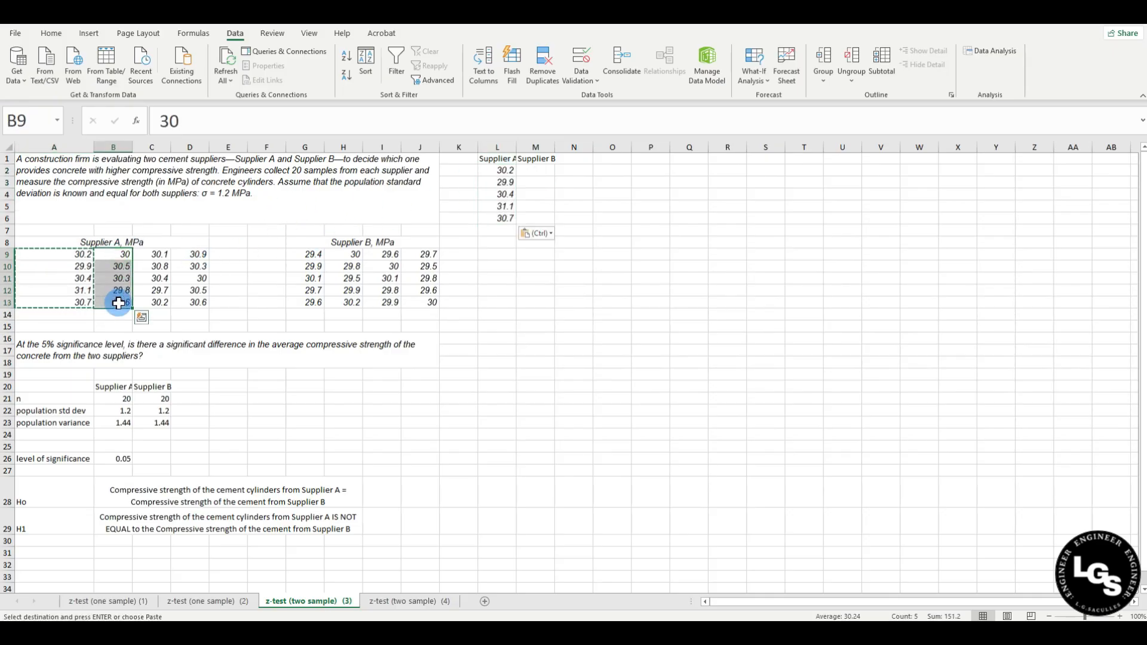
key("ctrl+c")
left_click(496, 230)
key("ctrl+v")
left_click_drag(152, 254, 156, 300)
key("ctrl+c")
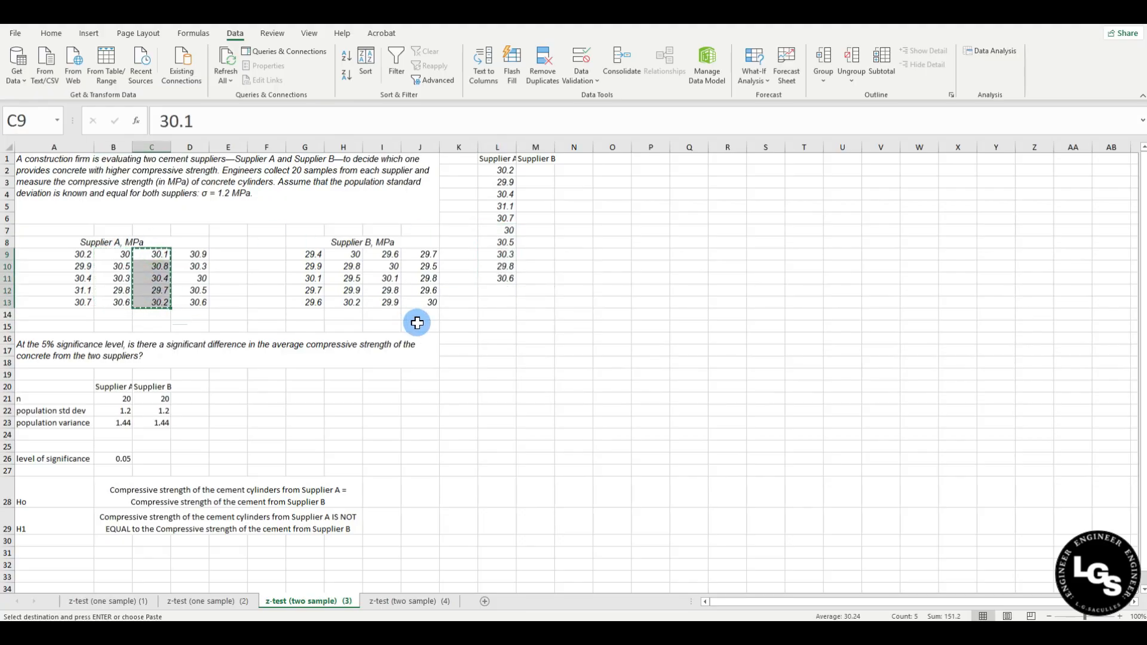
left_click(499, 290)
key("ctrl+v")
left_click_drag(195, 254, 192, 302)
key("ctrl+c")
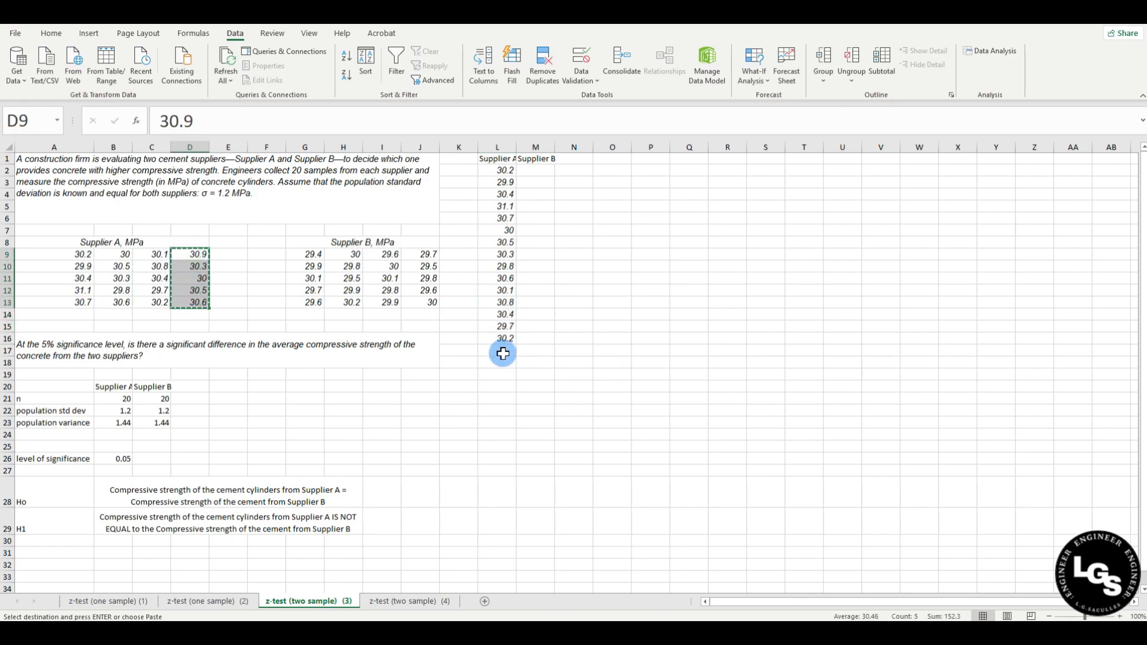
left_click(502, 351)
key("ctrl+v")
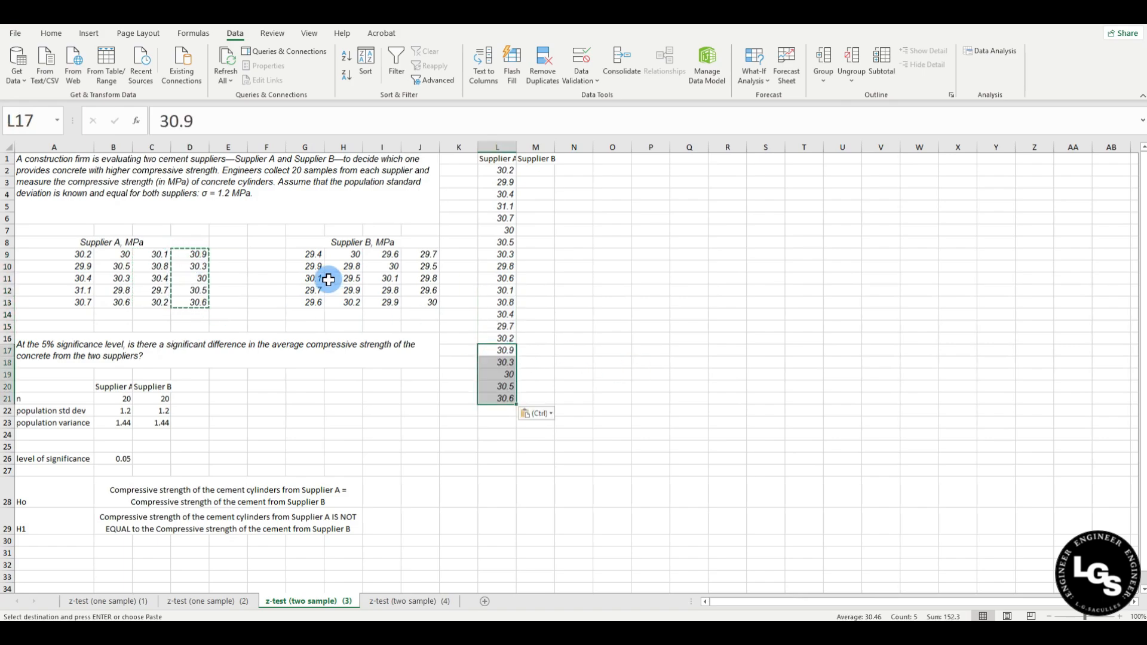
left_click(566, 289)
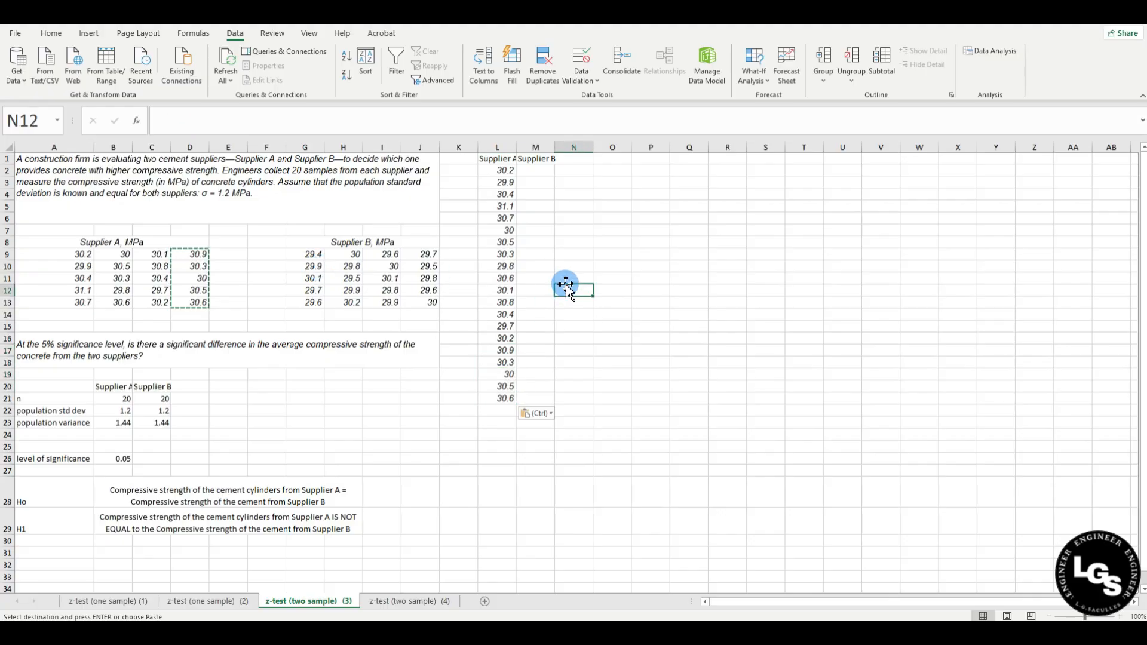
left_click_drag(518, 150, 531, 157)
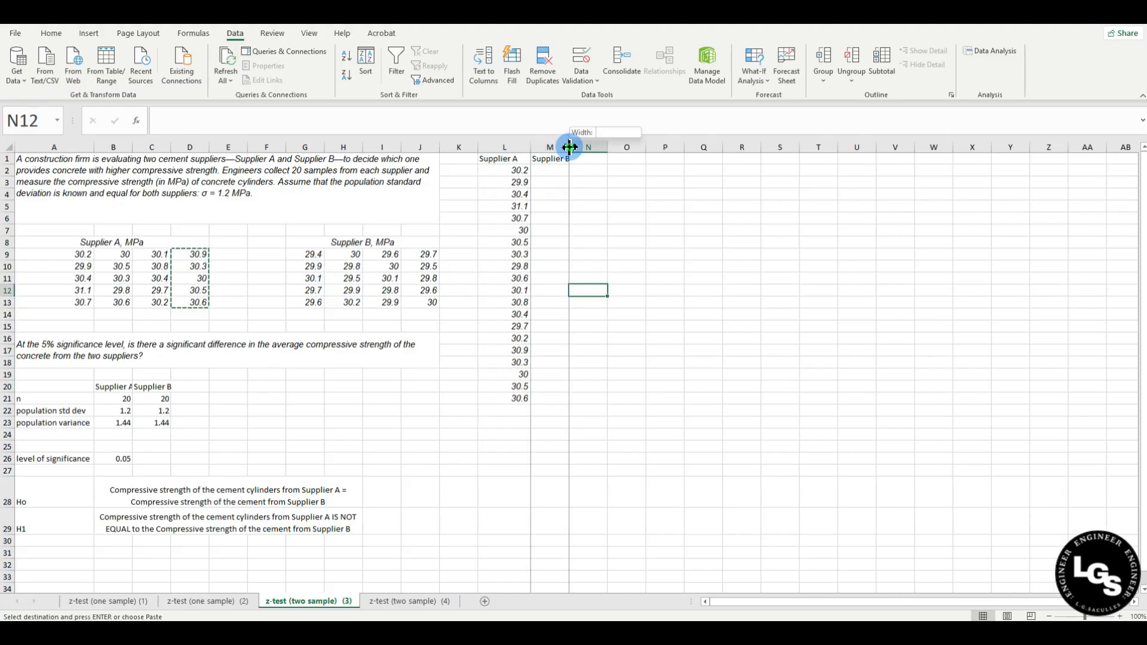
Stack Supplier B's four data columns into M2:M21.
left_click(572, 170)
left_click_drag(307, 254, 316, 301)
key("ctrl+c")
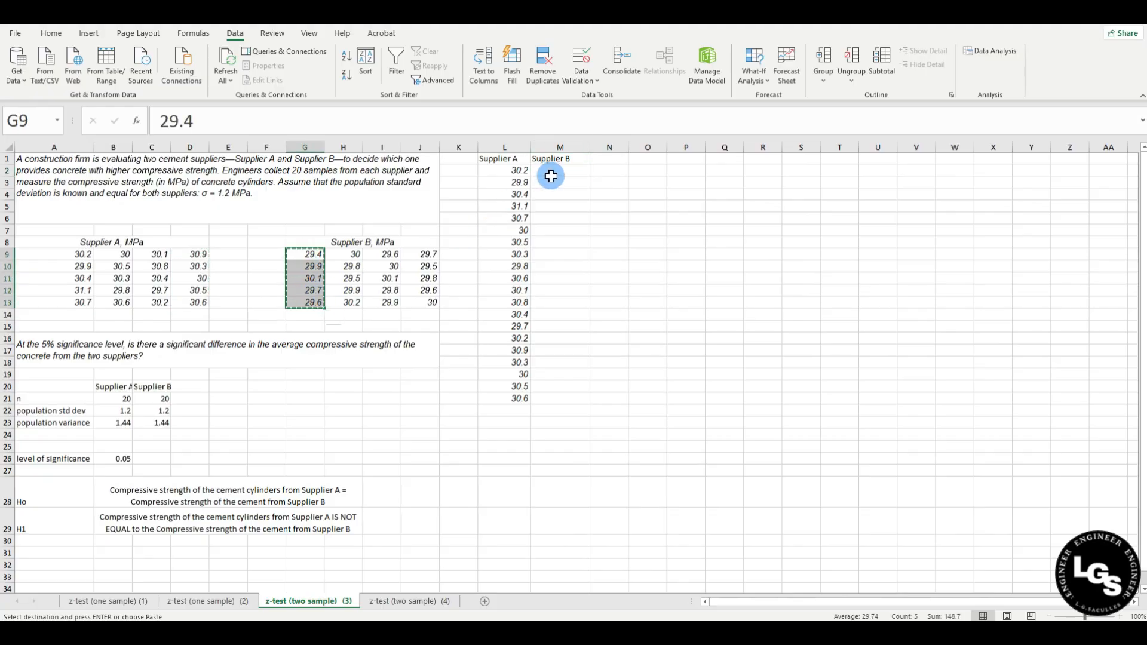
left_click(549, 171)
key("ctrl+v")
left_click_drag(348, 253, 352, 301)
key("ctrl+c")
left_click(562, 233)
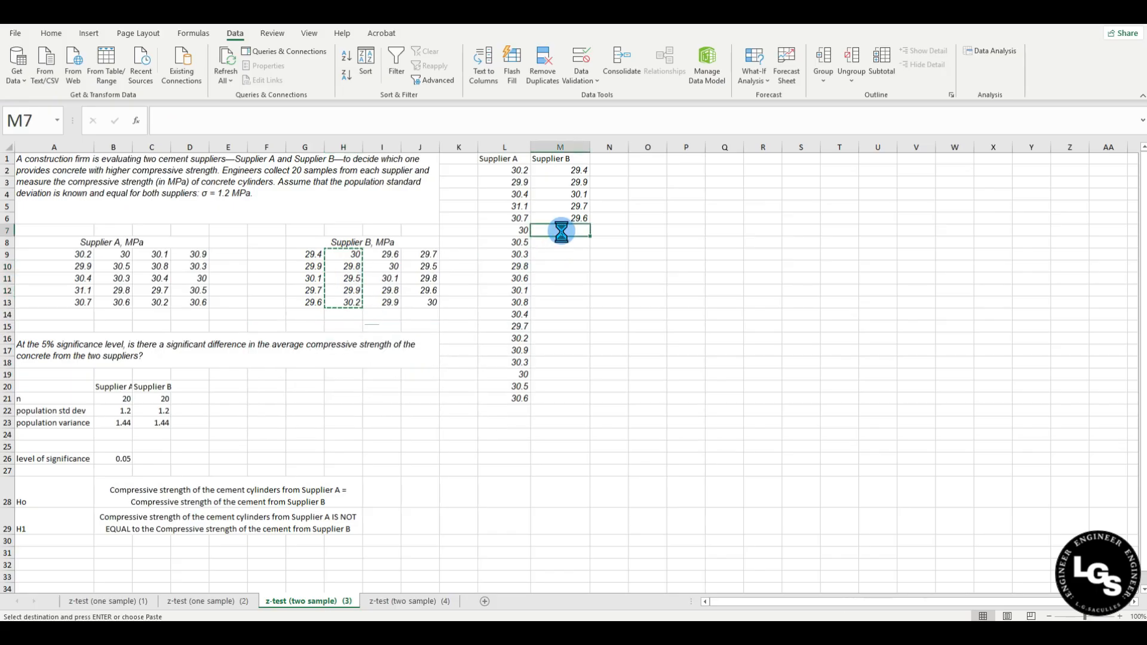
key("ctrl+v")
left_click_drag(388, 254, 387, 298)
key("ctrl+c")
left_click(578, 291)
key("ctrl+v")
left_click_drag(426, 255, 428, 303)
key("ctrl+c")
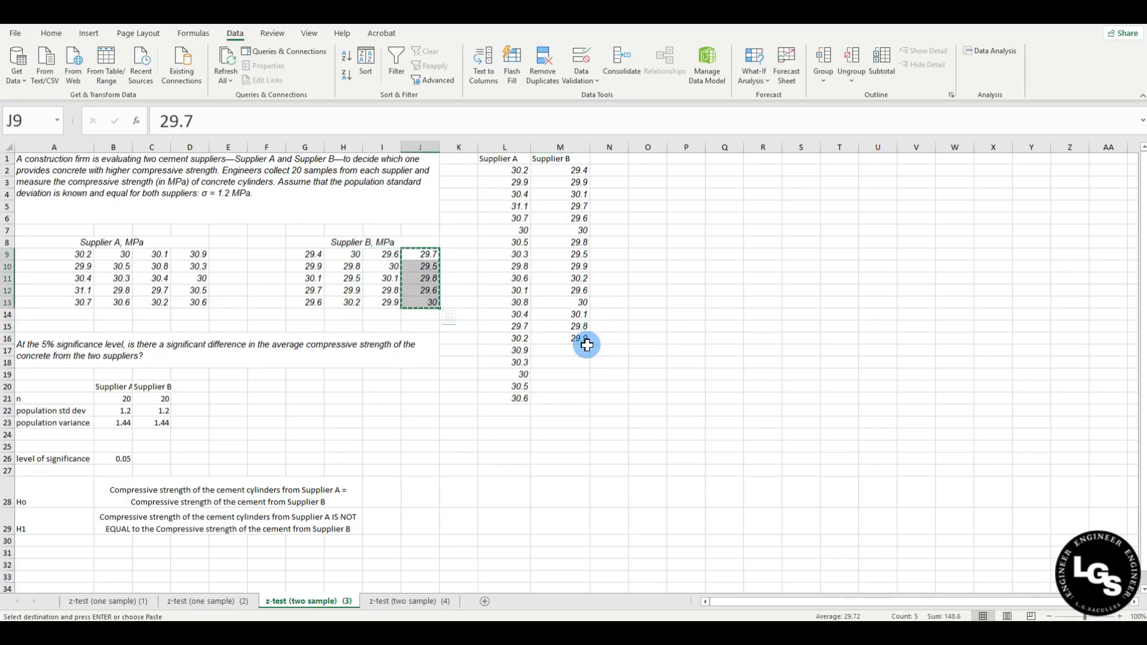
left_click(579, 349)
key("ctrl+v")
left_click(558, 469)
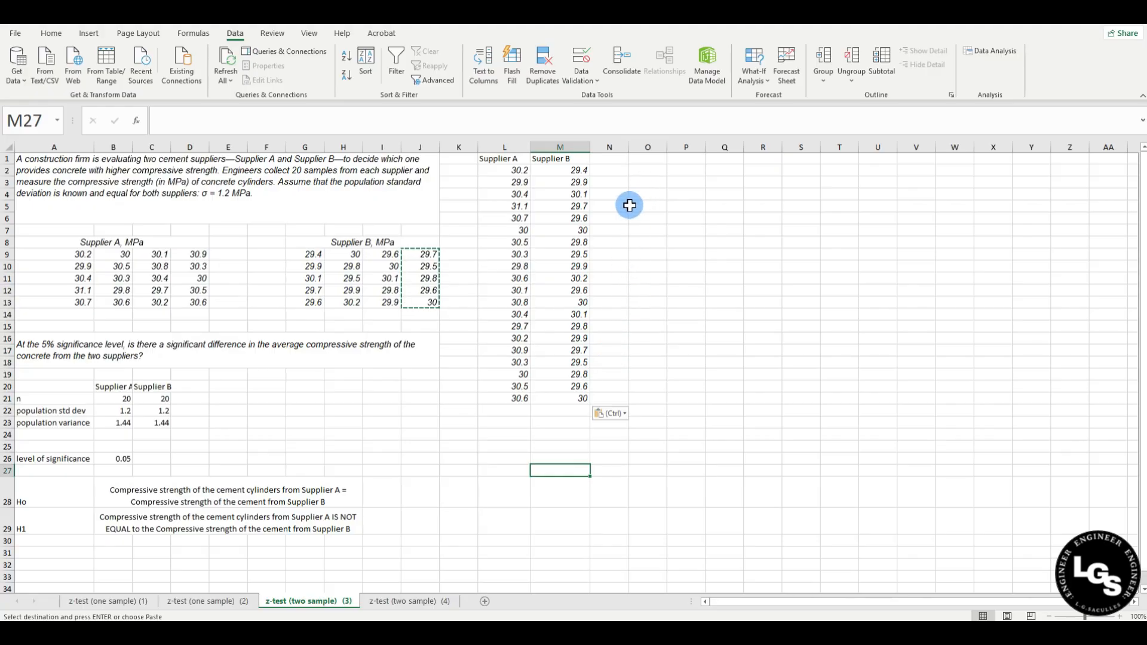
left_click(650, 230)
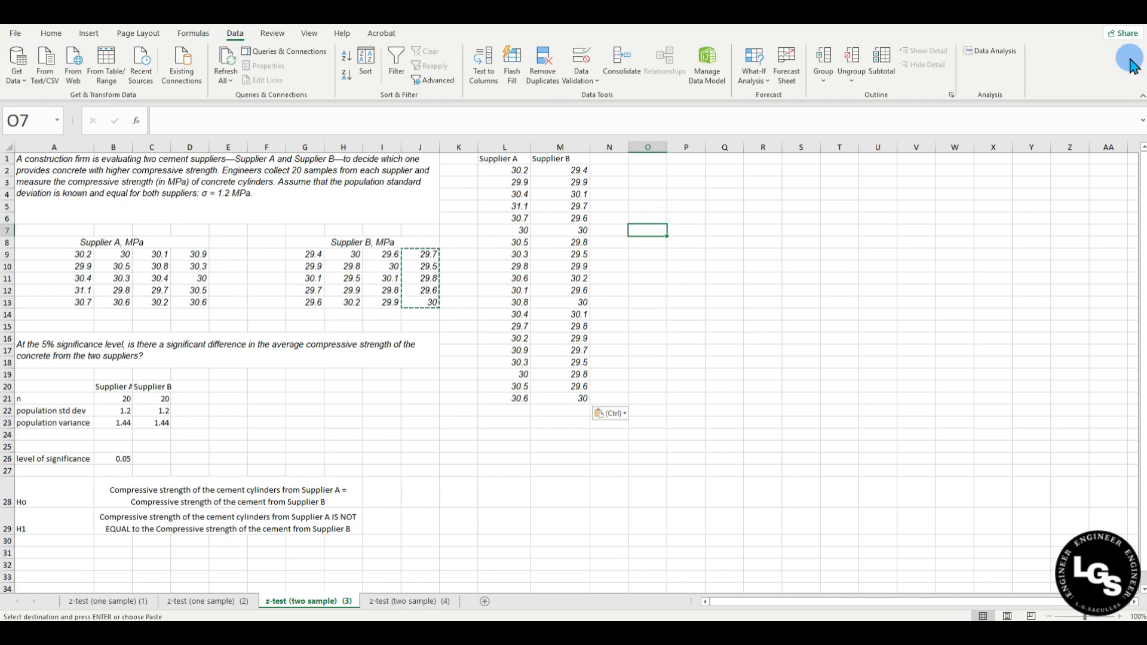
left_click(991, 52)
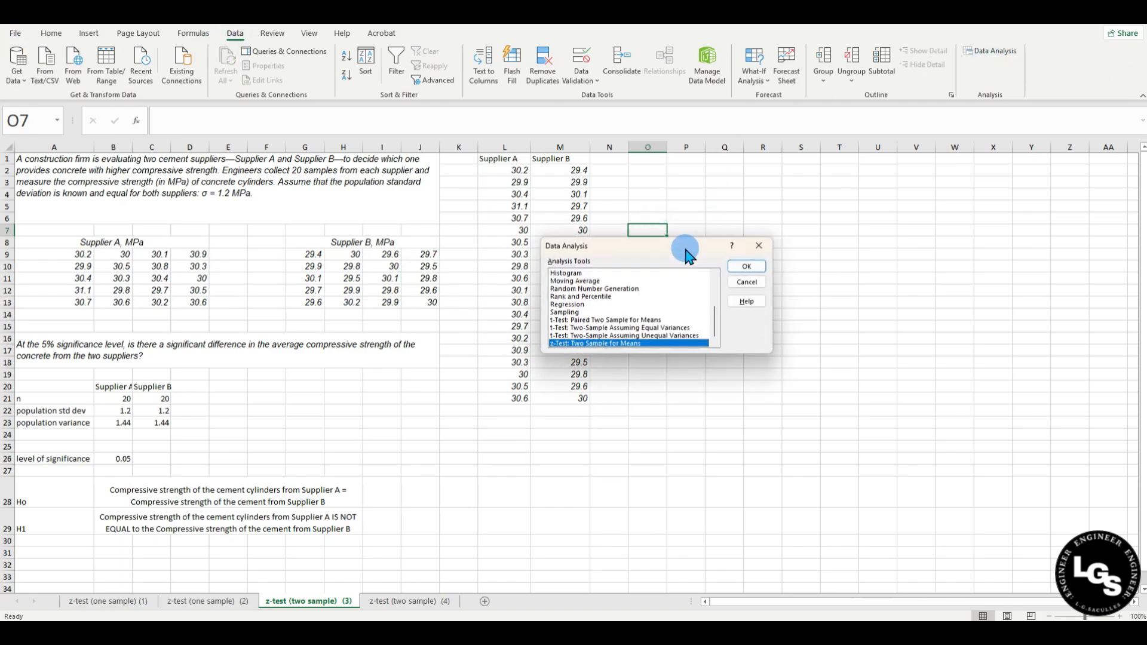
Choose z-Test: Two Sample for Means with variable ranges $L$2:$L$21 and $M$2:$M$21.
left_click_drag(647, 247, 712, 213)
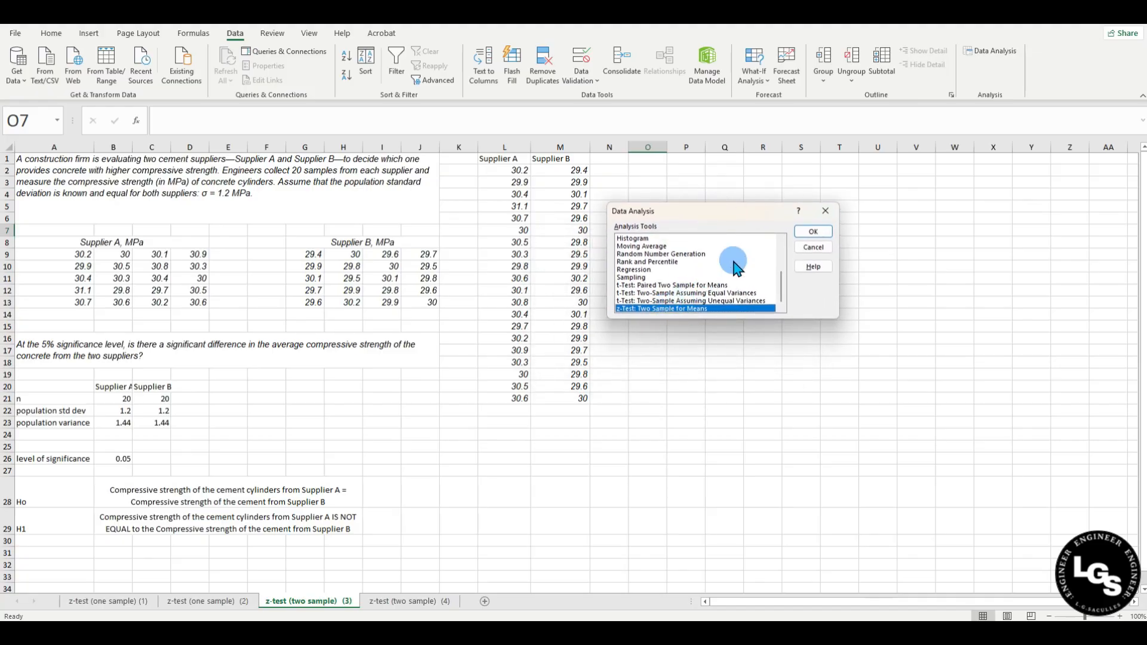
left_click(818, 233)
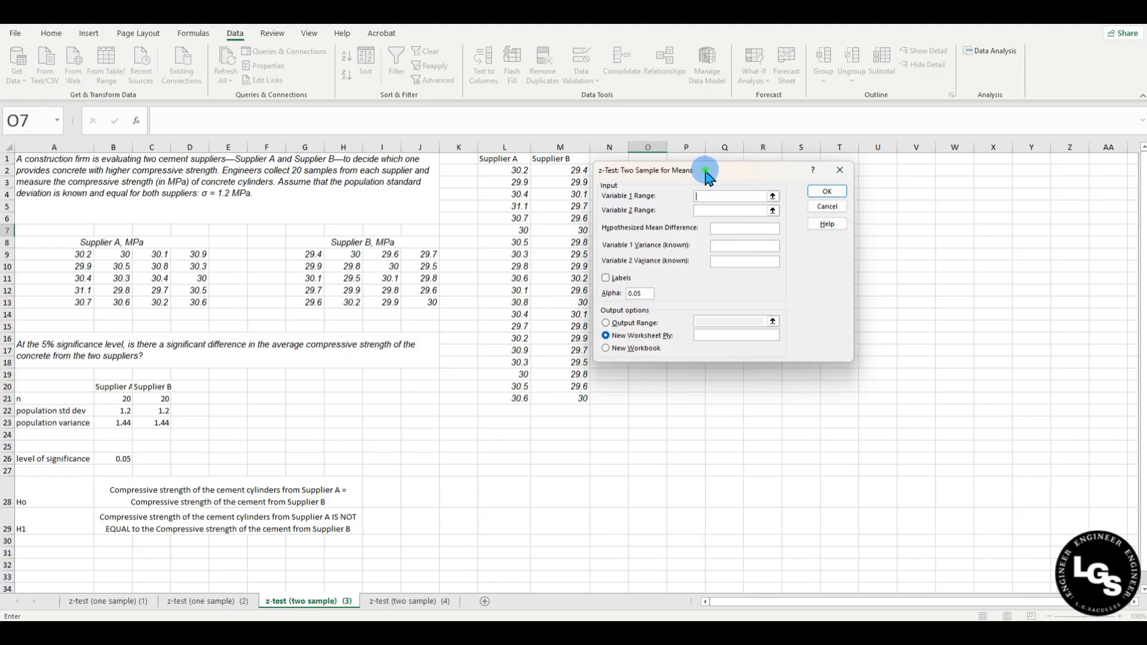
left_click_drag(705, 174, 752, 159)
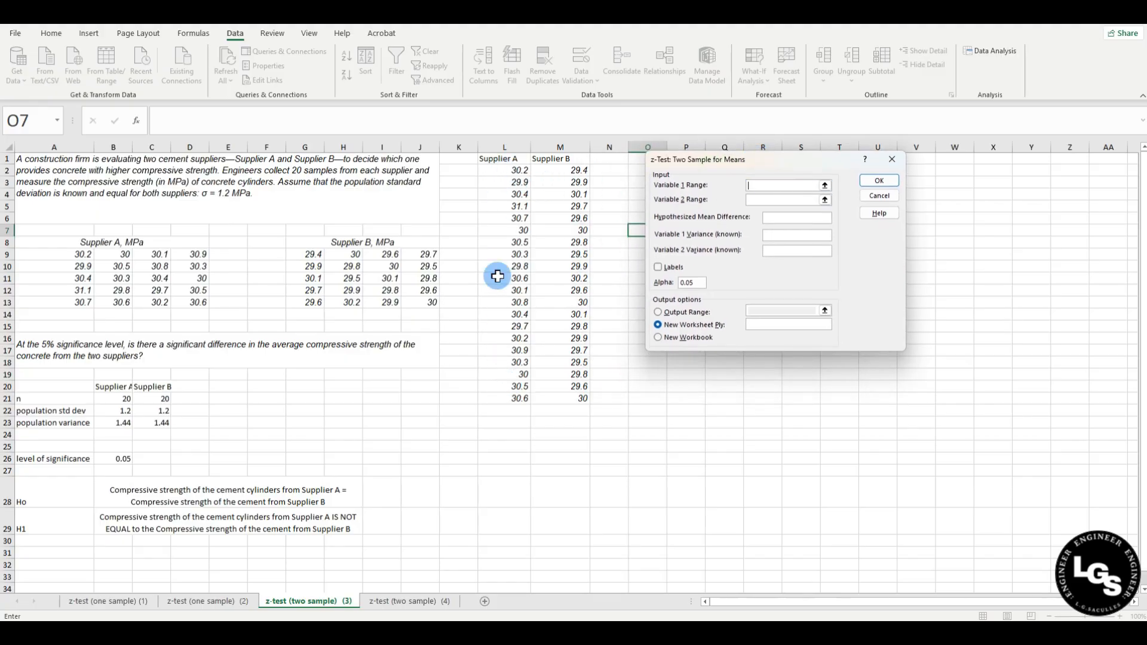
left_click_drag(495, 172, 512, 398)
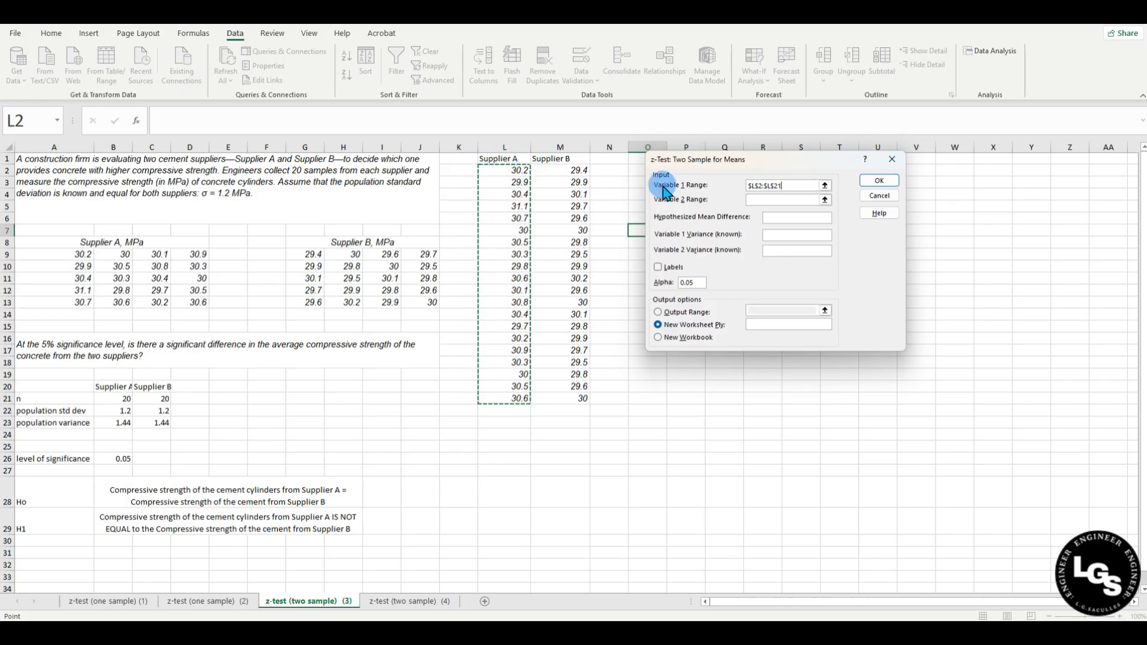
left_click(788, 203)
left_click(568, 171)
left_click_drag(568, 171, 575, 398)
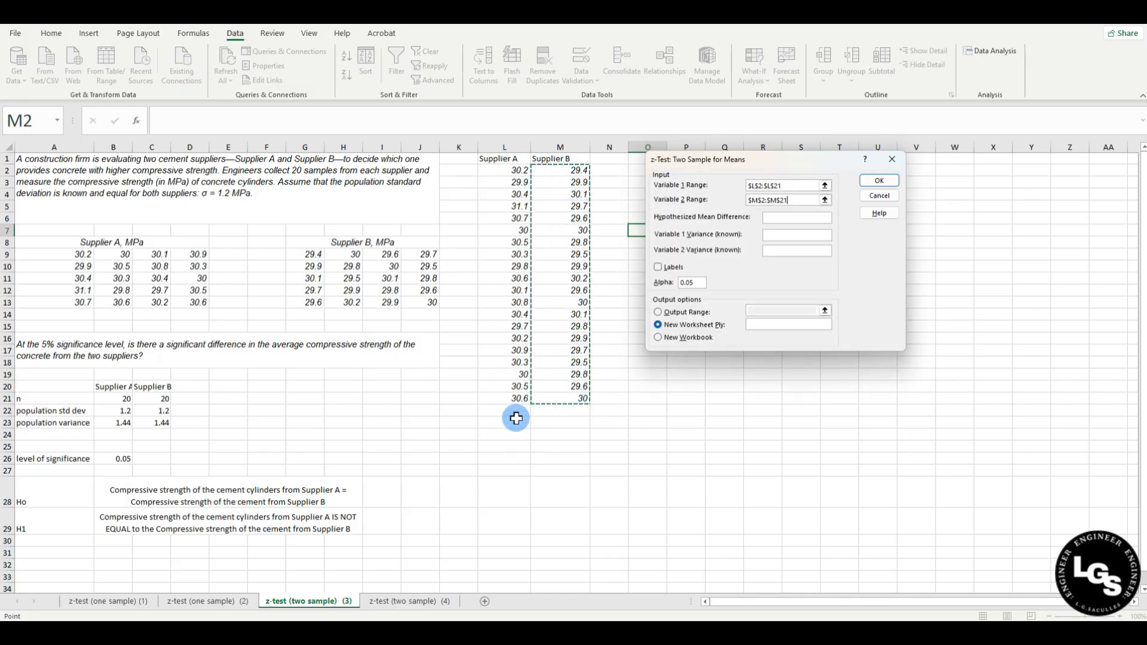
left_click(785, 217)
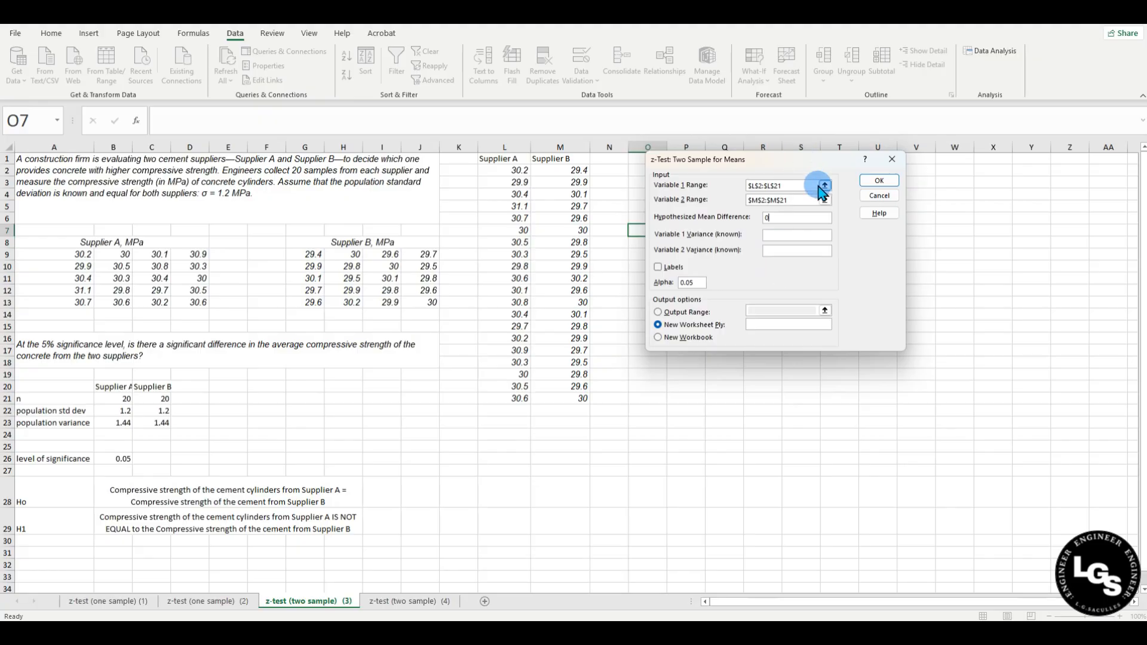
Run the z-test with variances 1.44 each, output at $O$1, giving z = 1.436201.
left_click(787, 236)
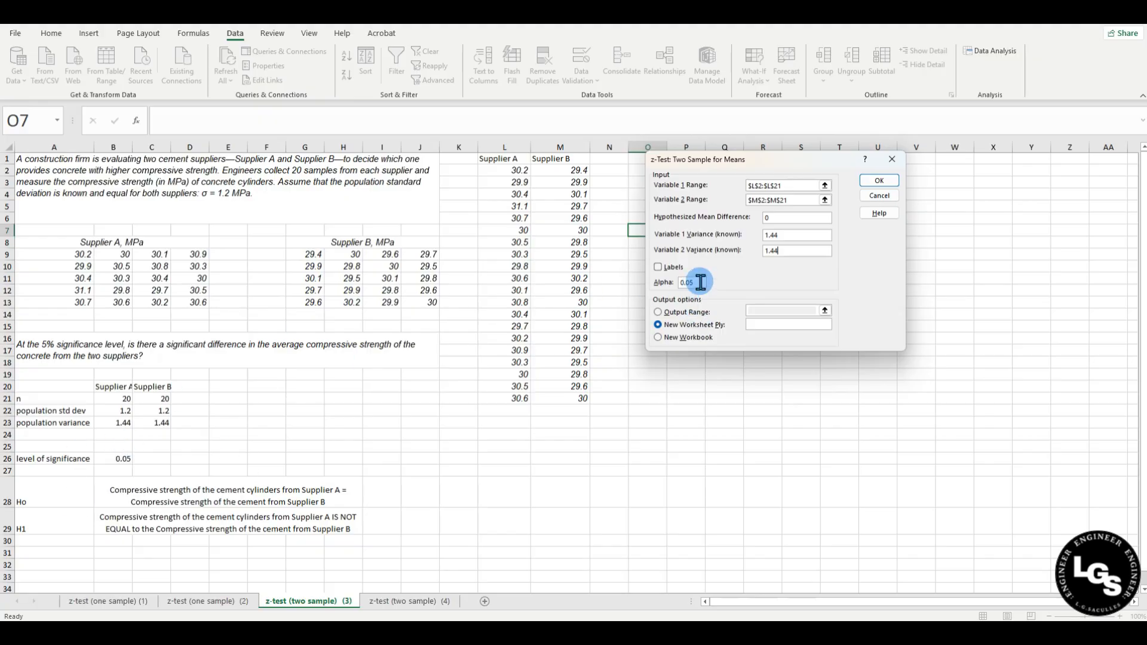
left_click(660, 315)
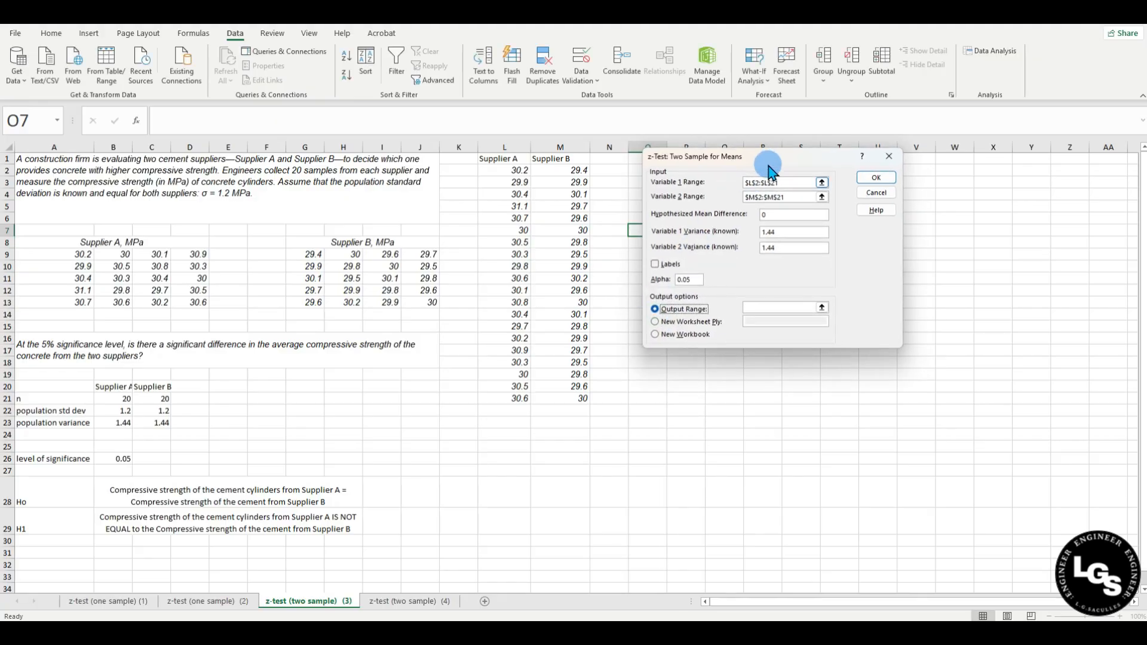
left_click_drag(767, 159, 470, 206)
left_click(464, 359)
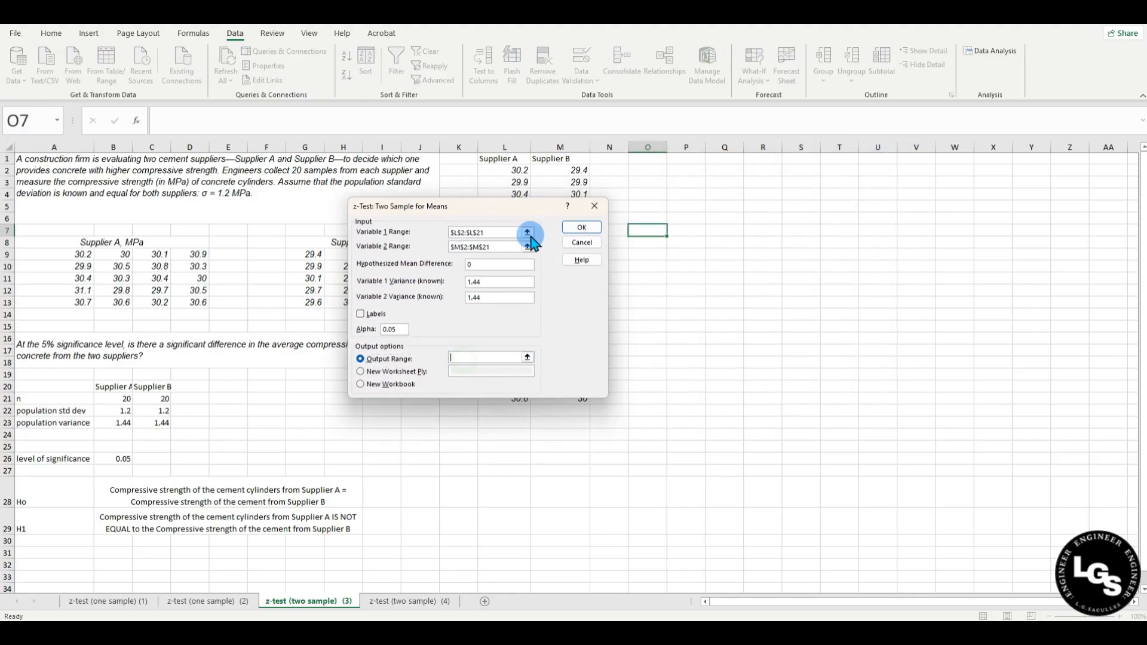
left_click(645, 157)
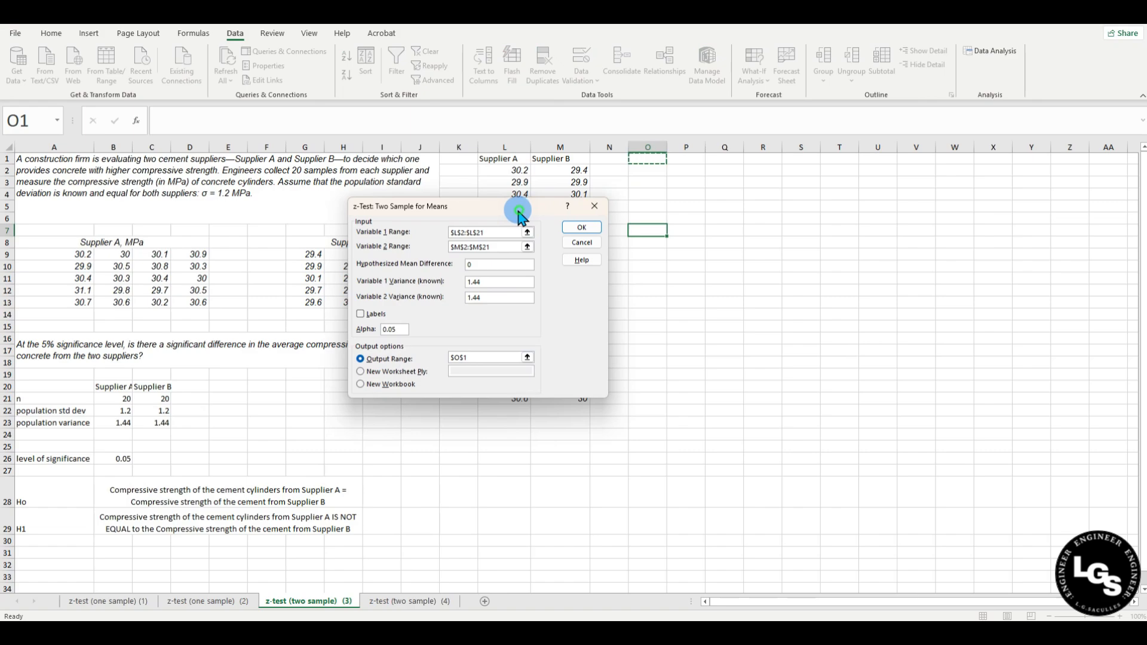
left_click_drag(523, 208, 470, 211)
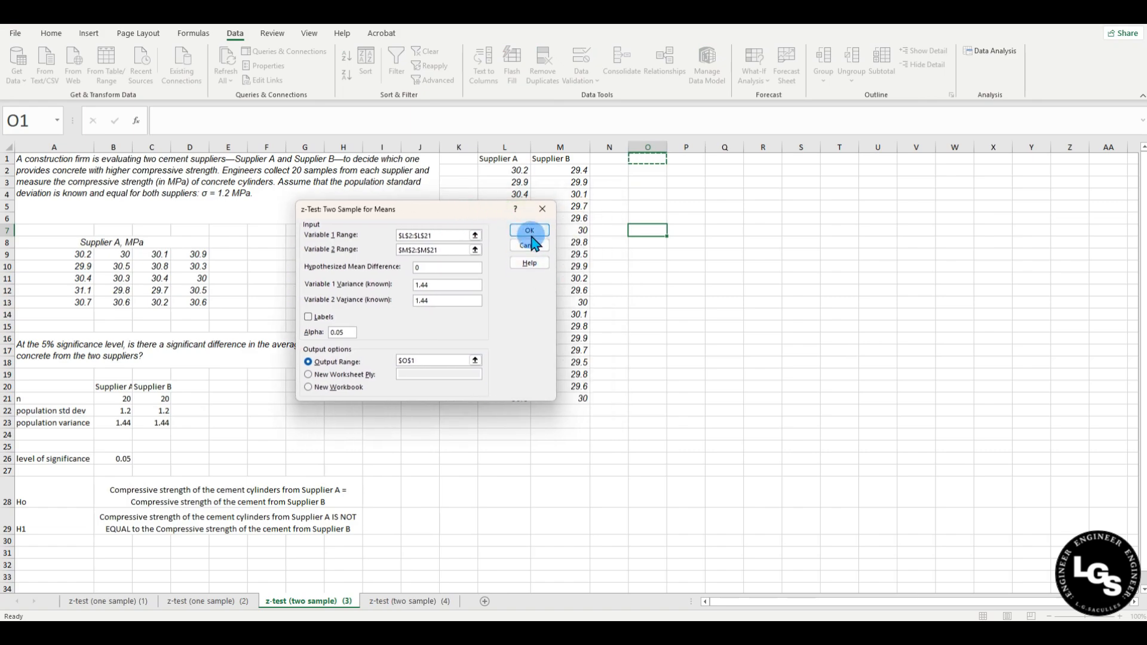
left_click(530, 233)
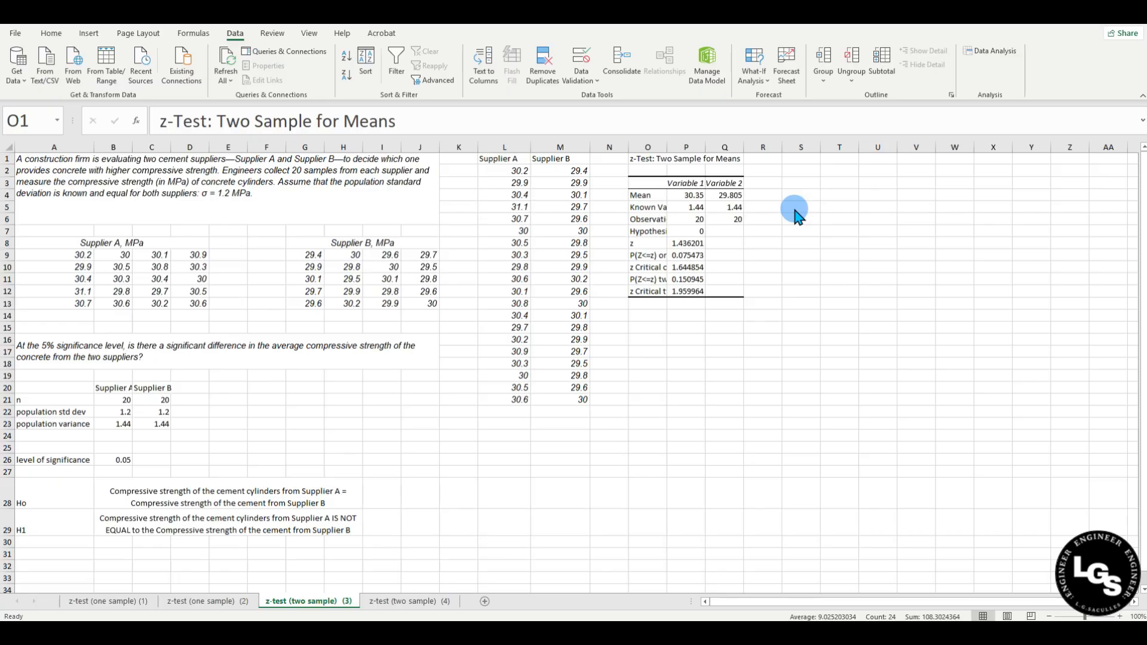
double_click(666, 147)
left_click(730, 311)
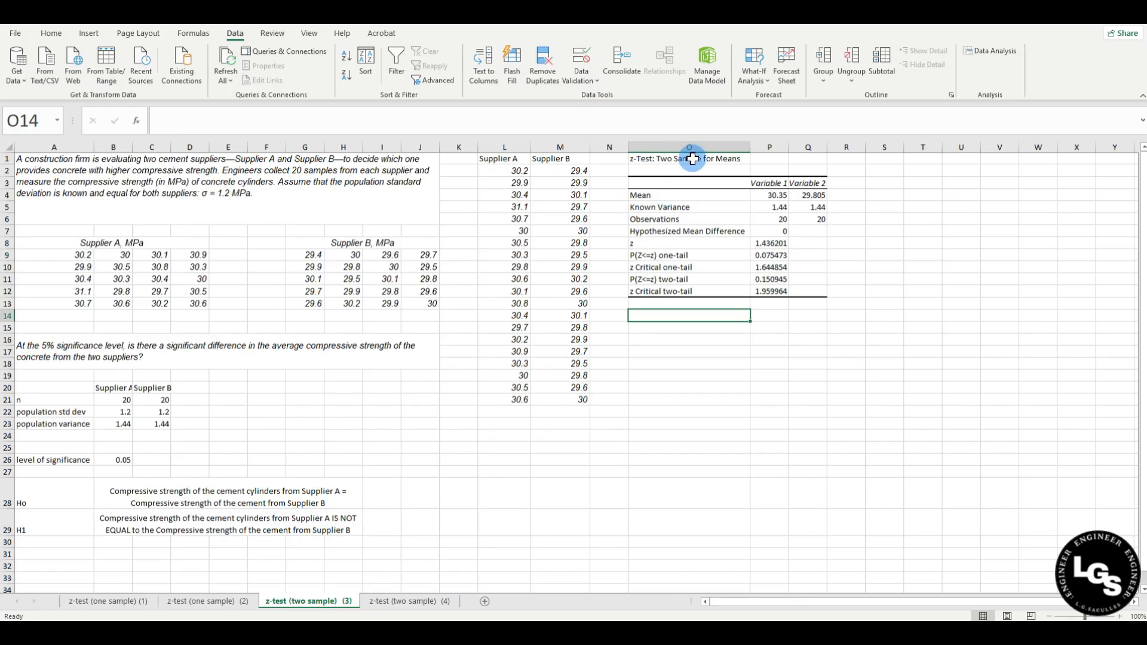
left_click(690, 158)
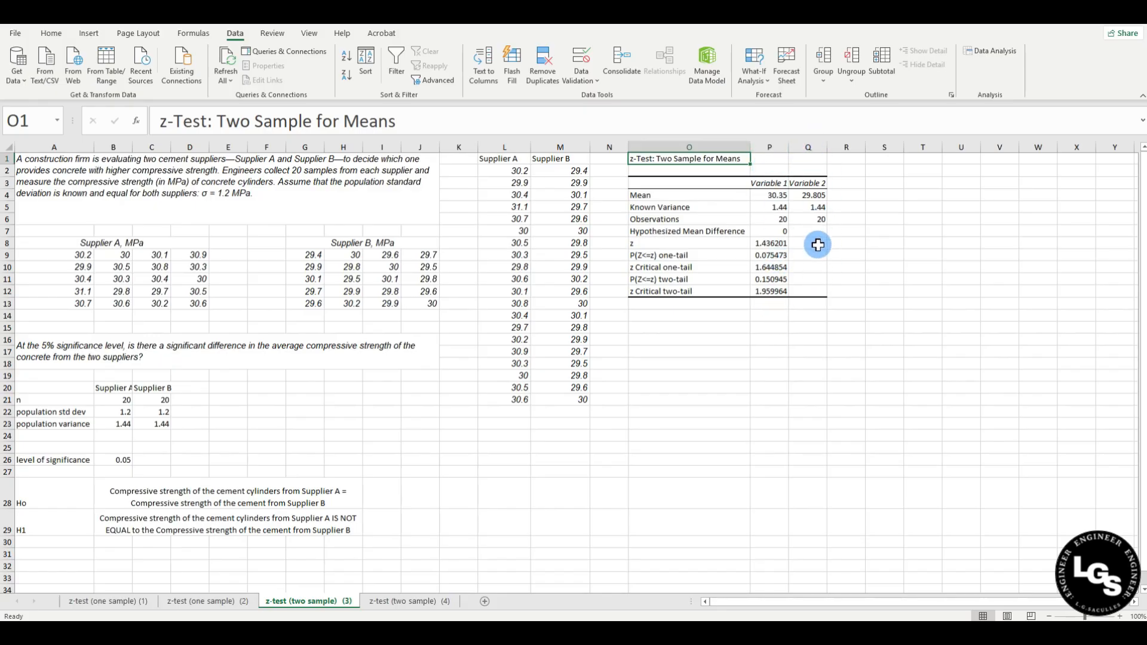
left_click(768, 197)
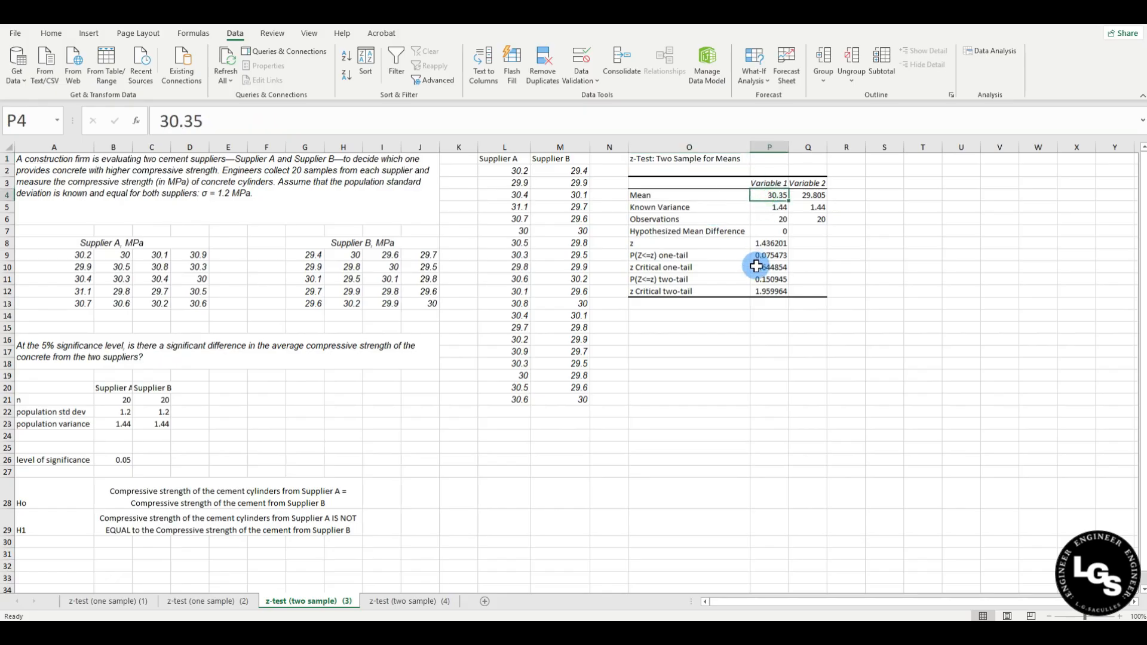
left_click(815, 197)
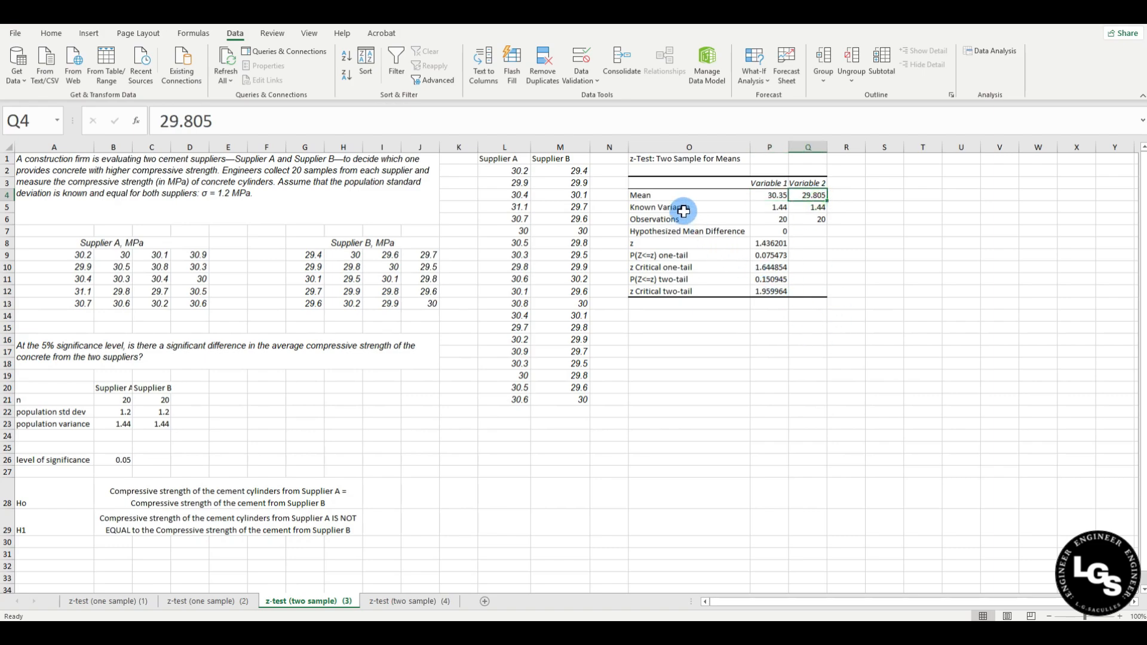
left_click(648, 210)
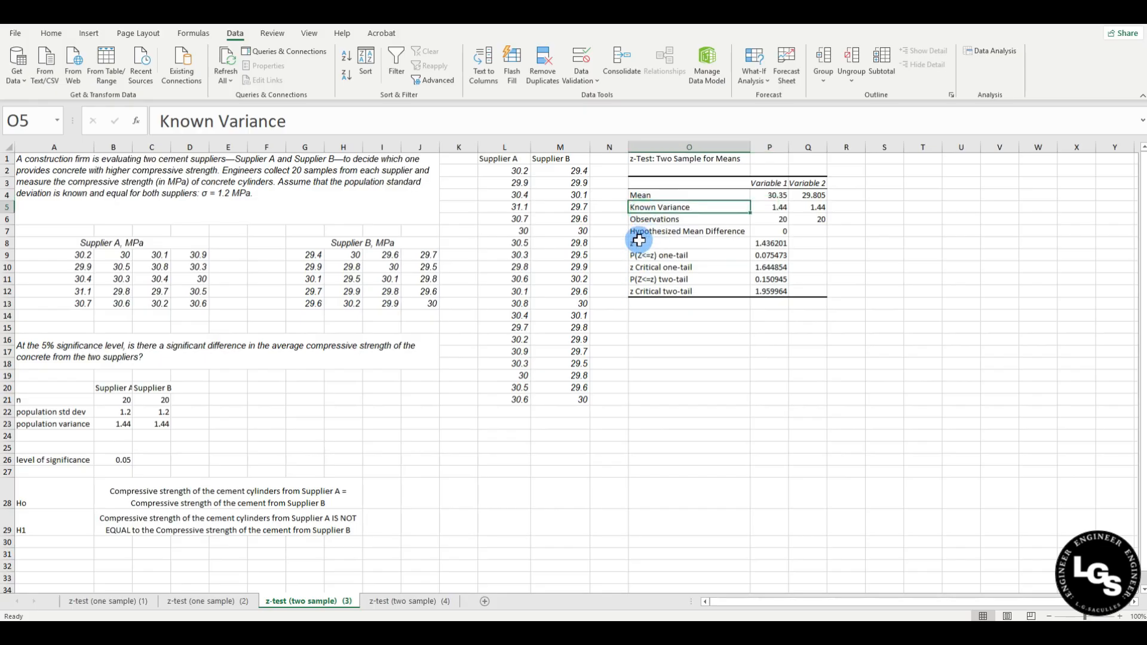
left_click(637, 220)
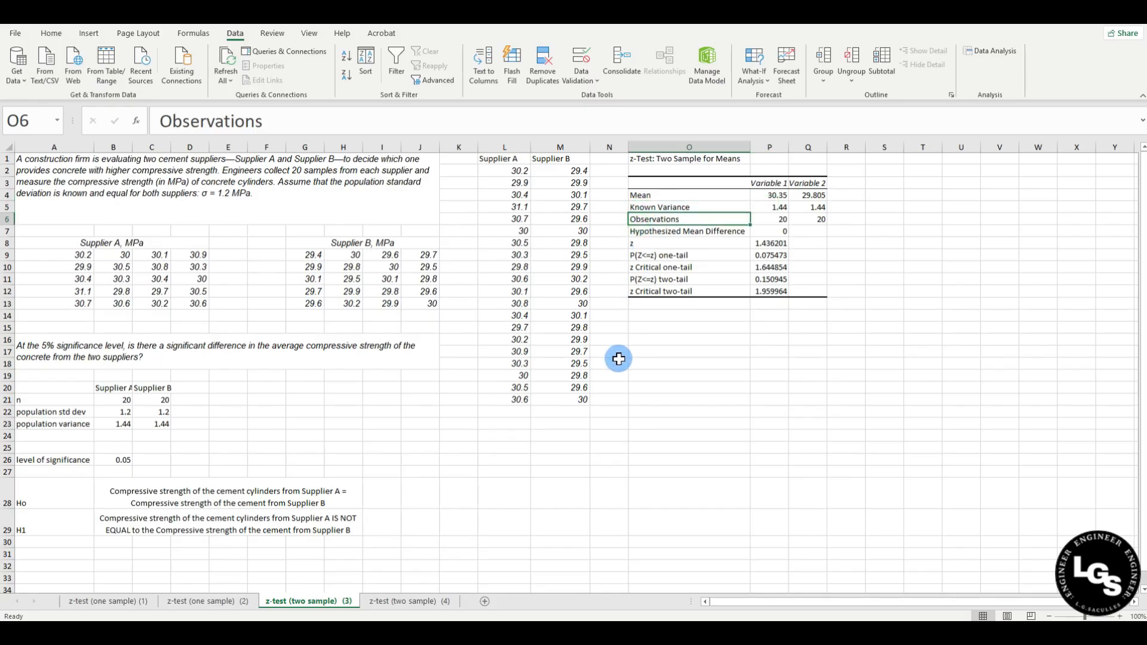
left_click(649, 231)
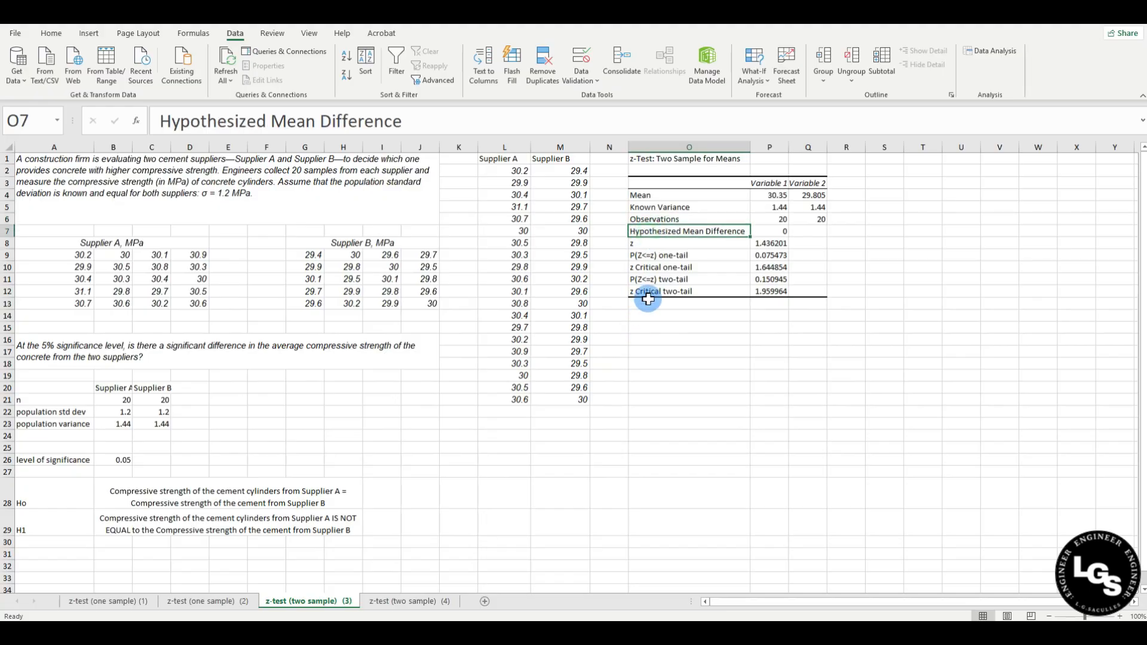
left_click_drag(641, 244, 770, 241)
Fill O8:P8, the z statistic row showing 1.436201, with yellow.
left_click(51, 32)
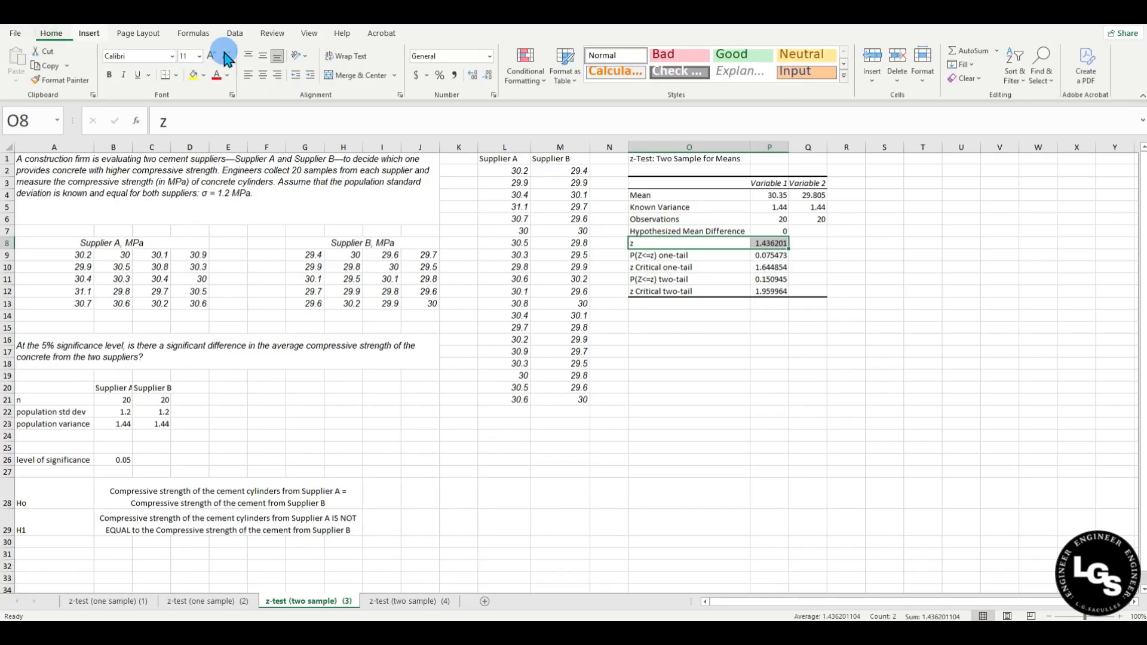
left_click(193, 75)
left_click(731, 353)
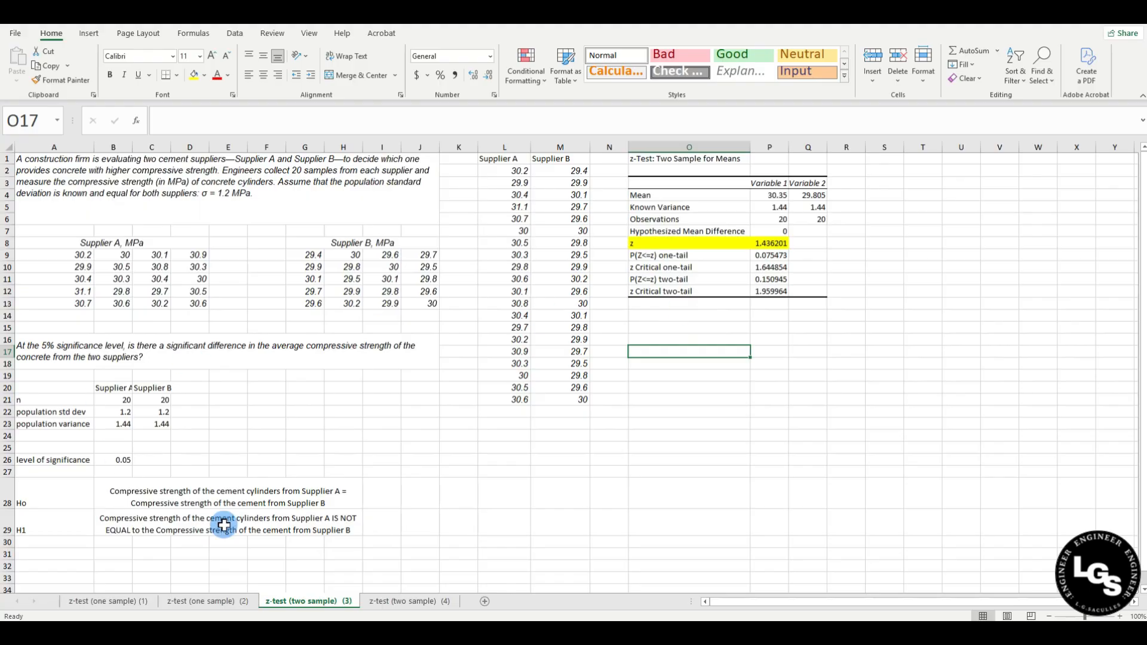
left_click(153, 550)
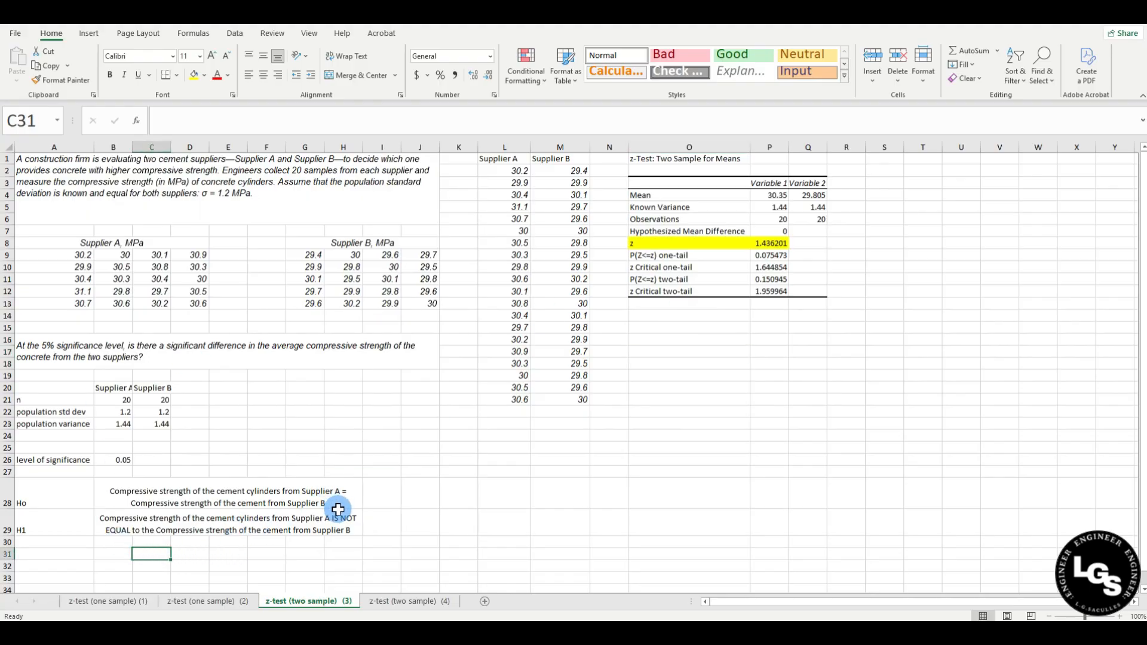
Enter the label TWO-TAILED TEST in B30 below the H1 hypothesis.
left_click(119, 543)
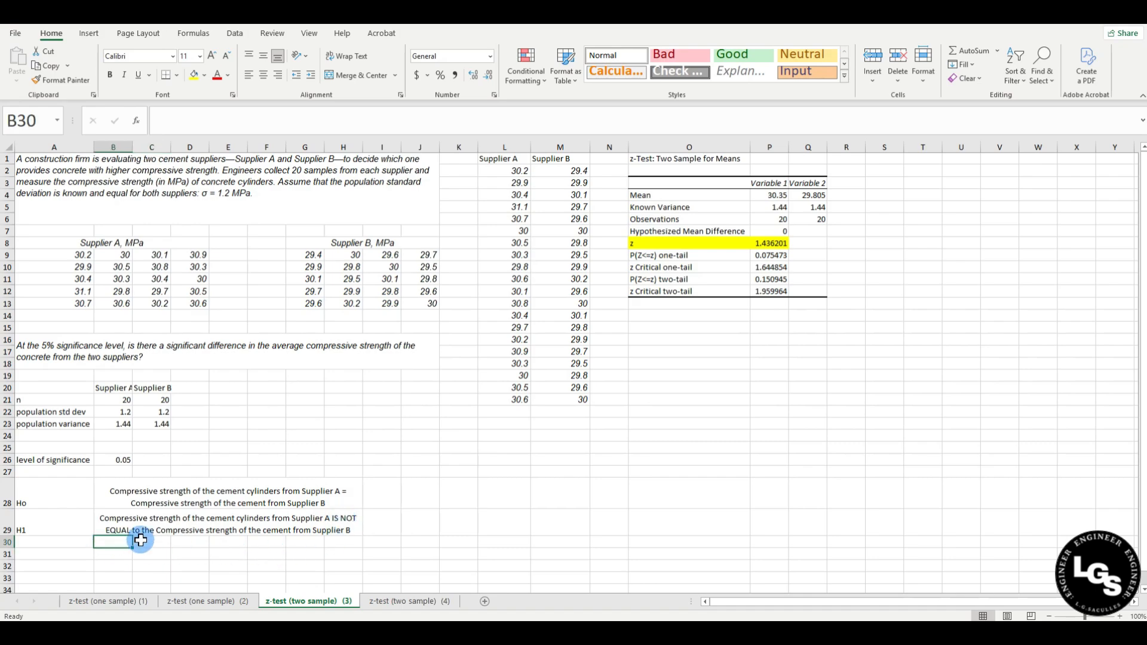
type("TW")
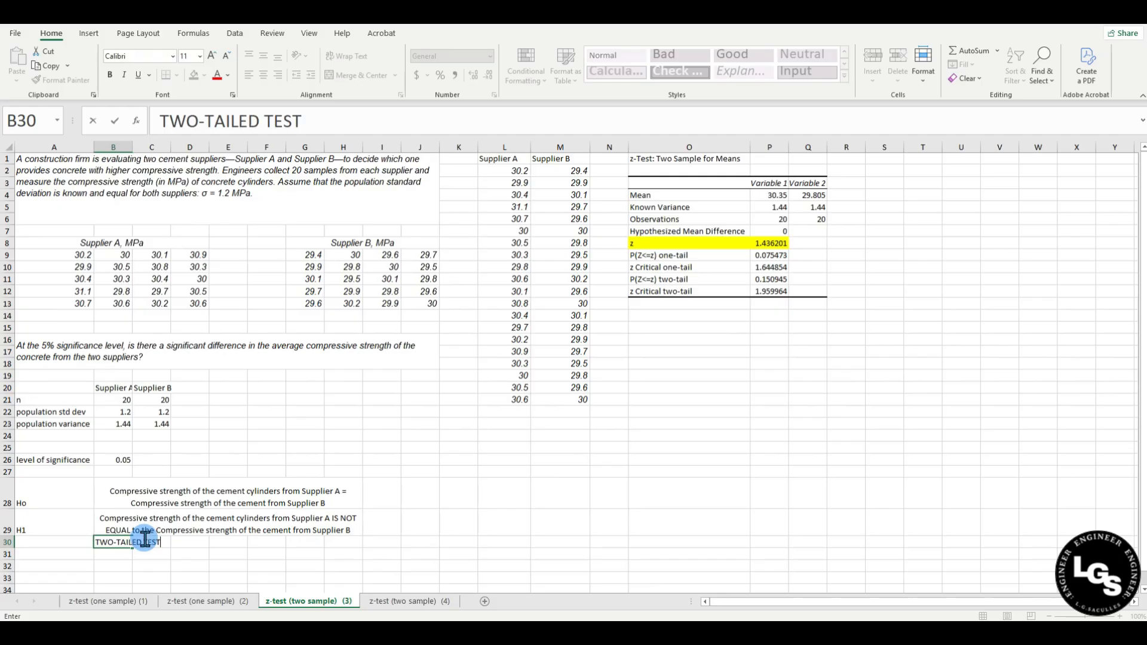
type("O-TAILED TEST")
key("Return")
Shade the TWO-TAILED TEST cell B30 light green.
left_click(104, 542)
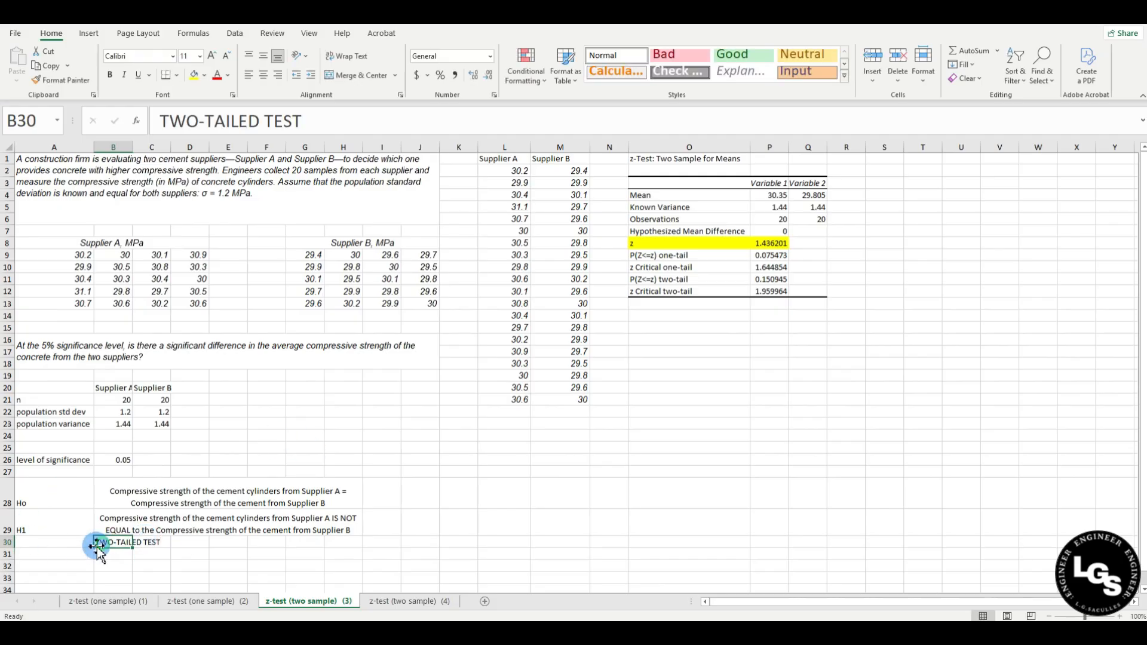
left_click(204, 75)
left_click(238, 196)
left_click(753, 386)
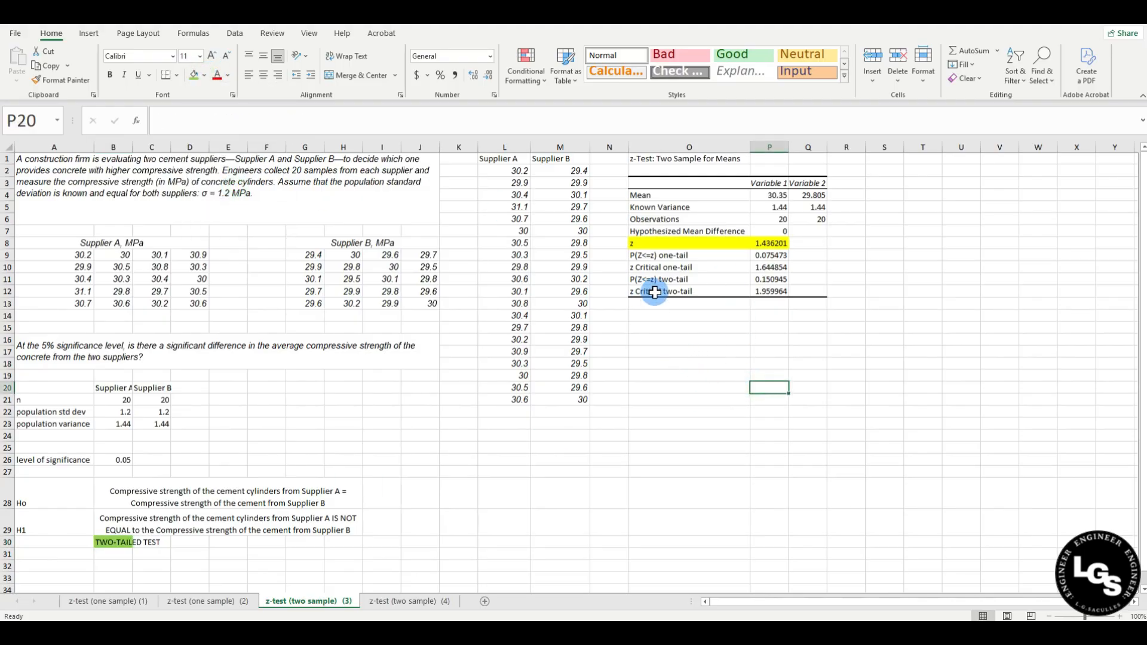
Shade O12:P12, the z Critical two-tail row (1.959964), light green.
left_click(679, 291)
left_click_drag(679, 290, 770, 291)
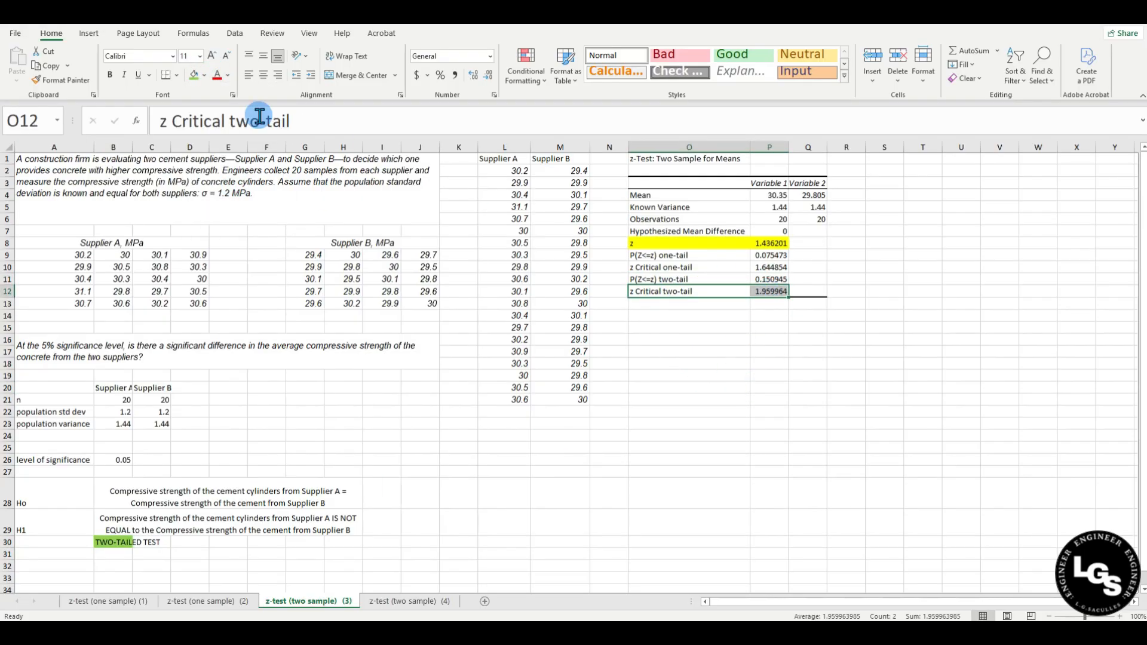
left_click(193, 75)
left_click(685, 364)
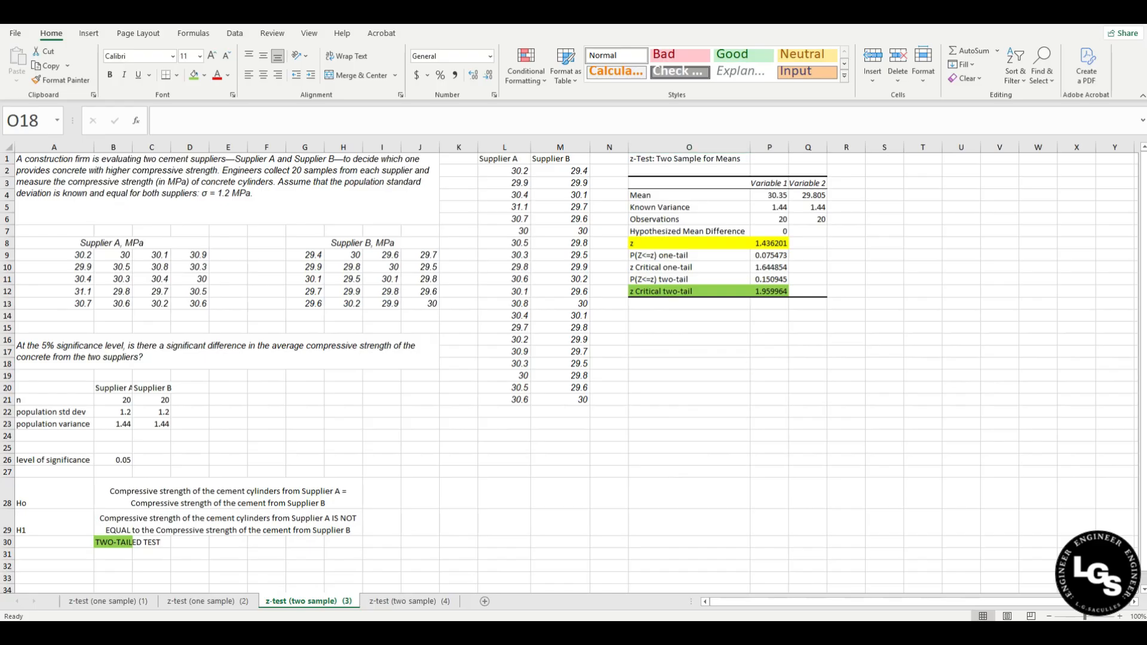
left_click(663, 403)
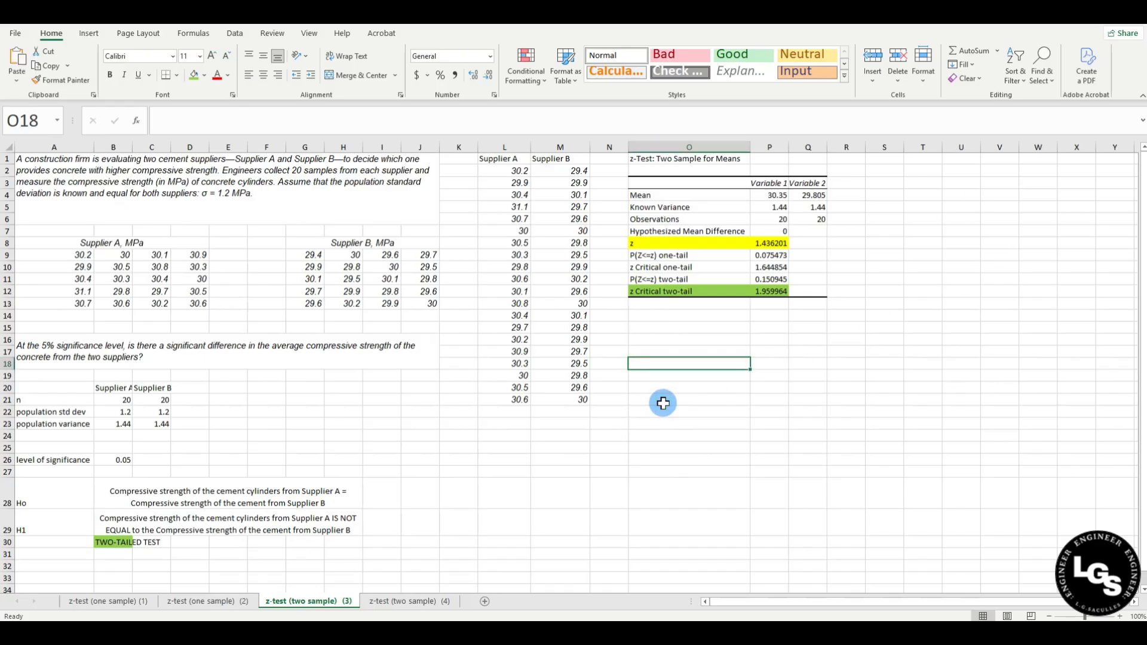
Paste the normal-curve picture marking z=±1.96 and z=1.4362 below the results table.
key("ctrl+v")
left_click_drag(768, 410, 786, 376)
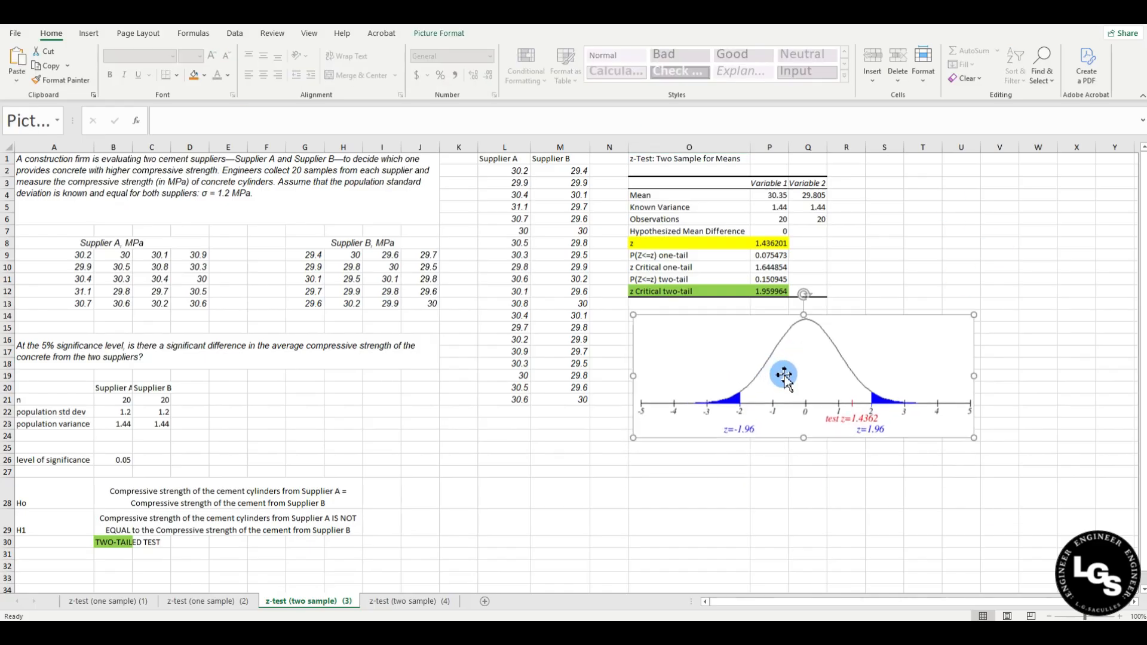
left_click(807, 497)
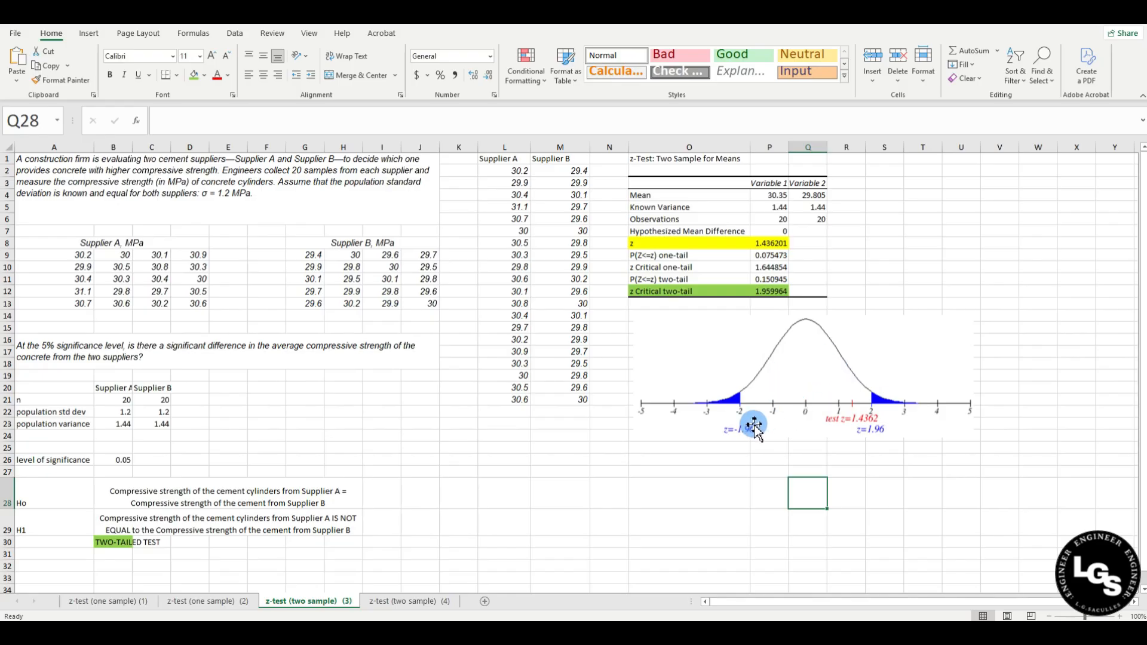
left_click(688, 459)
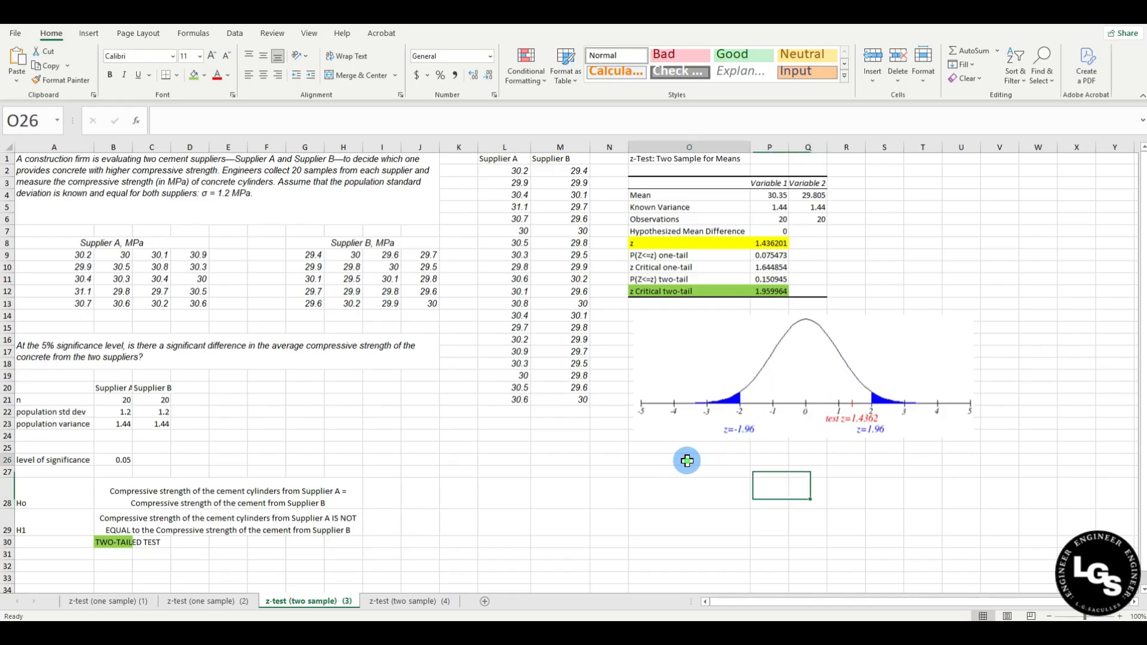
Enter the label Decision in O26 and 'Do not reject Ho' in P26.
type("Decision")
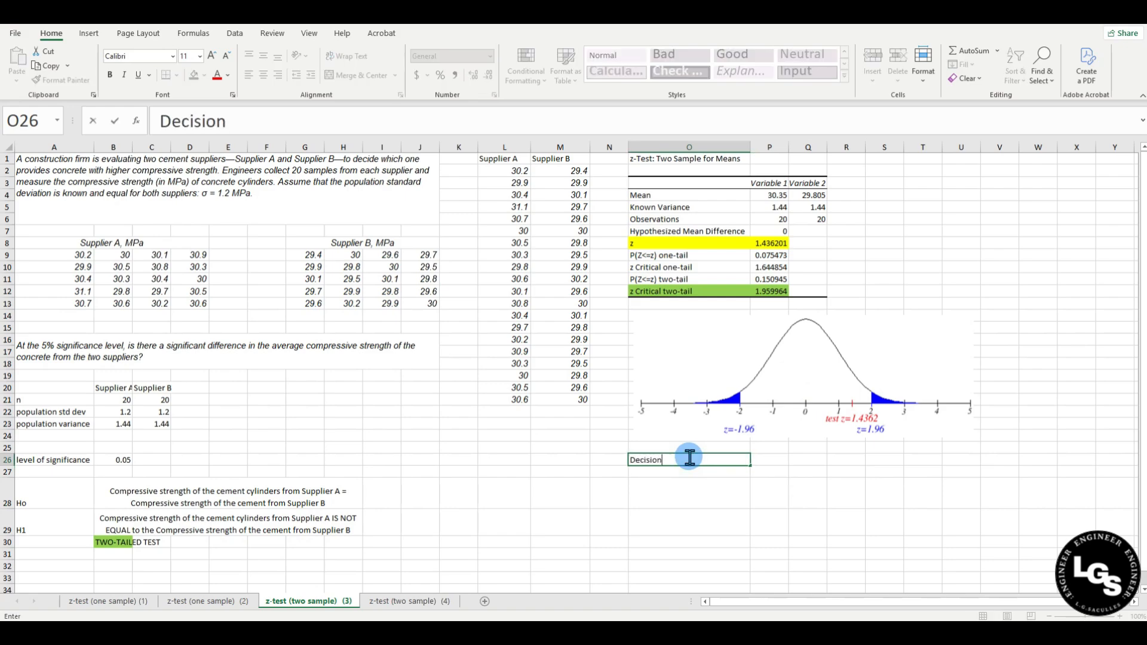
key("Return")
key("Right")
left_click(765, 460)
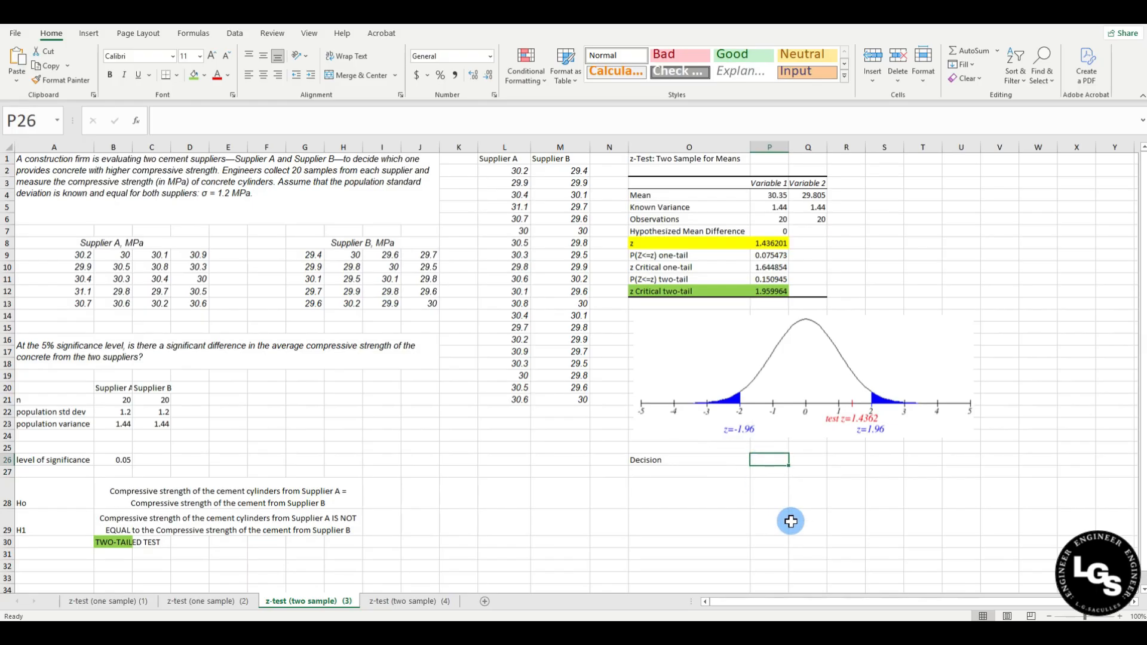
type("Do")
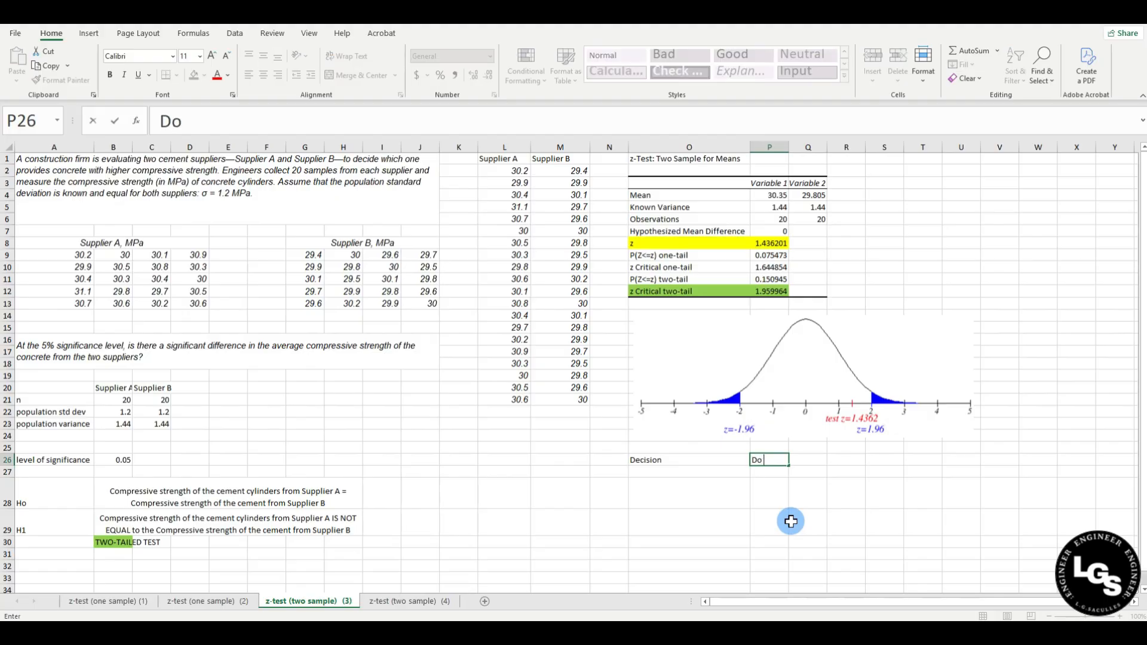
type(" not reject Ho")
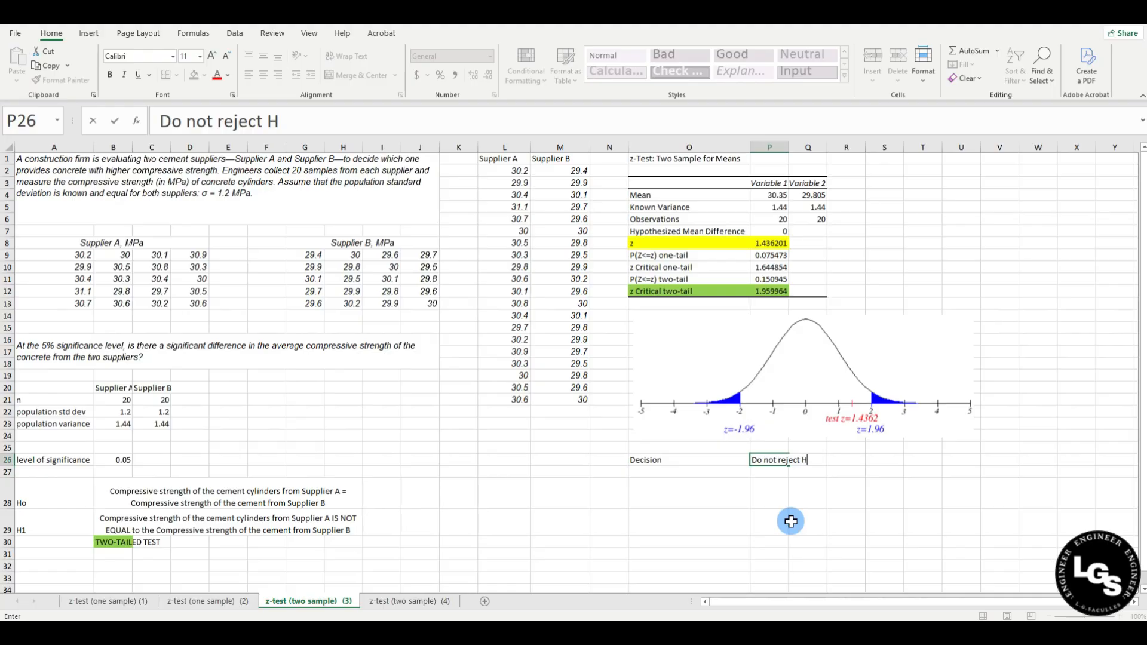
key("Return")
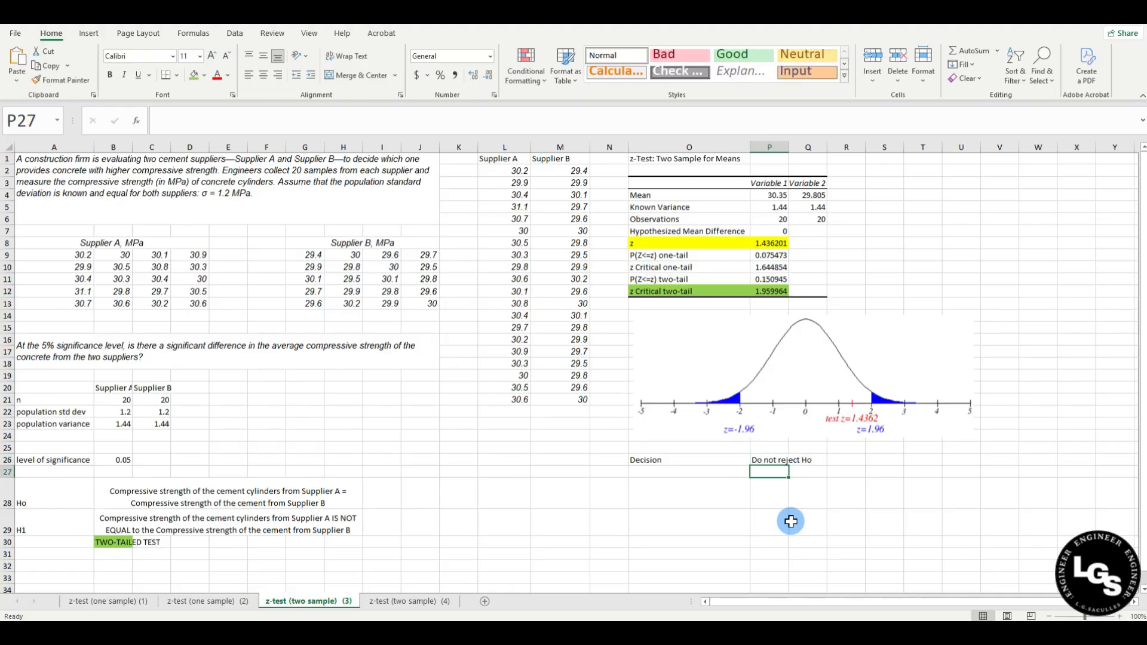
left_click(696, 473)
Label O27 Conclusion and write the 5%-level no-significant-difference conclusion for Supplier A vs Supplier B in P27.
type("Conclusion")
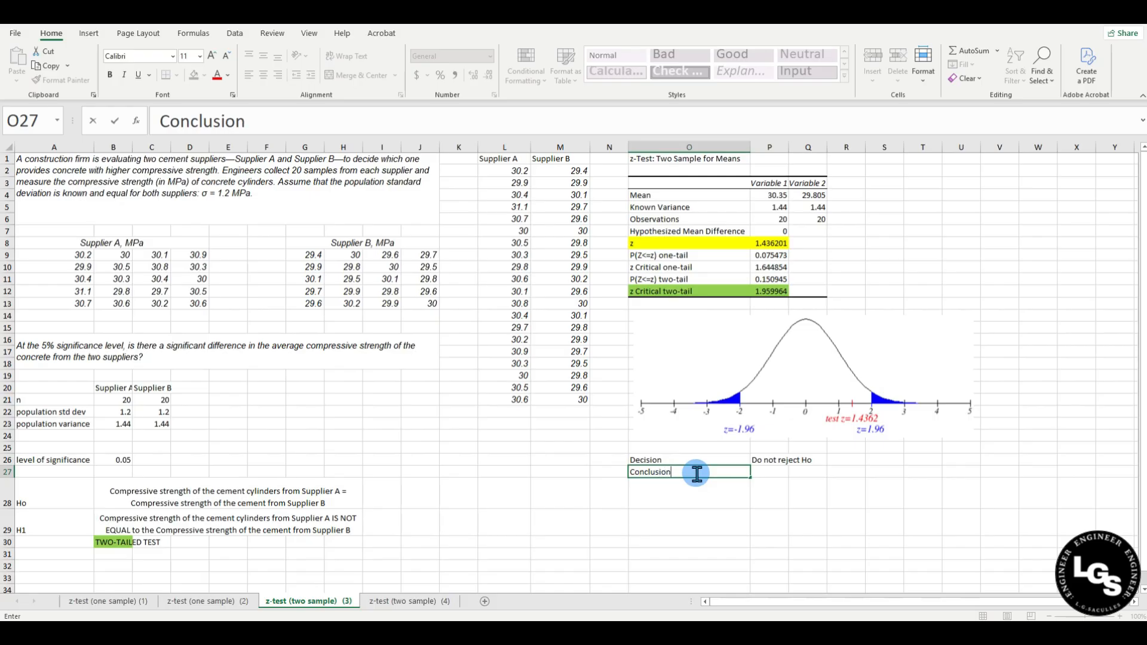
key("Tab")
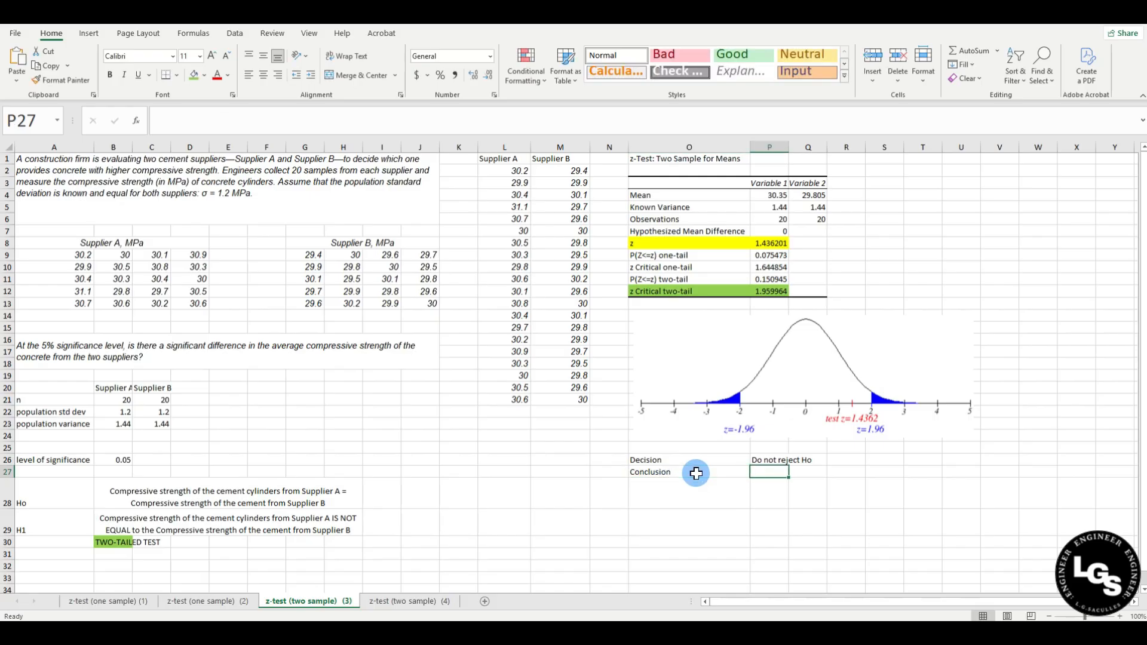
type("At the 5")
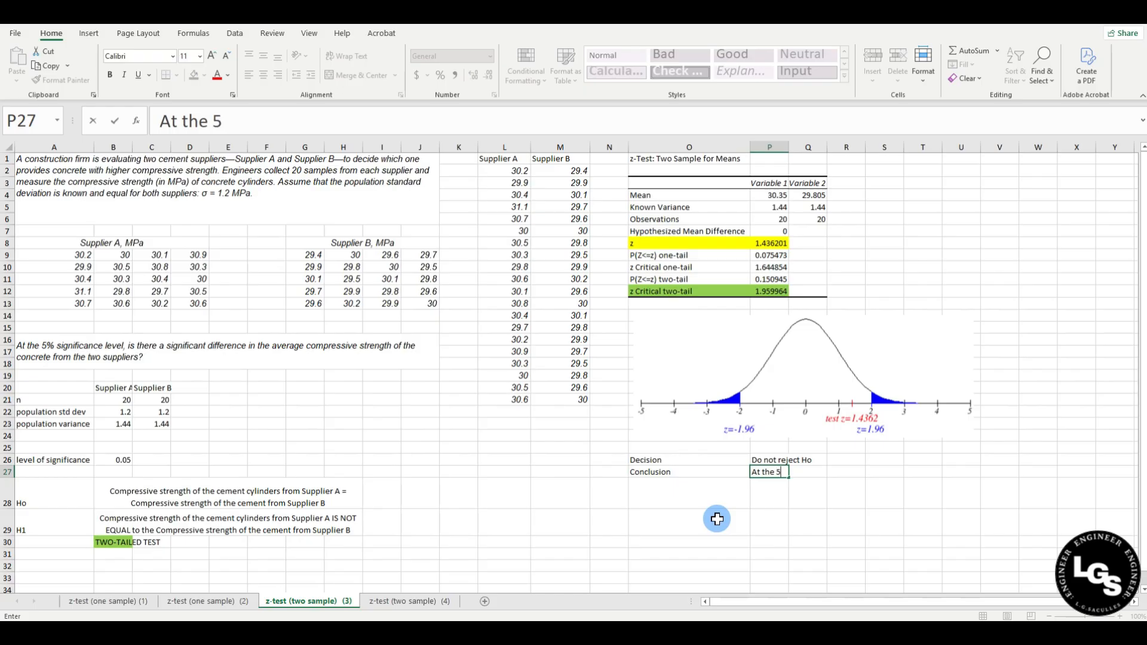
type("% level of significance")
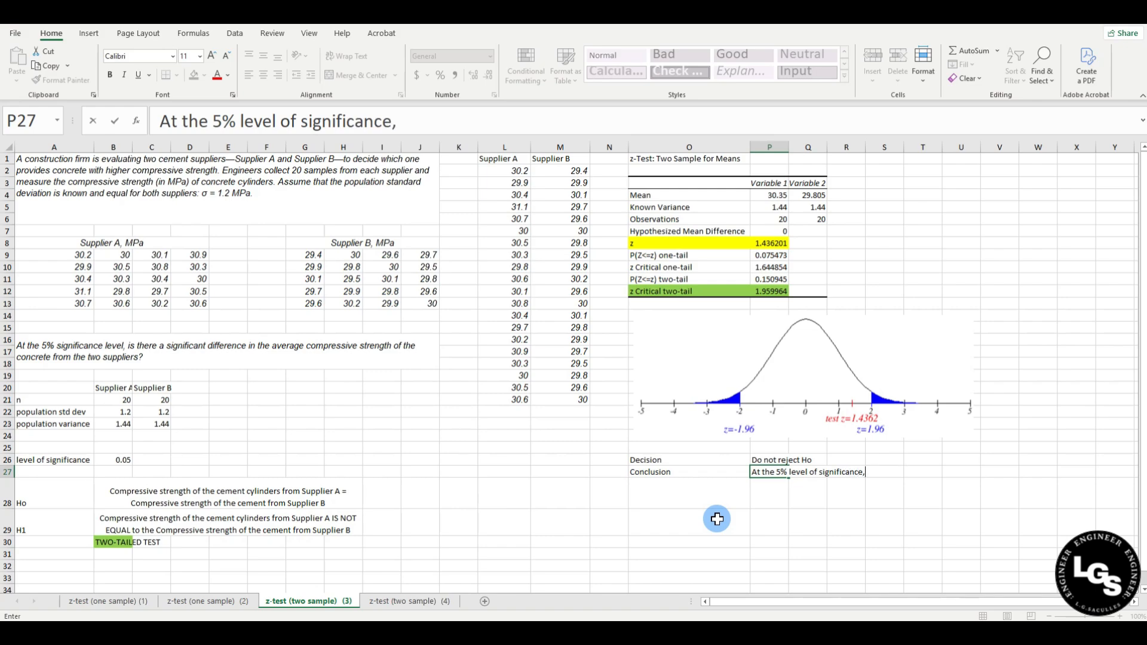
type(", there is no siou")
key("BackSpace")
key("BackSpace")
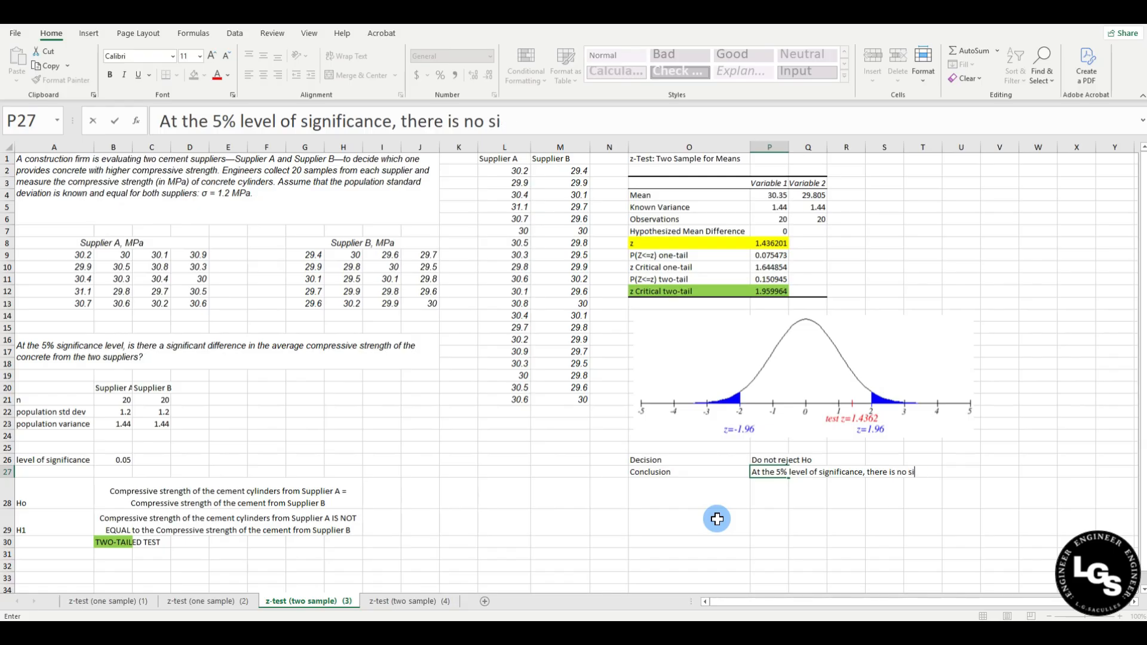
type("gnificant diffe")
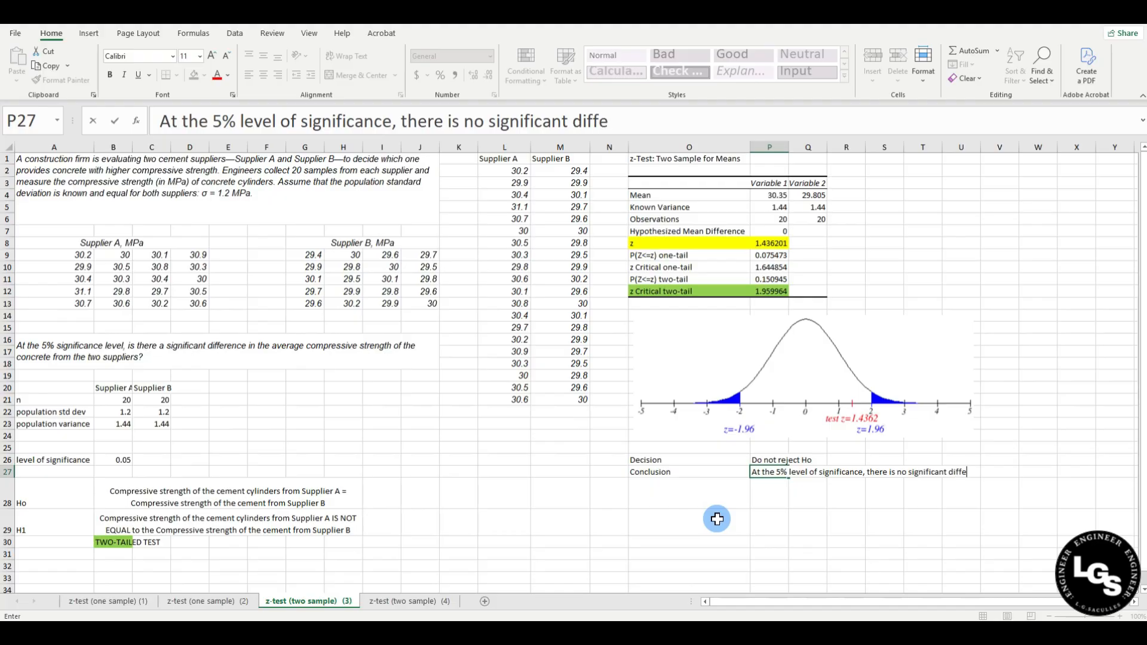
type("rence in the average cp")
key("BackSpace")
type("ompressive strength")
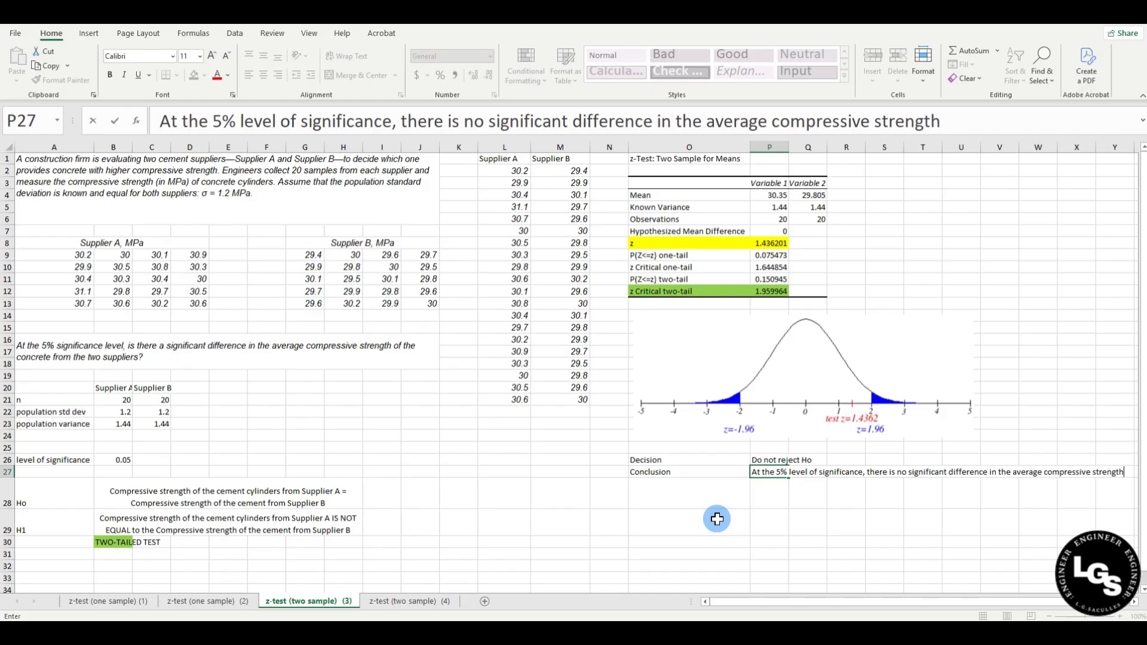
type(" betweejn")
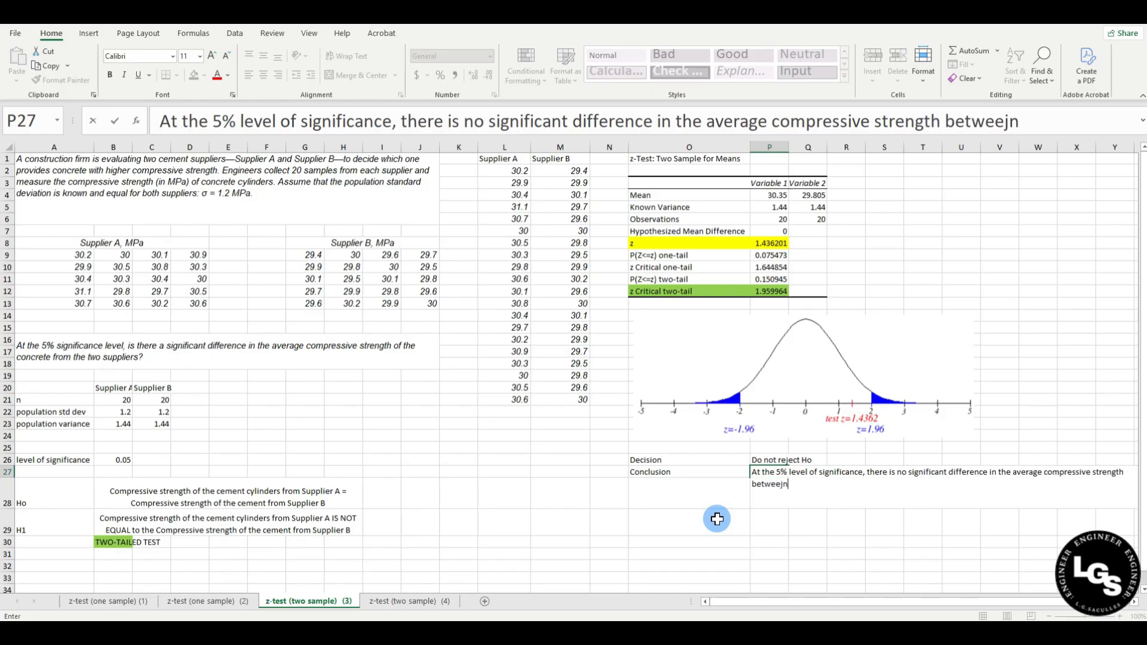
key("BackSpace")
type("Suppl")
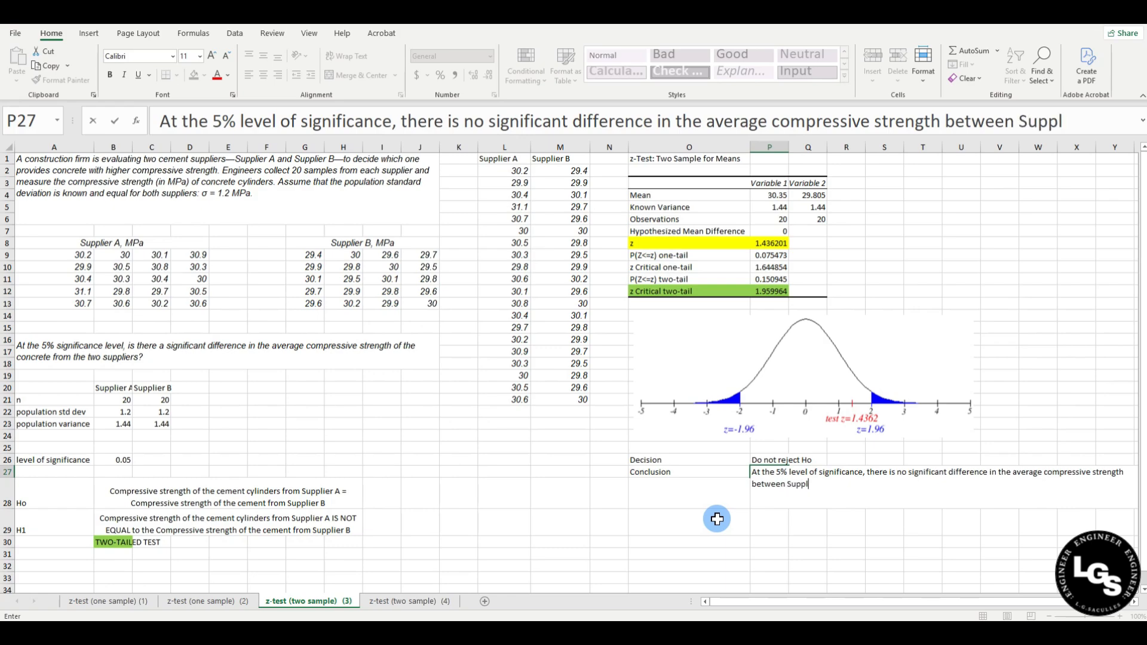
type("ier A and Supplier ")
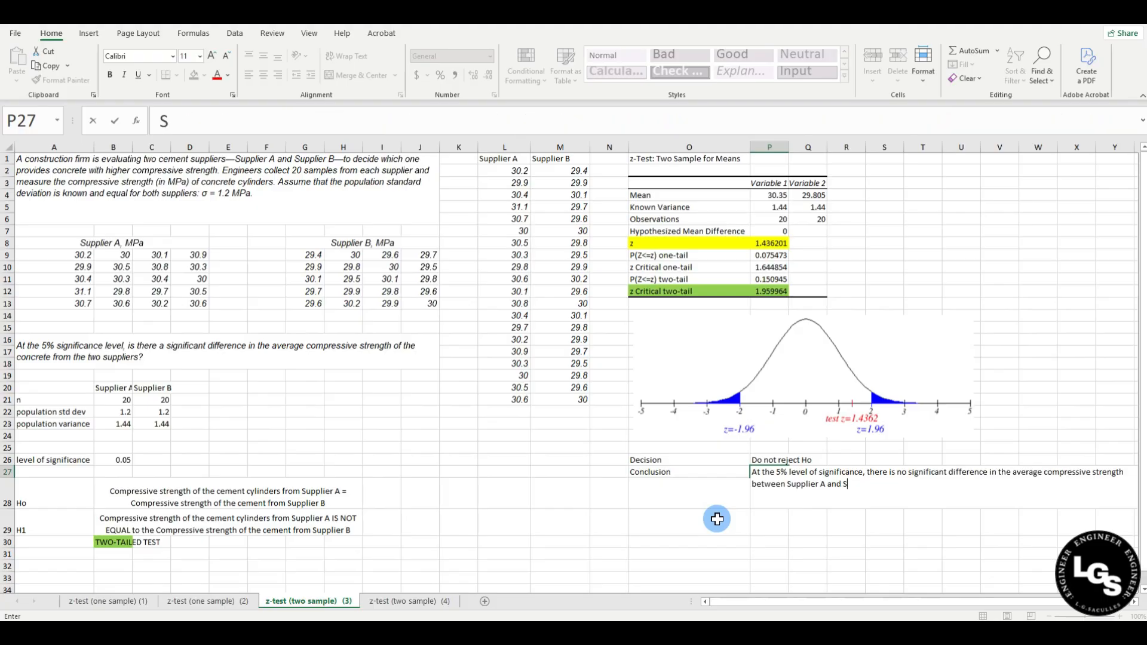
type("B")
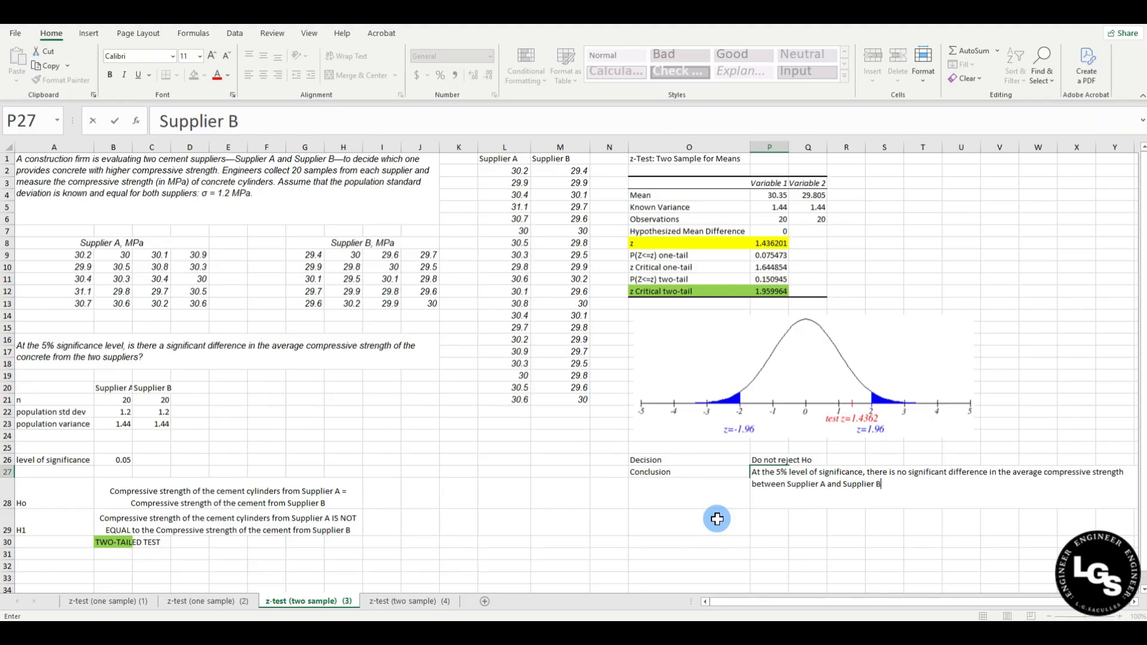
key("Return")
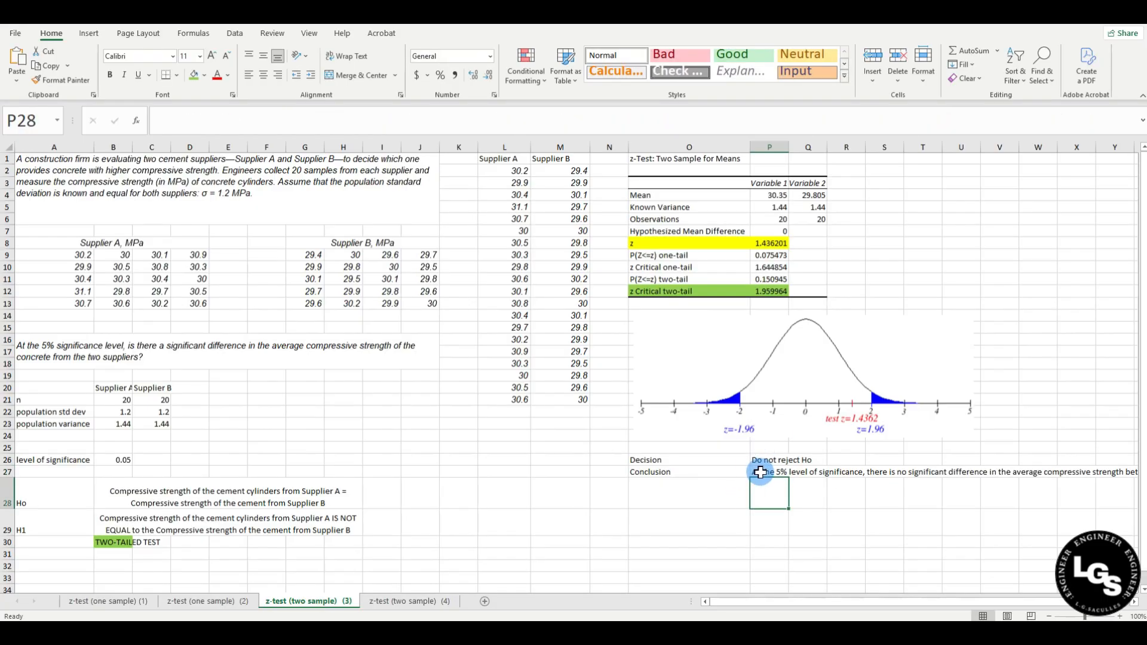
Merge and centre P27:V28, wrap the conclusion text and align it to the top.
left_click(769, 474)
left_click_drag(769, 474, 985, 491)
left_click(923, 520)
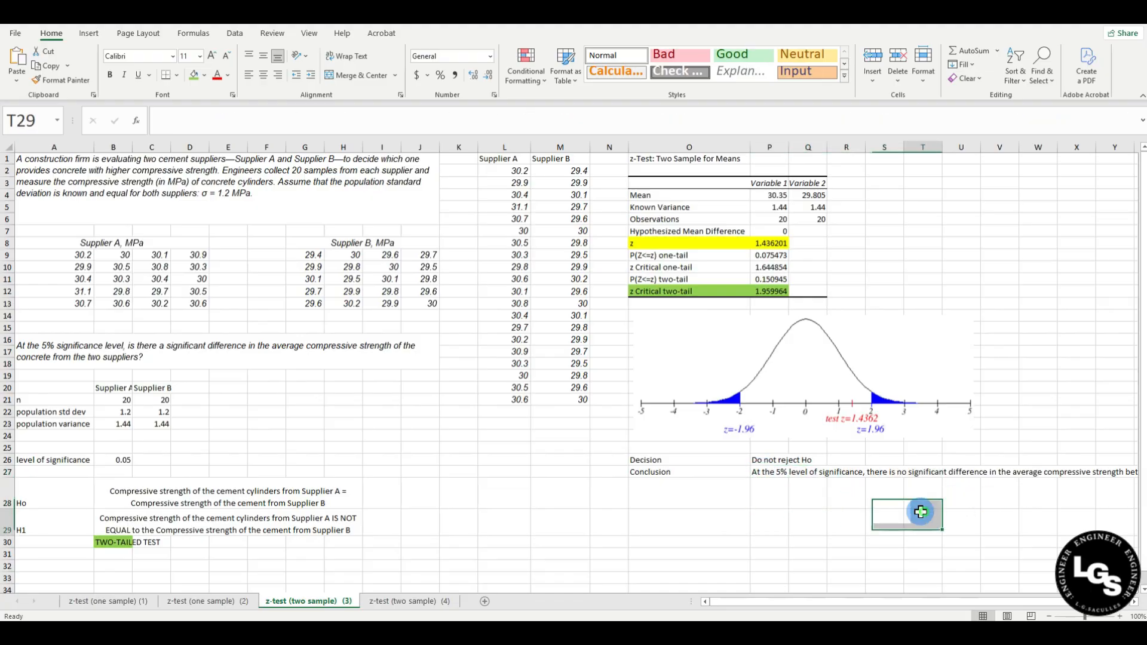
left_click_drag(765, 473, 1001, 487)
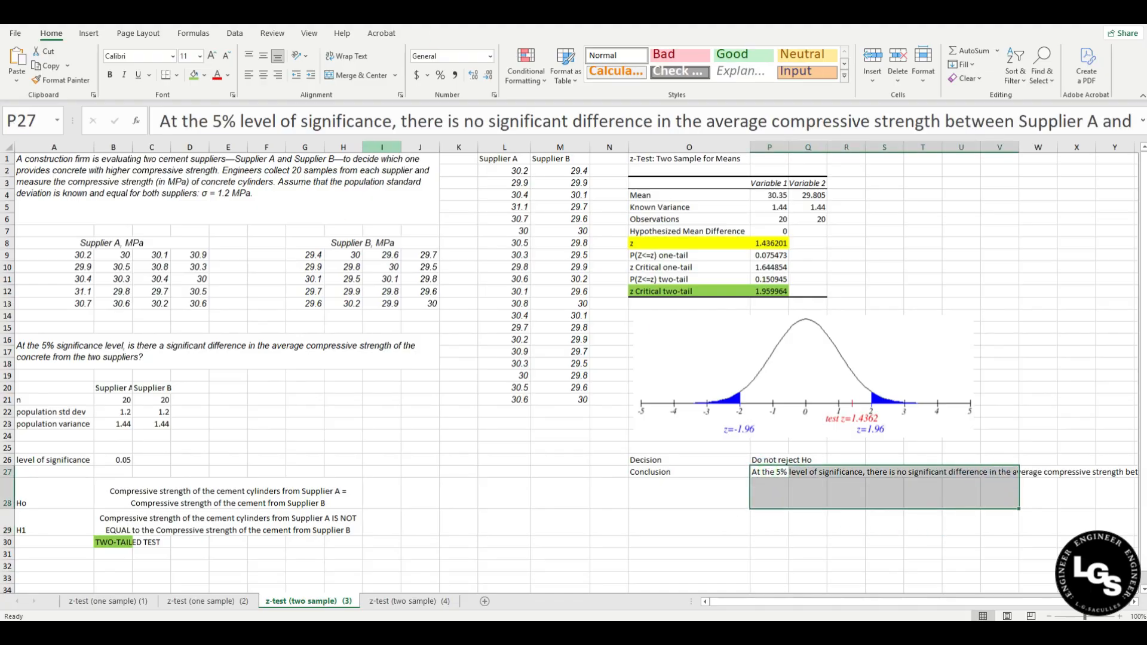
left_click(364, 75)
left_click(346, 55)
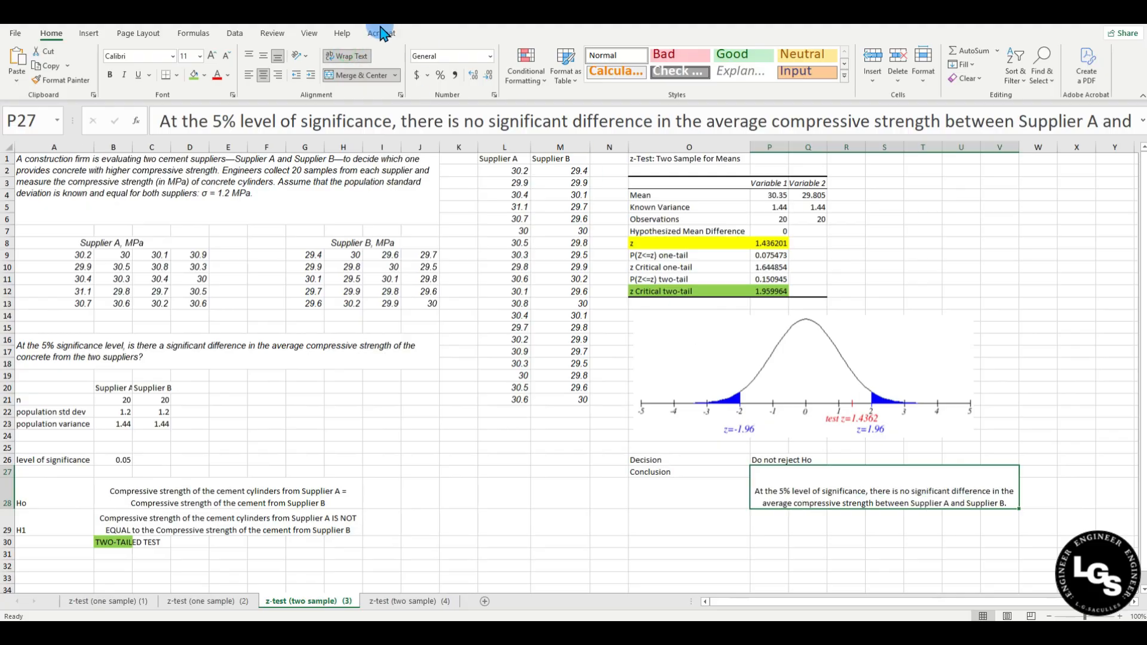
left_click(248, 55)
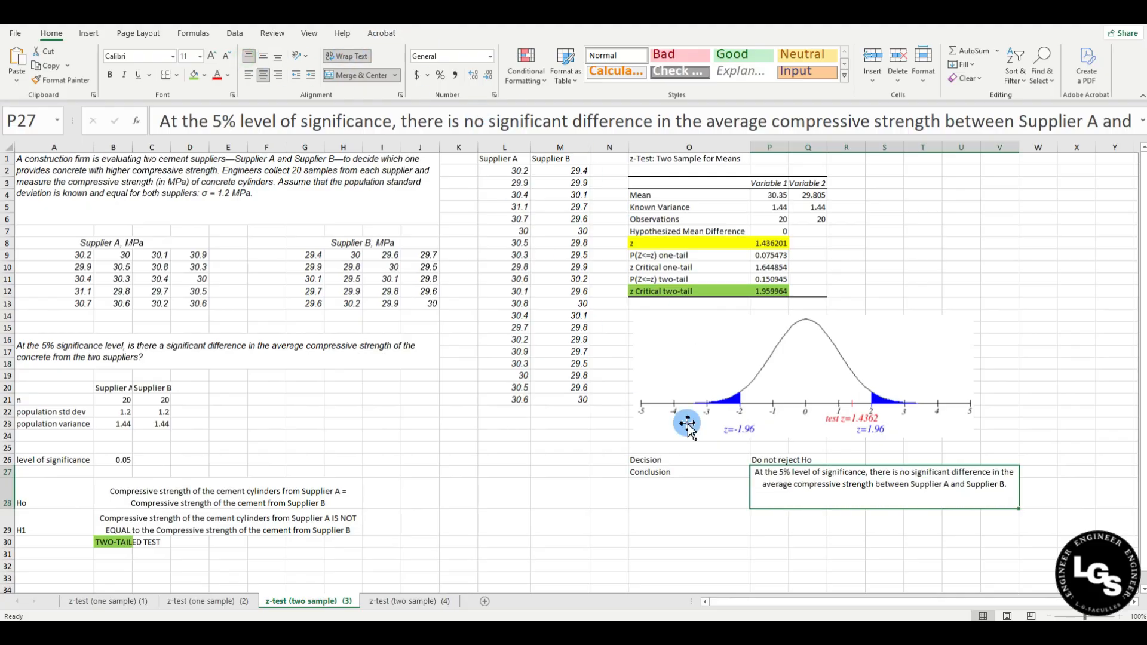
left_click(785, 543)
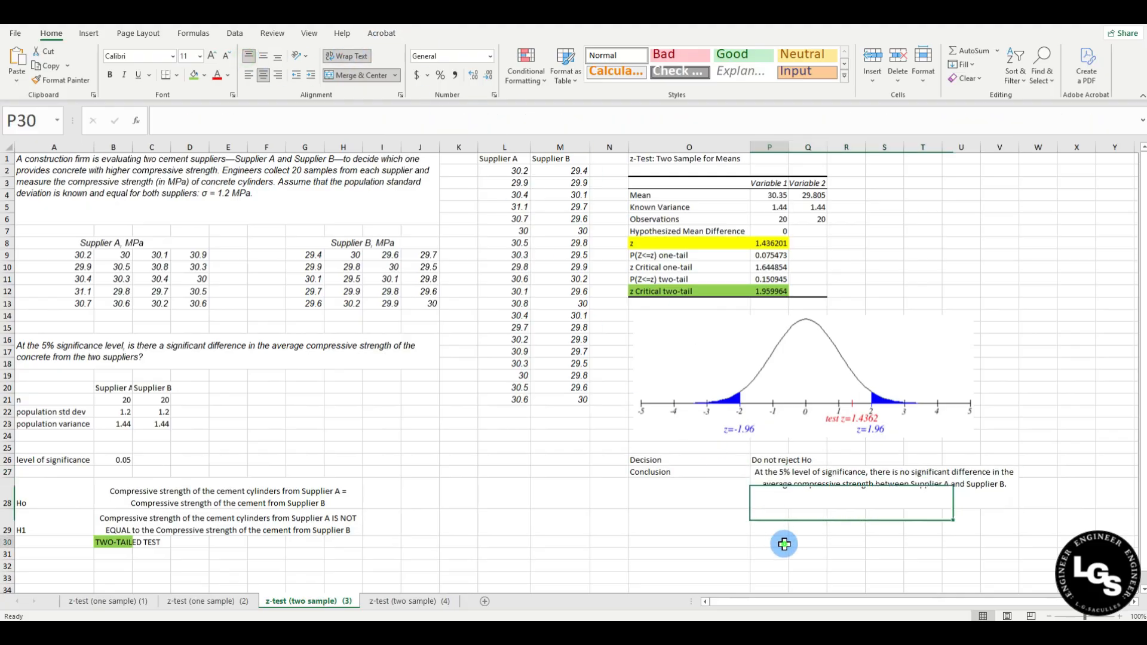
right_click(755, 483)
left_click(719, 493)
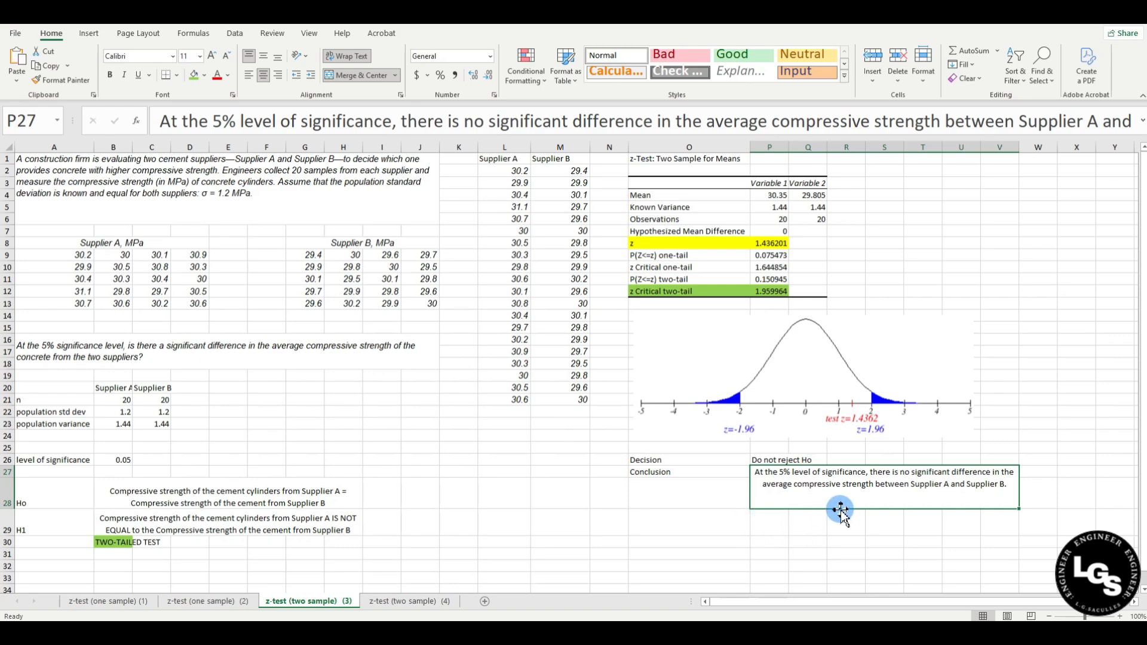
Select the P(Z<=z) two-tail row O11:P11 and open the fill colour palette.
left_click(110, 459)
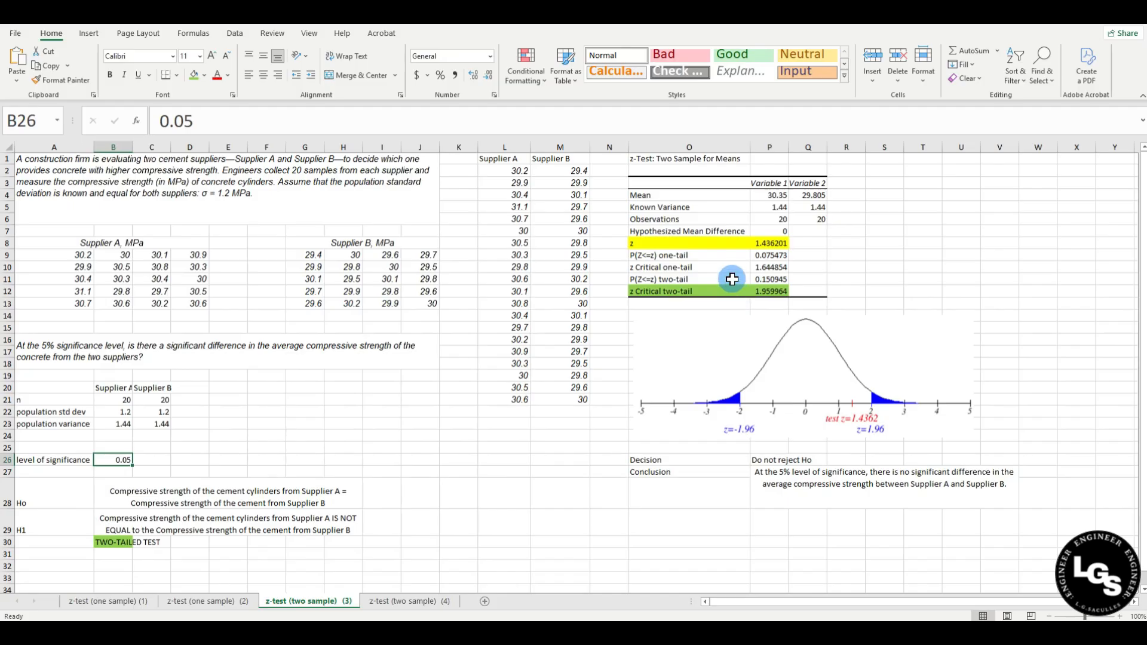
left_click_drag(708, 280, 767, 279)
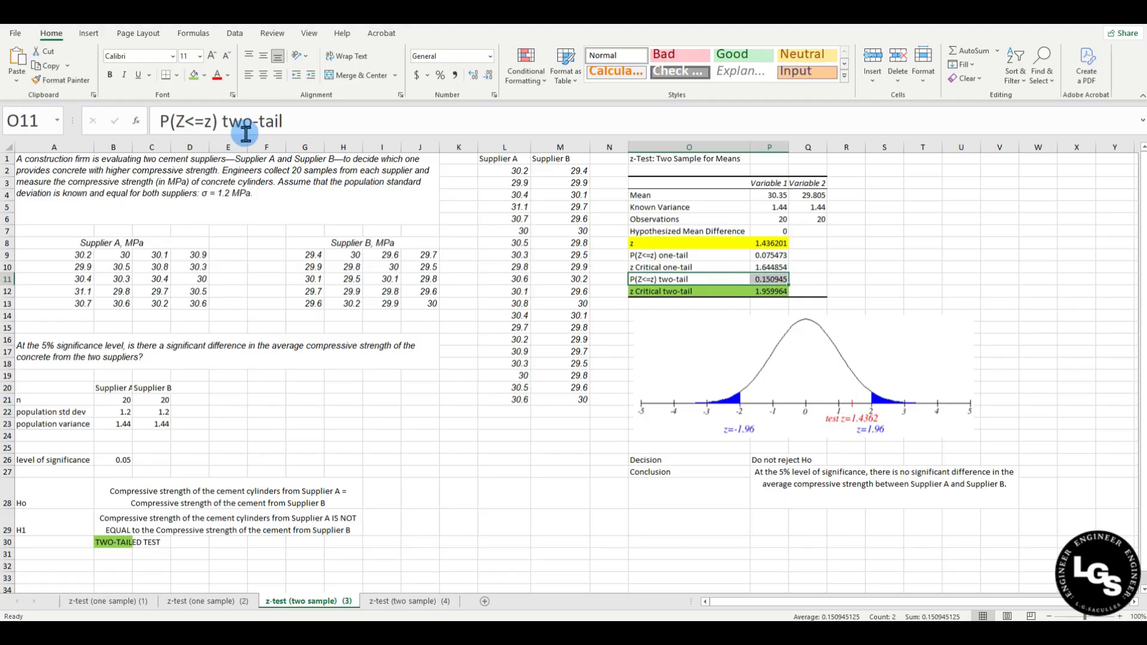
left_click(204, 75)
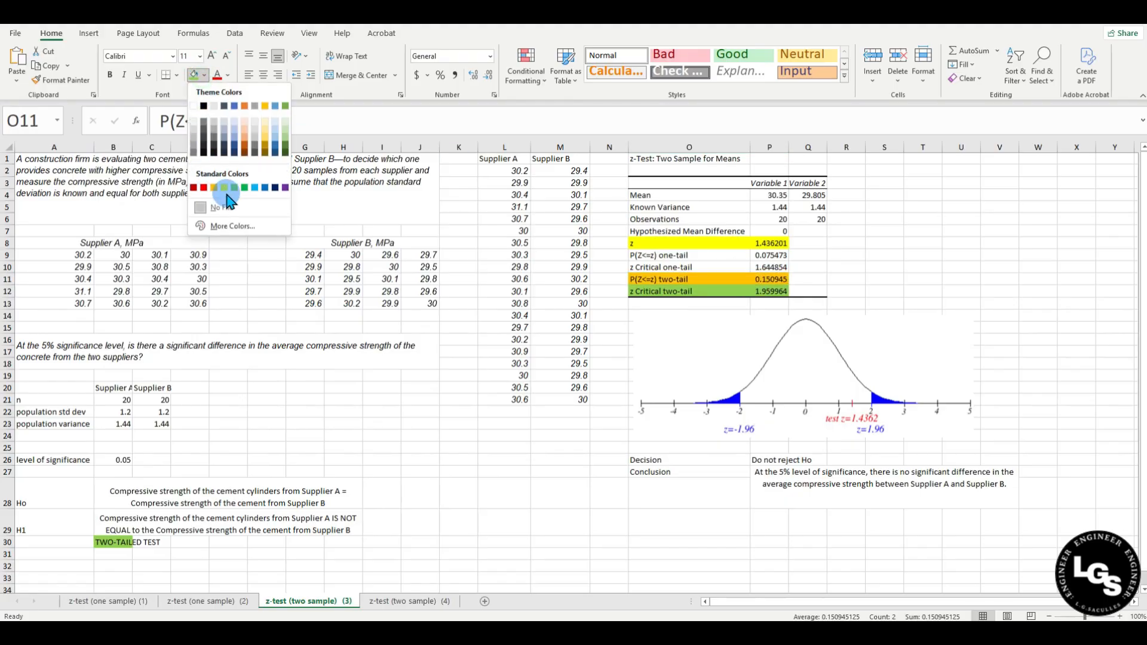
Fill O11:P11 yellow, then move to the z-test (two sample) (4) sheet.
left_click(224, 188)
left_click(924, 257)
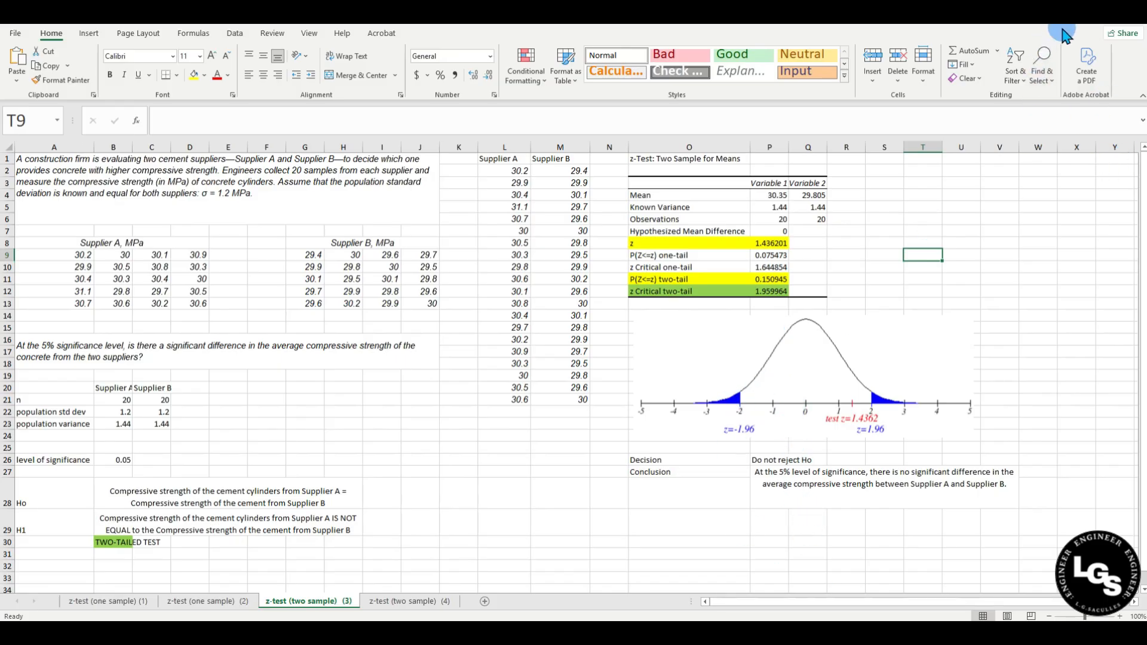
key("ctrl+Page_Down")
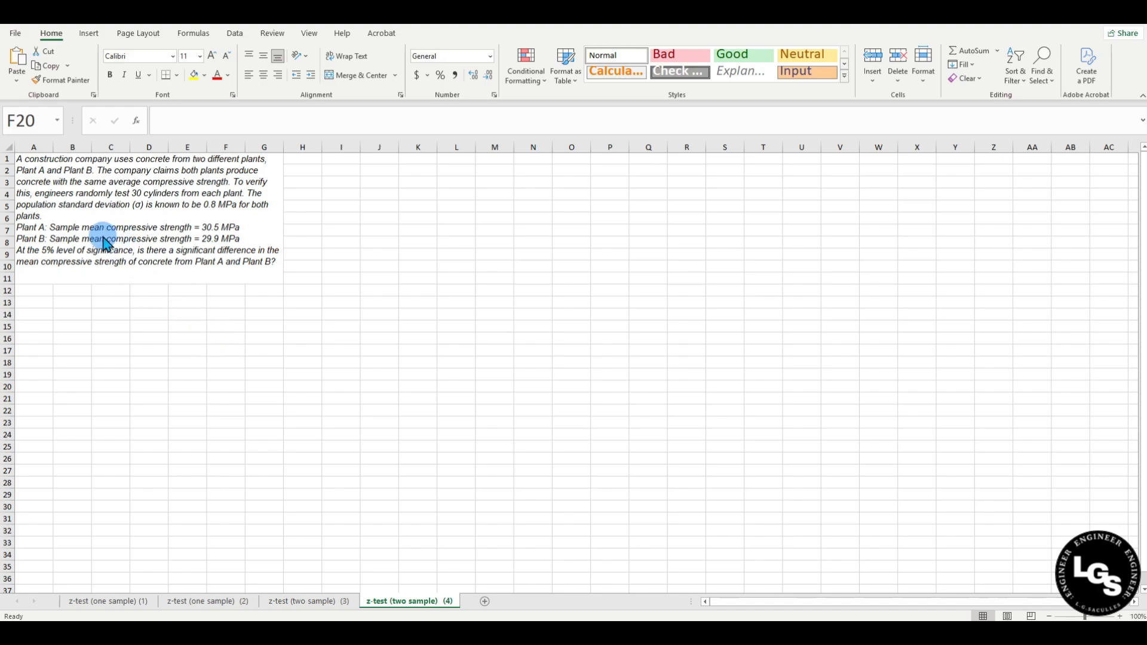
left_click(215, 245)
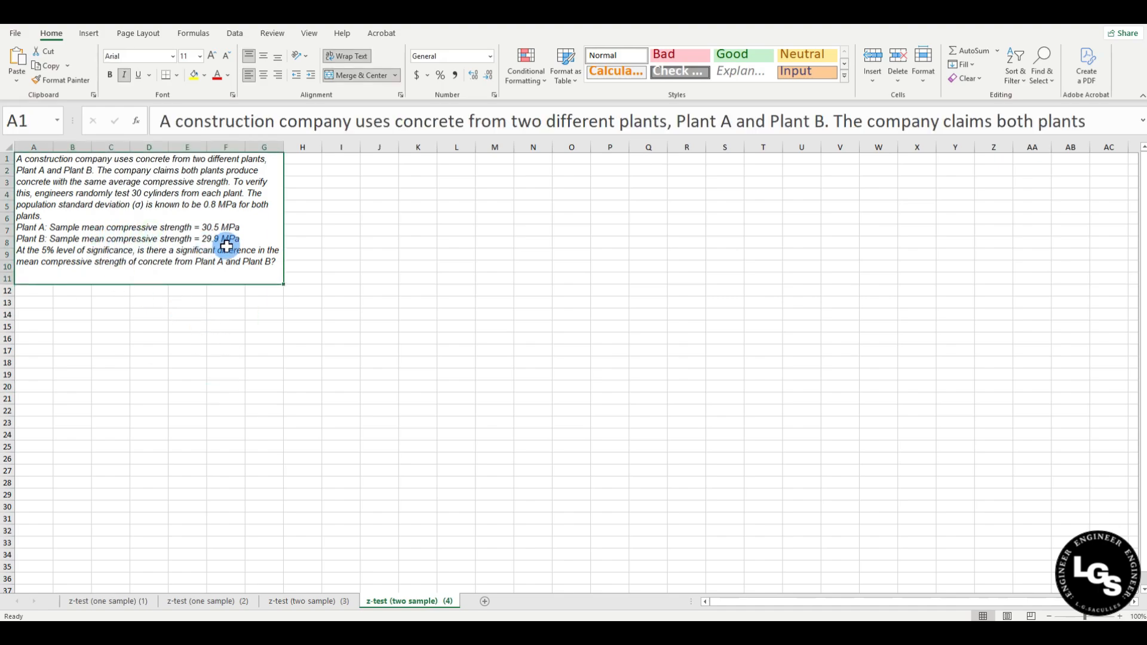
double_click(242, 225)
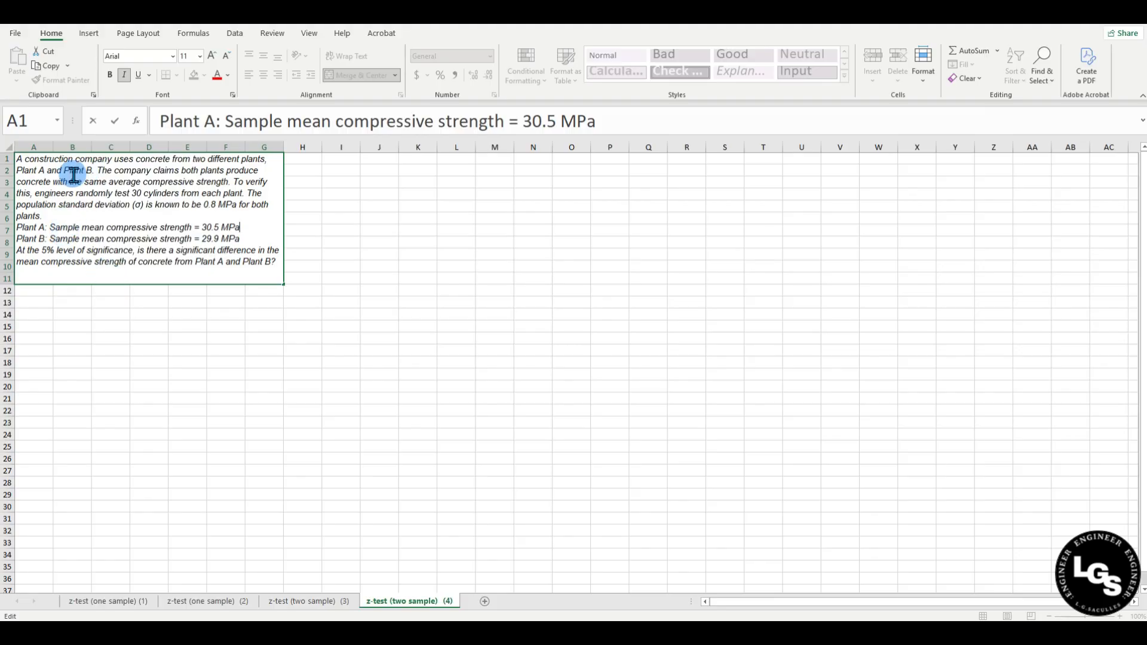
left_click(134, 316)
left_click(46, 304)
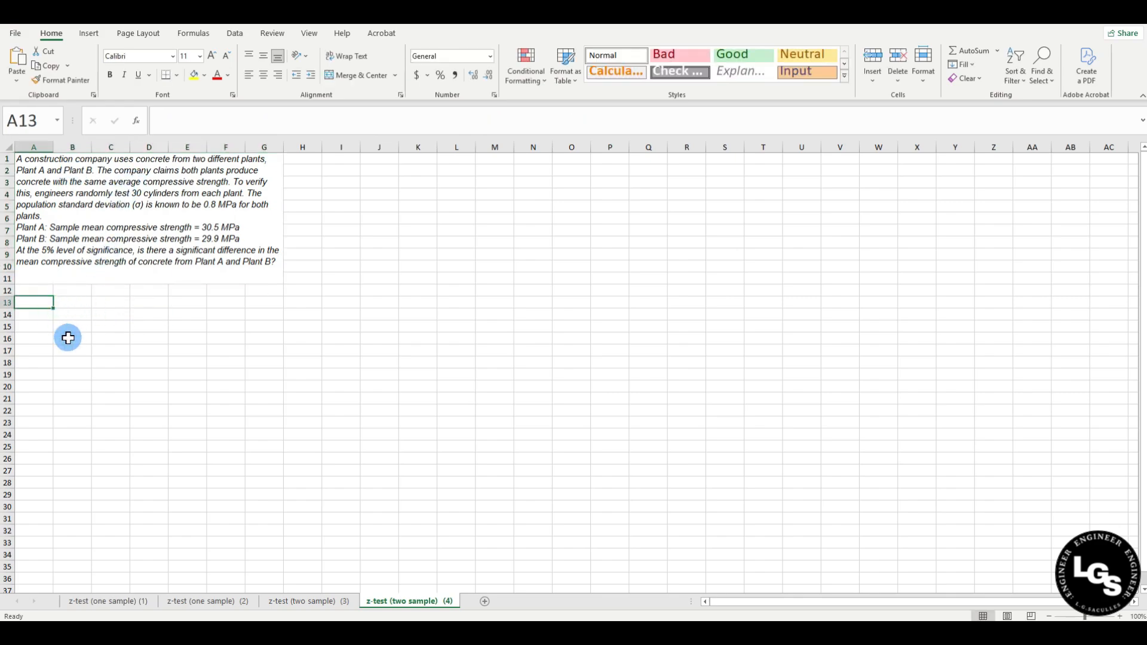
key("Right")
key("Down")
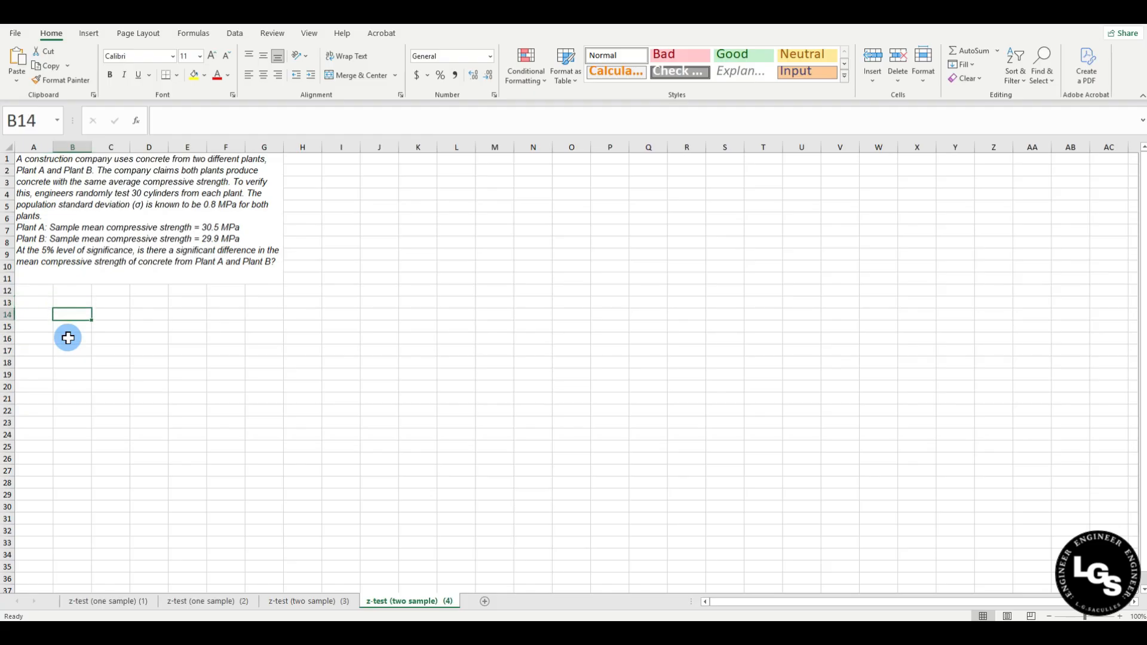
Add Plant A and Plant B headers and a sample size row n = 30 for each.
key("Up")
type("P")
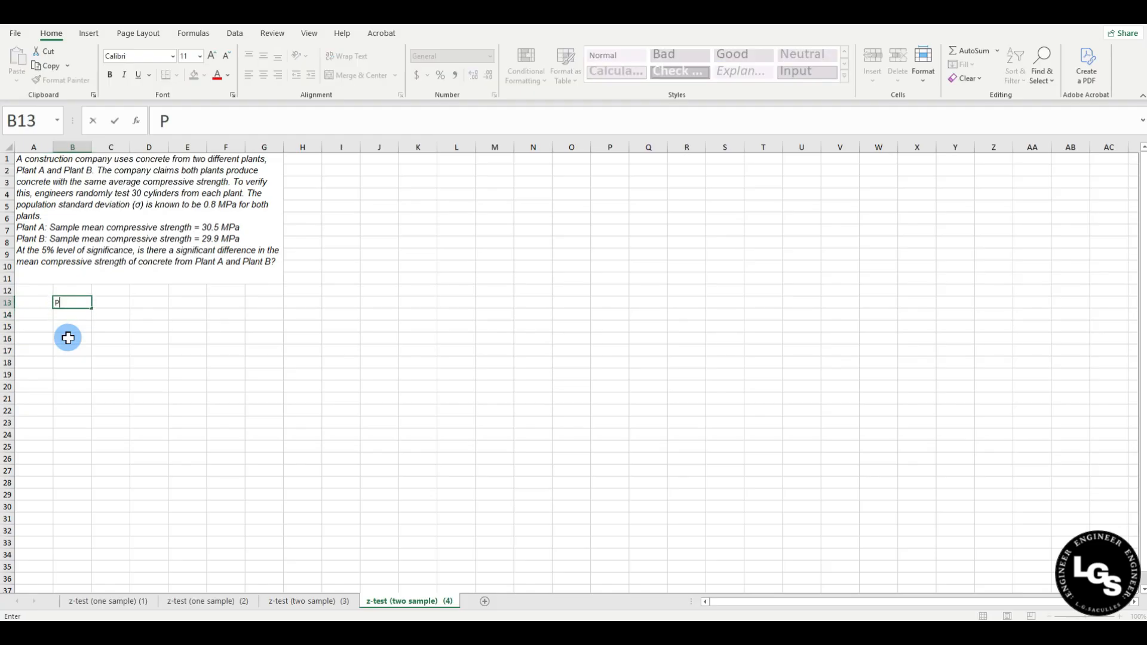
type("lant A")
key("Tab")
type("Plant B")
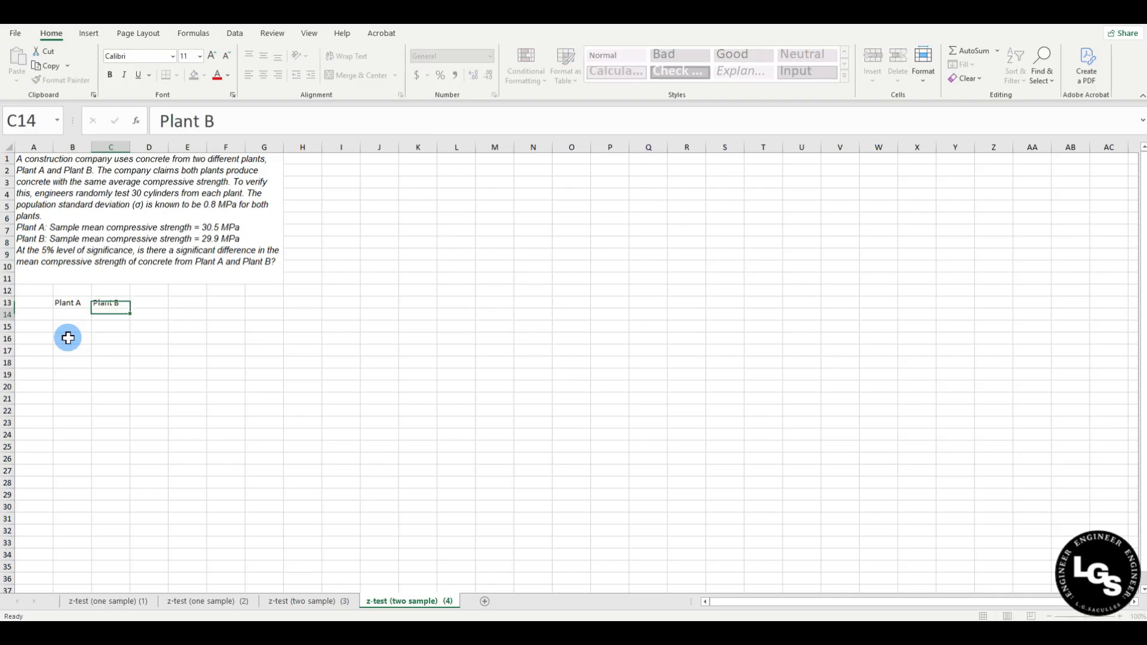
key("Down")
left_click(38, 312)
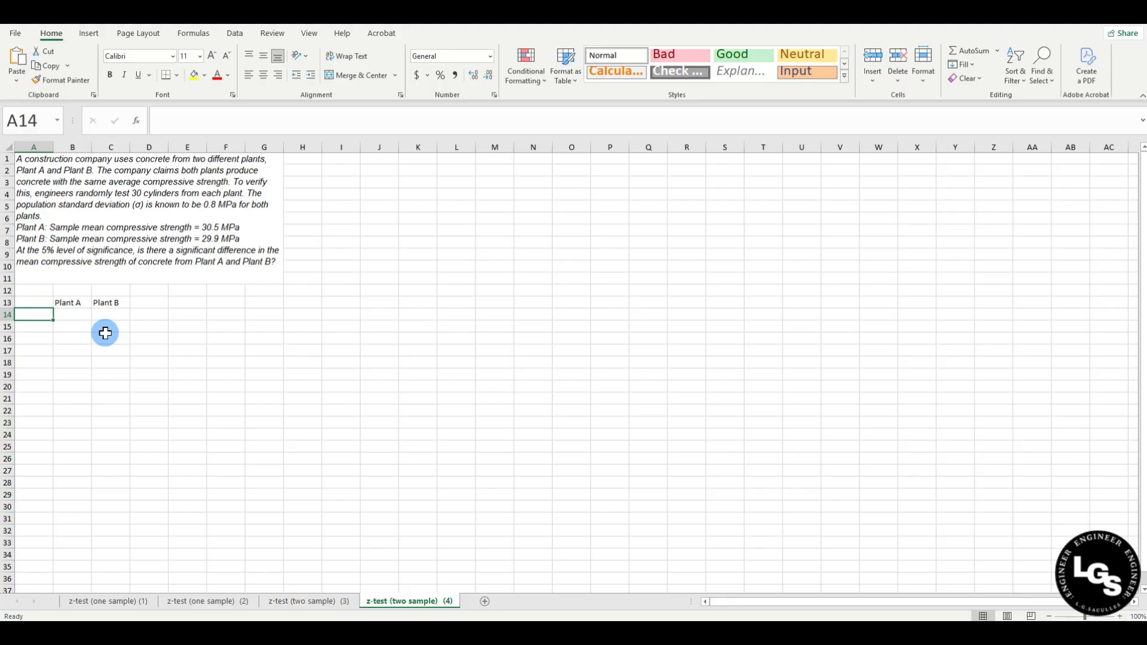
type("n")
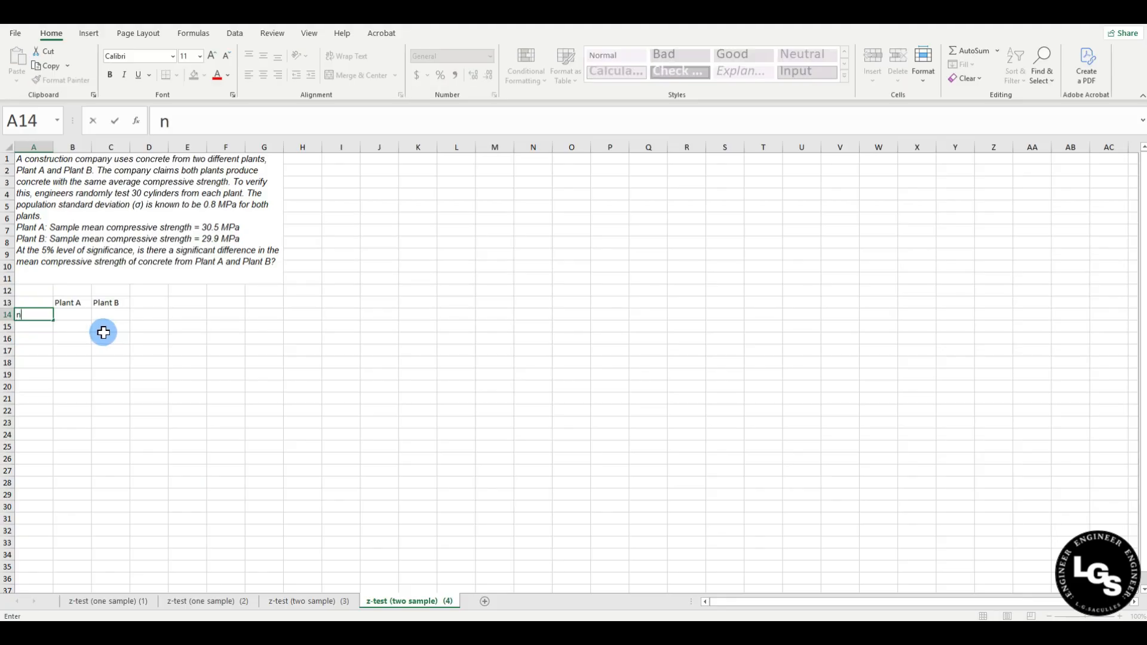
key("Tab")
type("30")
left_click(104, 330)
key("Up")
type("30")
key("Return")
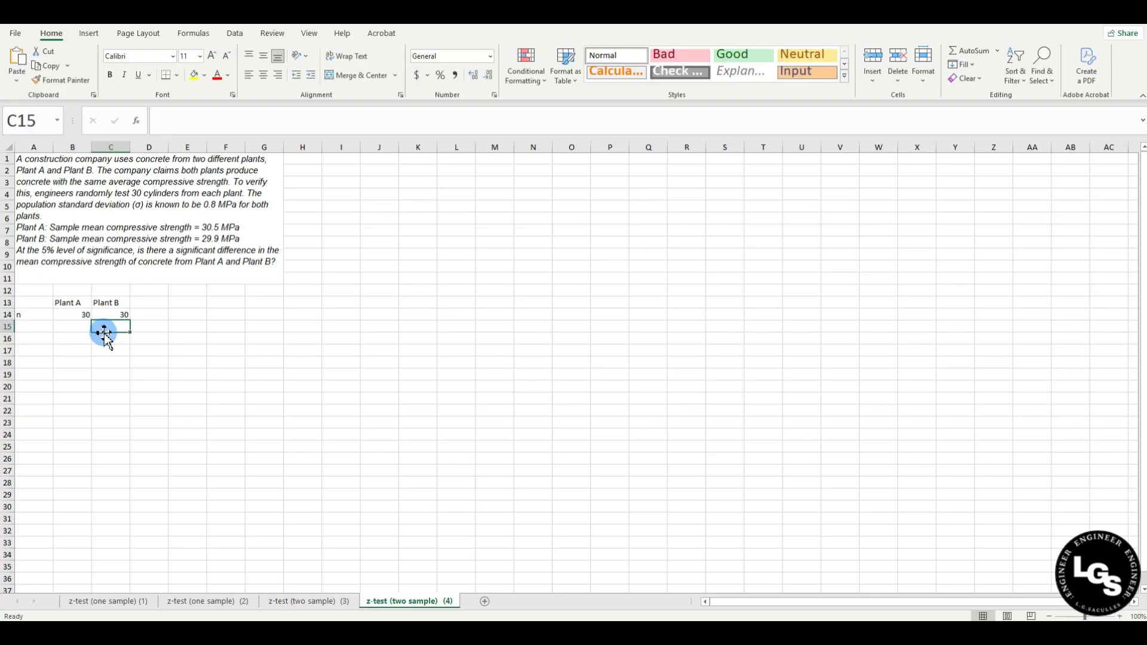
Add a population std. dev row with 0.8 for both plants and widen column A.
left_click(36, 325)
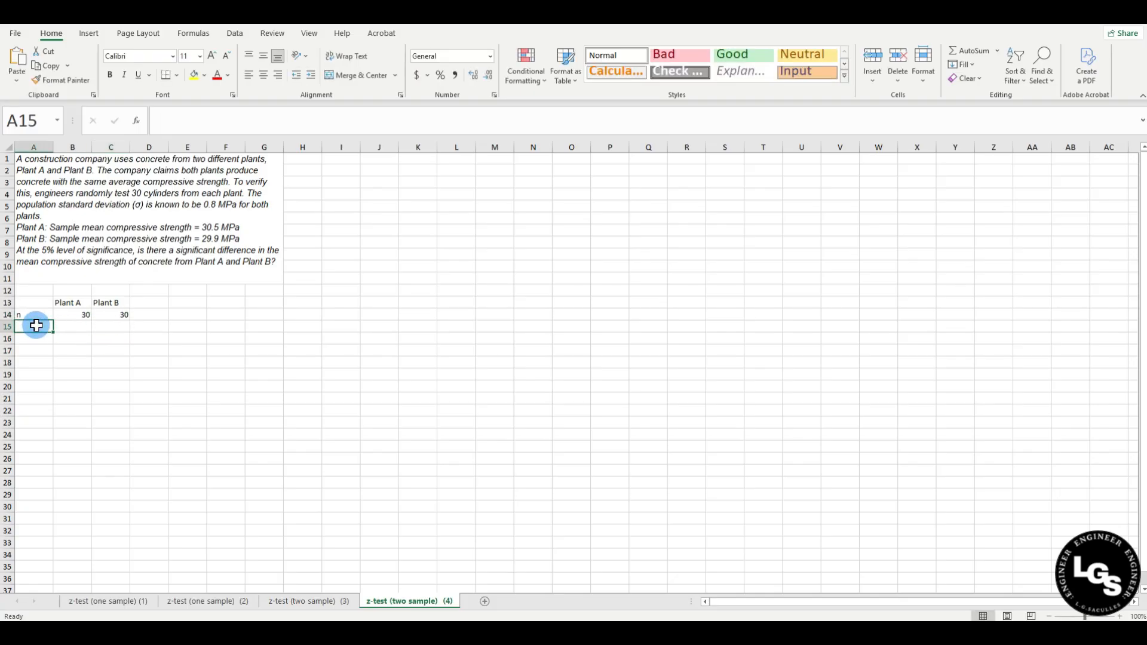
type("population std. dev")
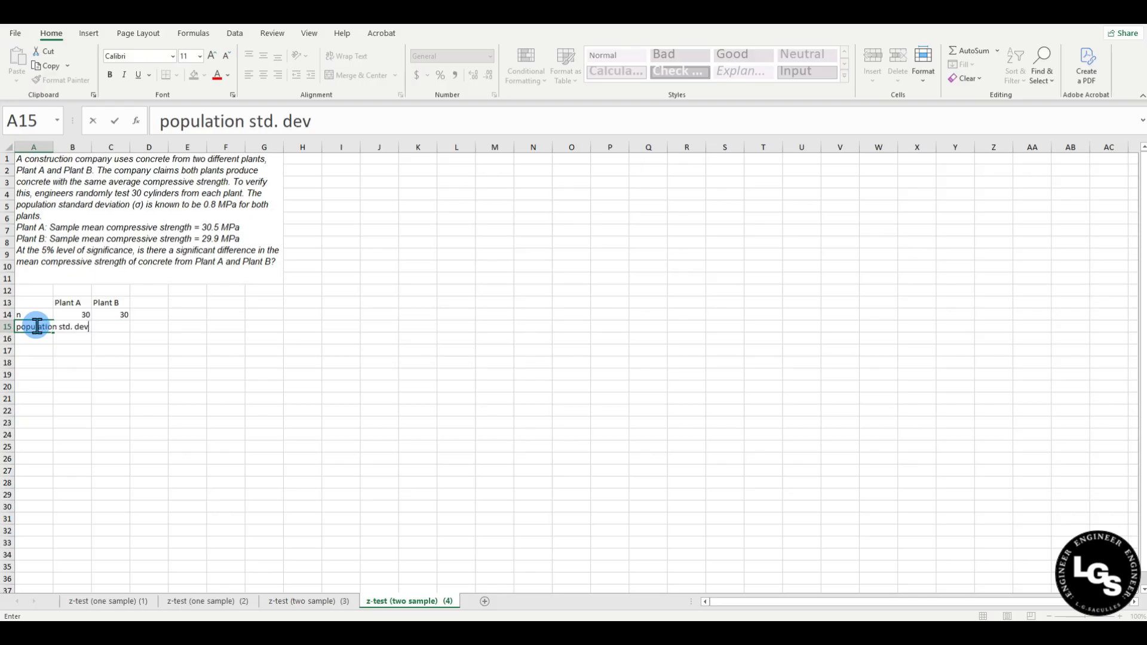
key("ctrl+Return")
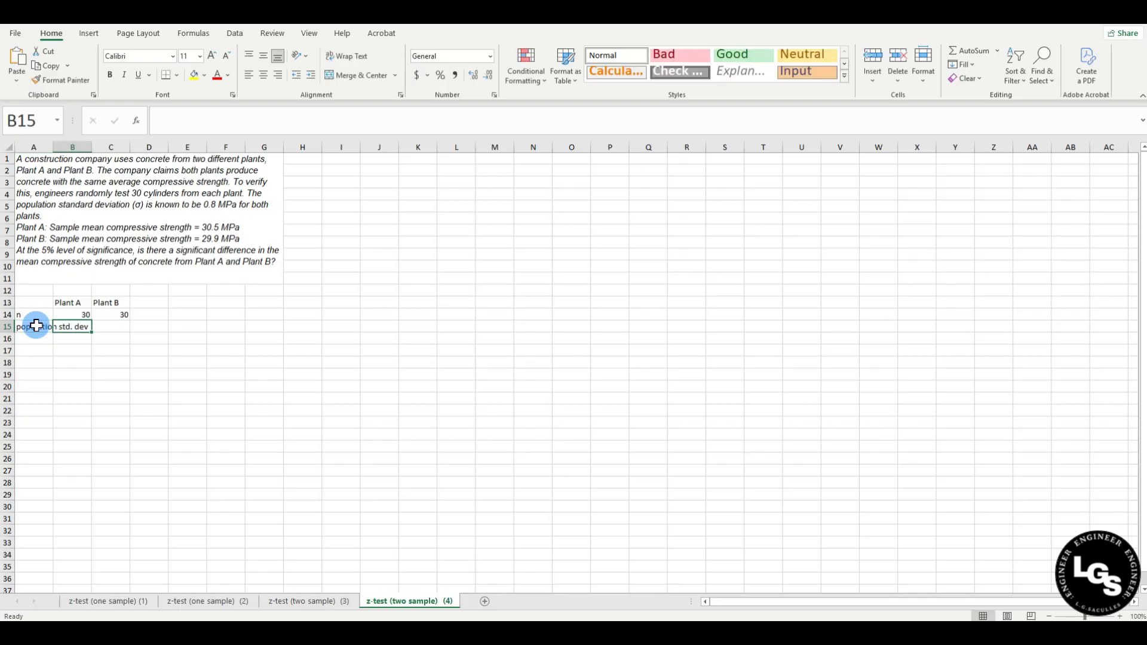
type("0.8")
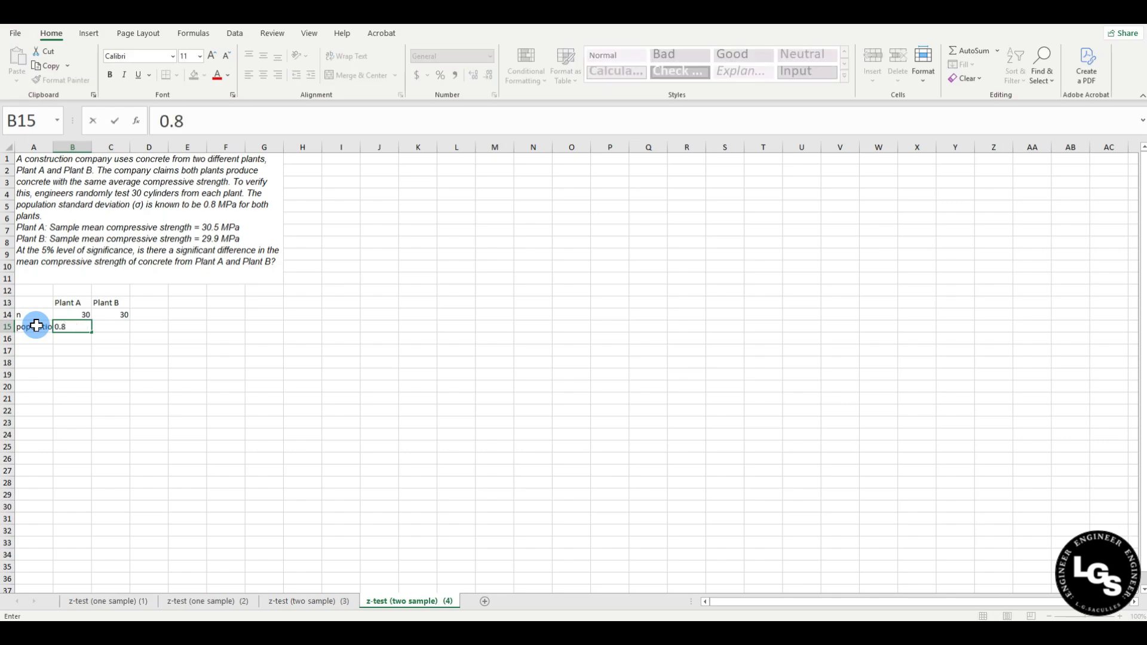
key("Right")
type("0.8")
key("Return")
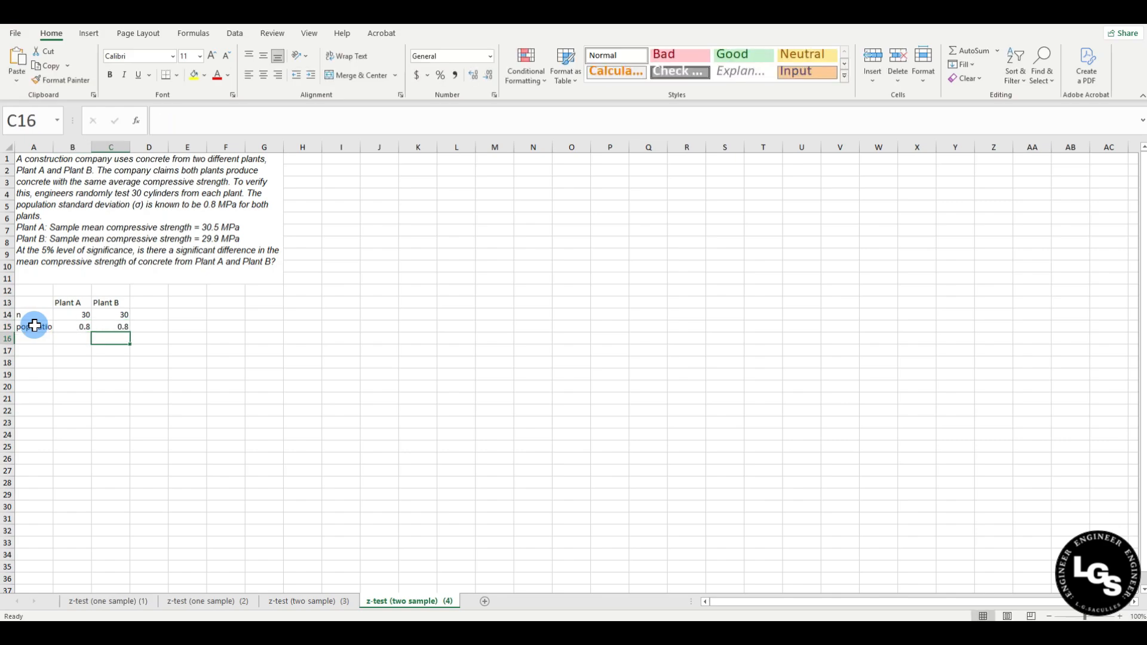
left_click(34, 325)
left_click_drag(53, 147, 92, 147)
Add a population variance row using =B15^2 and =C15^2, giving 0.64 each.
left_click(40, 340)
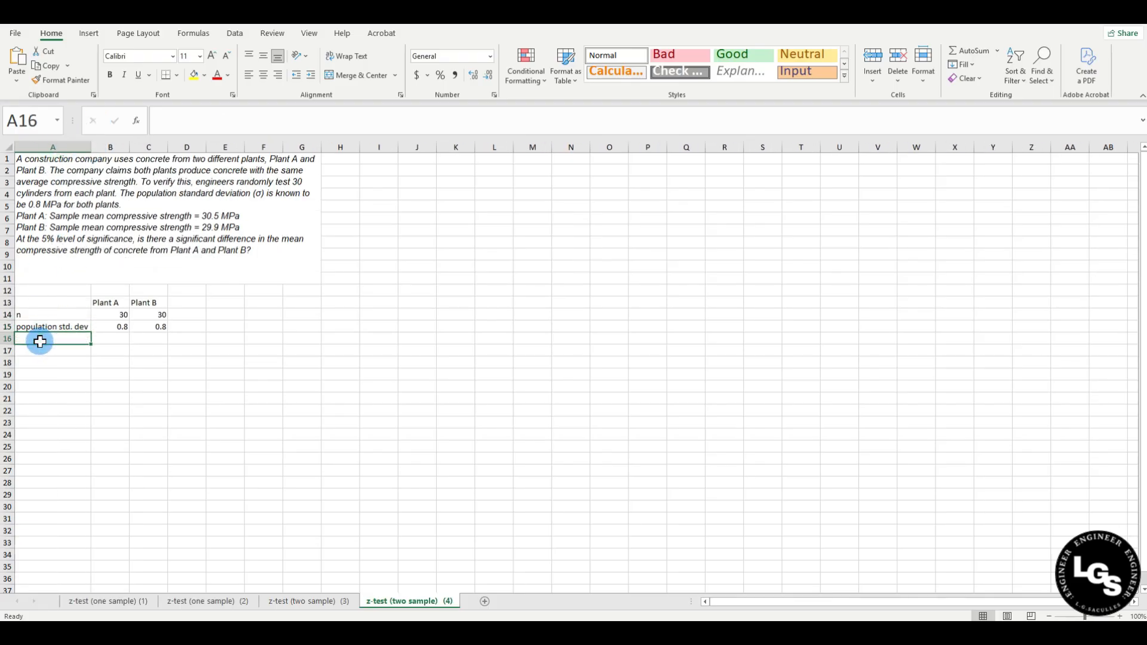
type("popul")
type("ation variance")
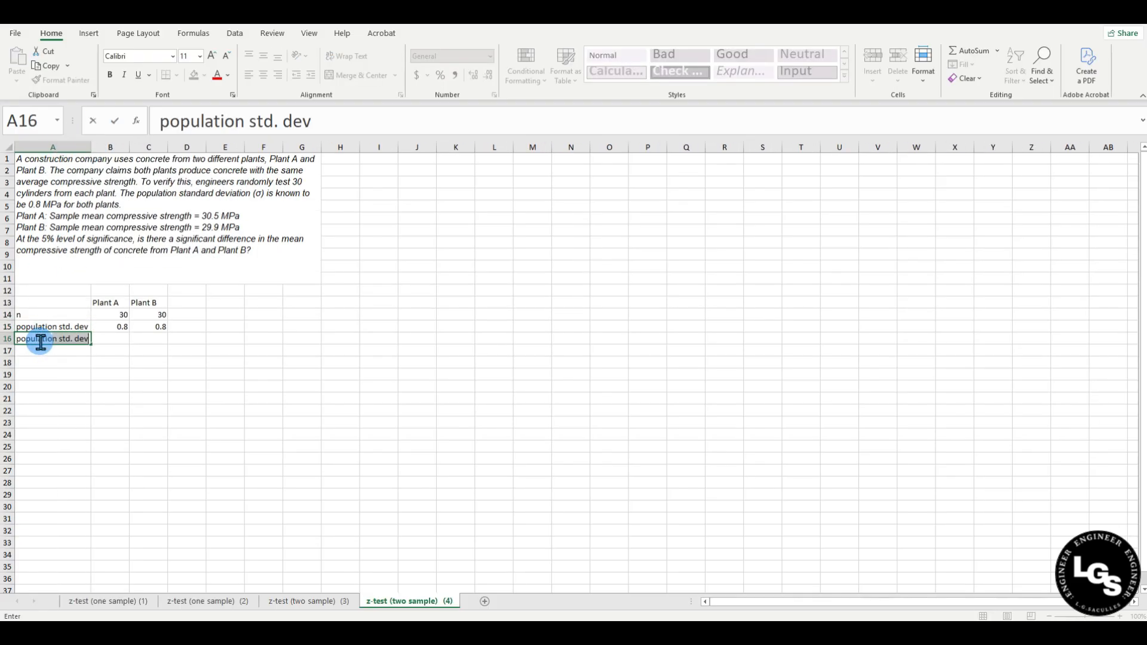
key("Return")
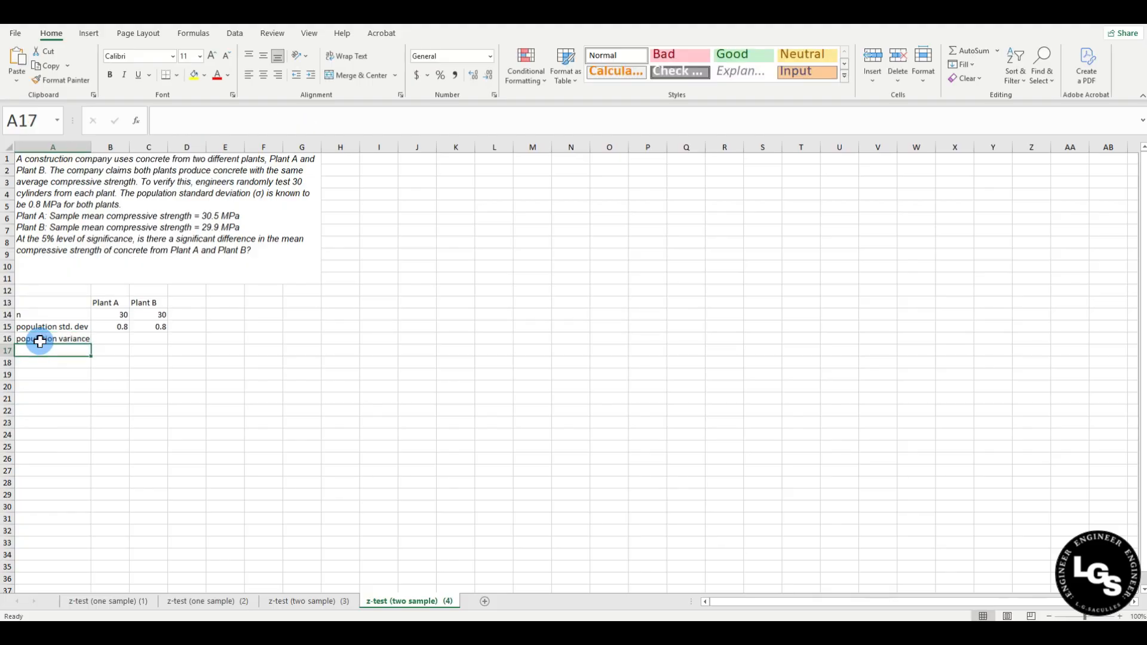
left_click(113, 340)
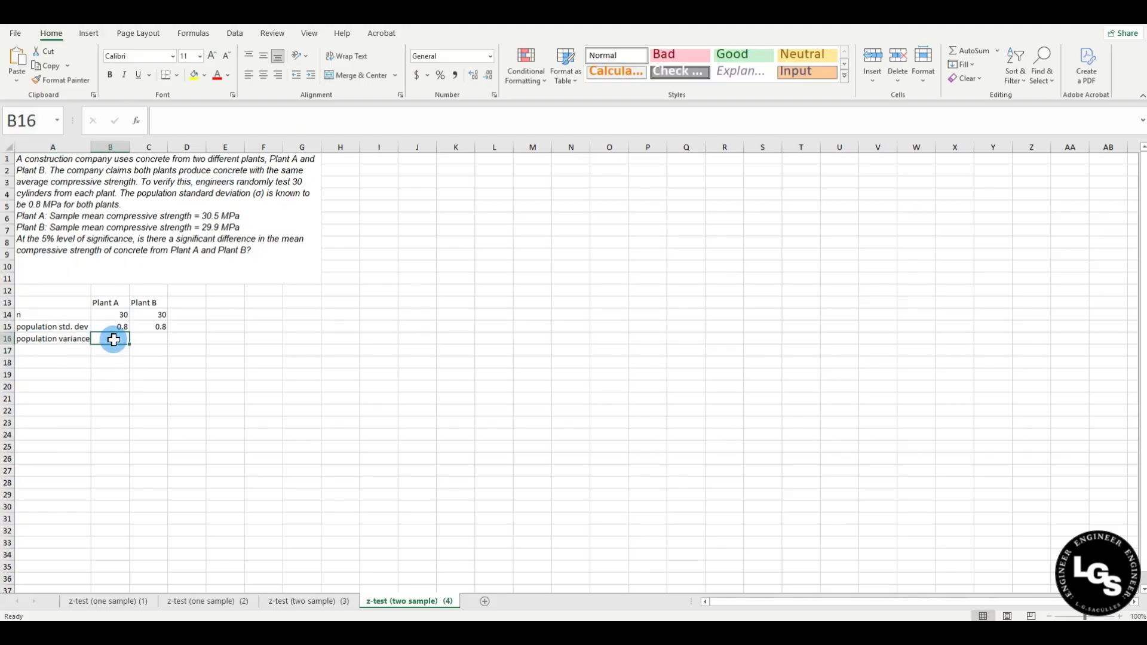
type("=")
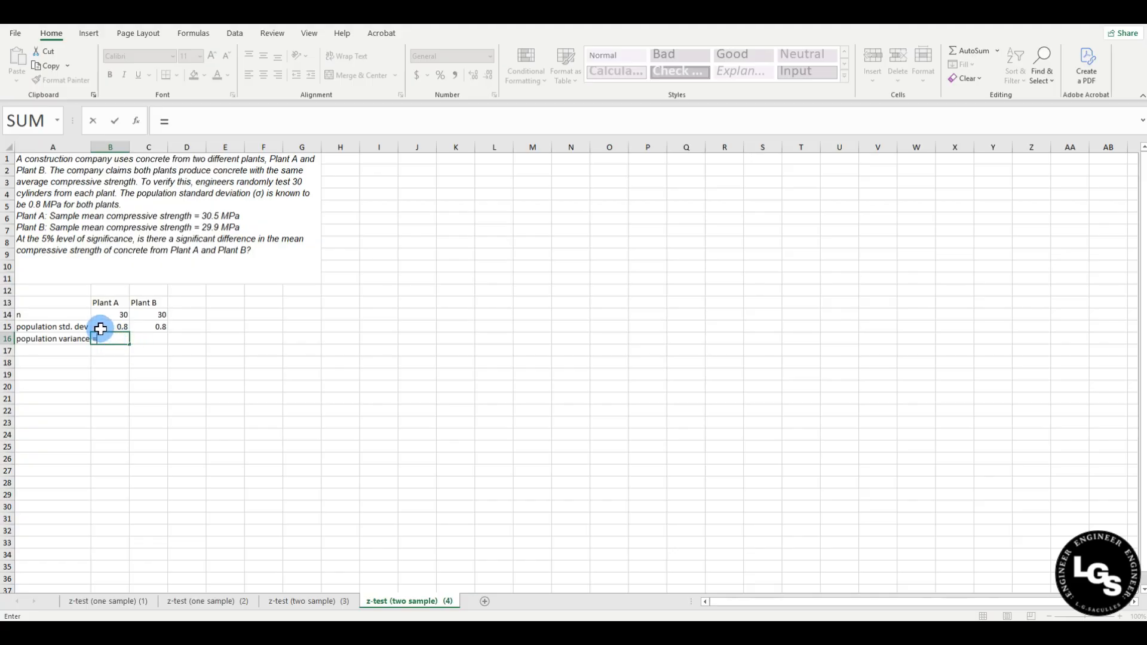
left_click(100, 328)
type("^2")
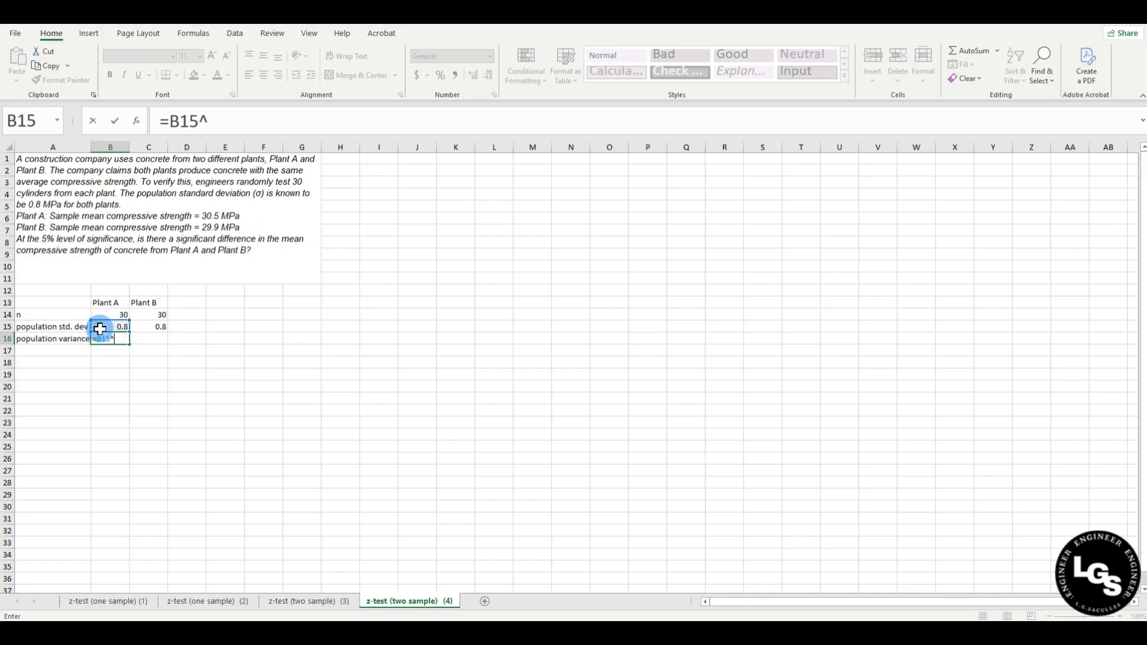
key("Return")
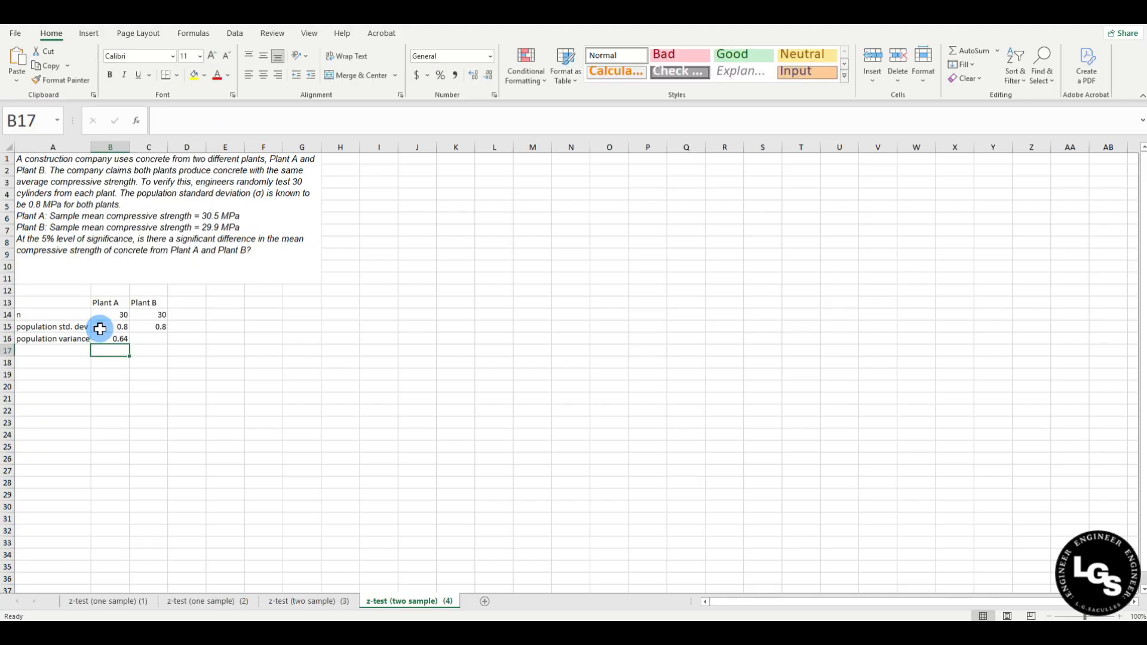
left_click(147, 339)
type("=")
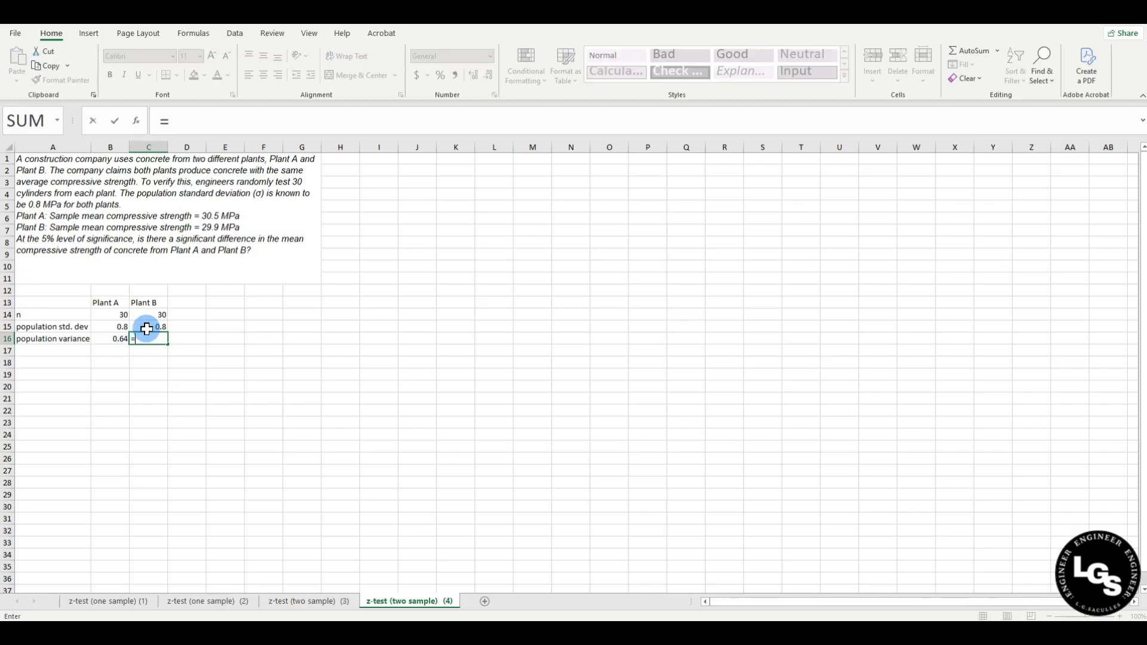
left_click(147, 328)
type("^2")
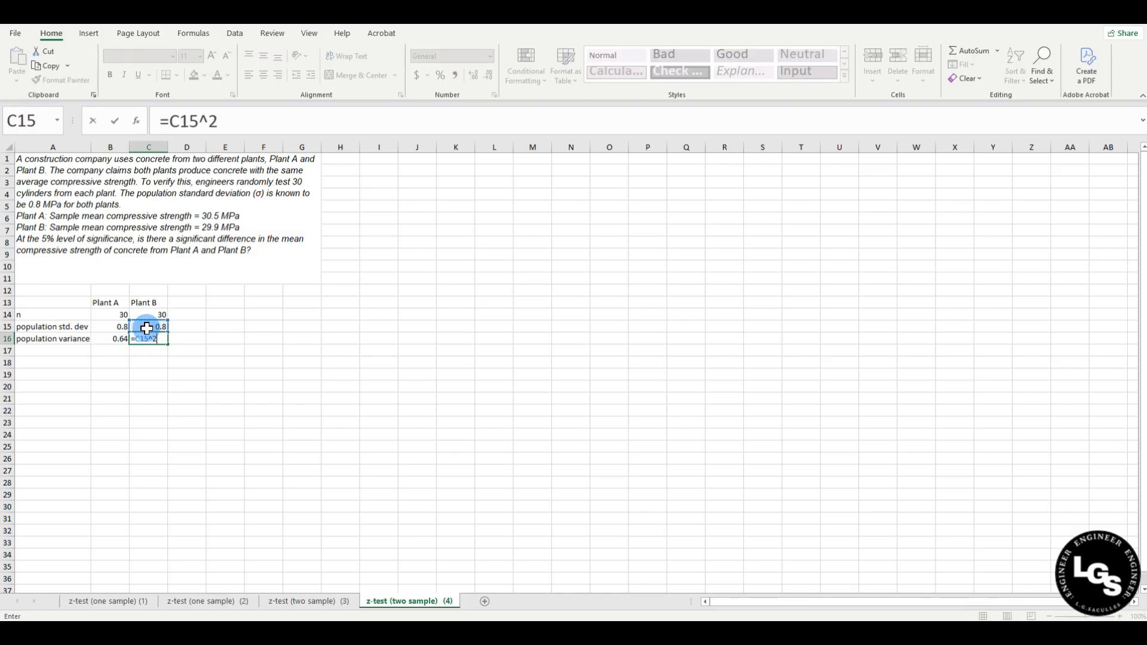
key("Return")
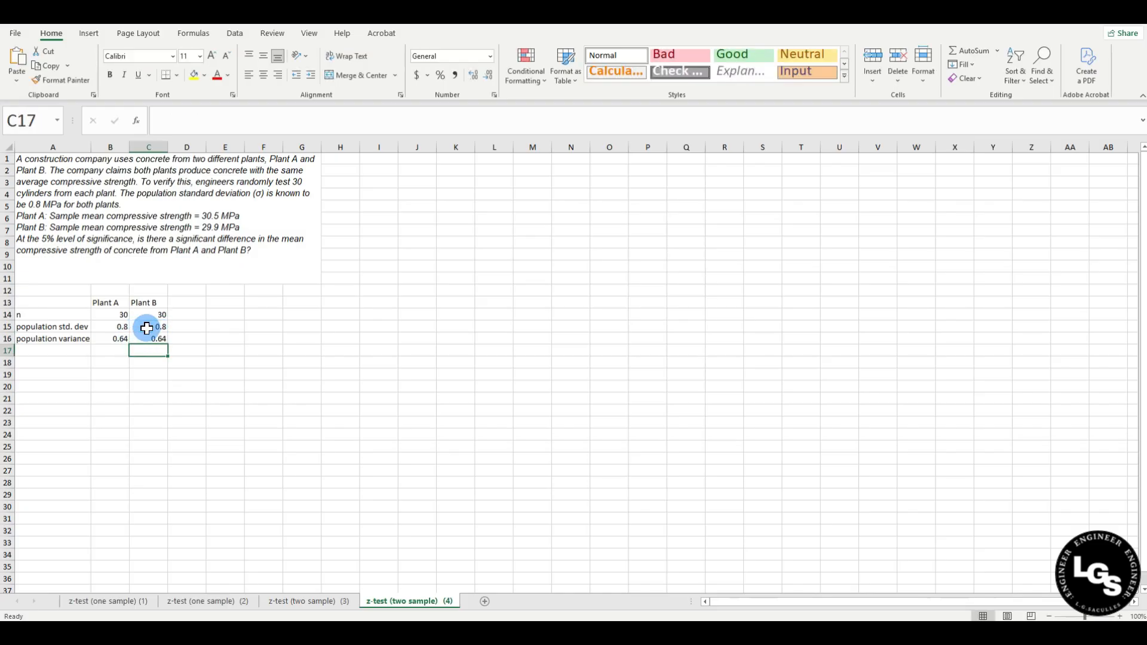
left_click(165, 407)
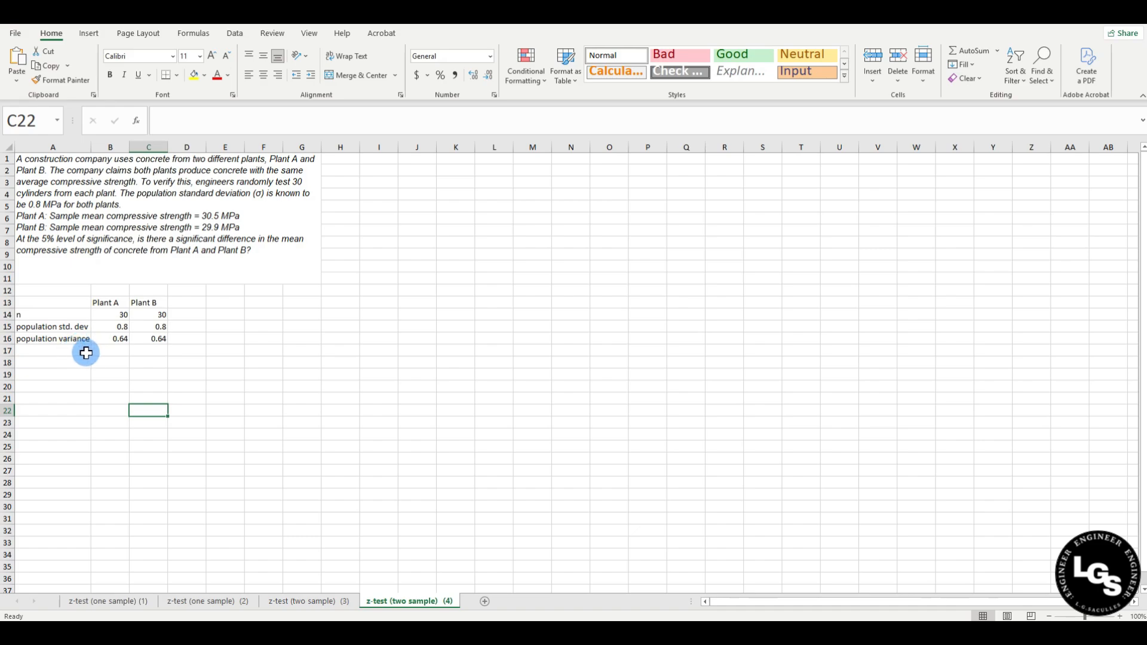
Add a 'sample mean' row with 30.5 for Plant A and 29.9 for Plant B.
left_click(66, 352)
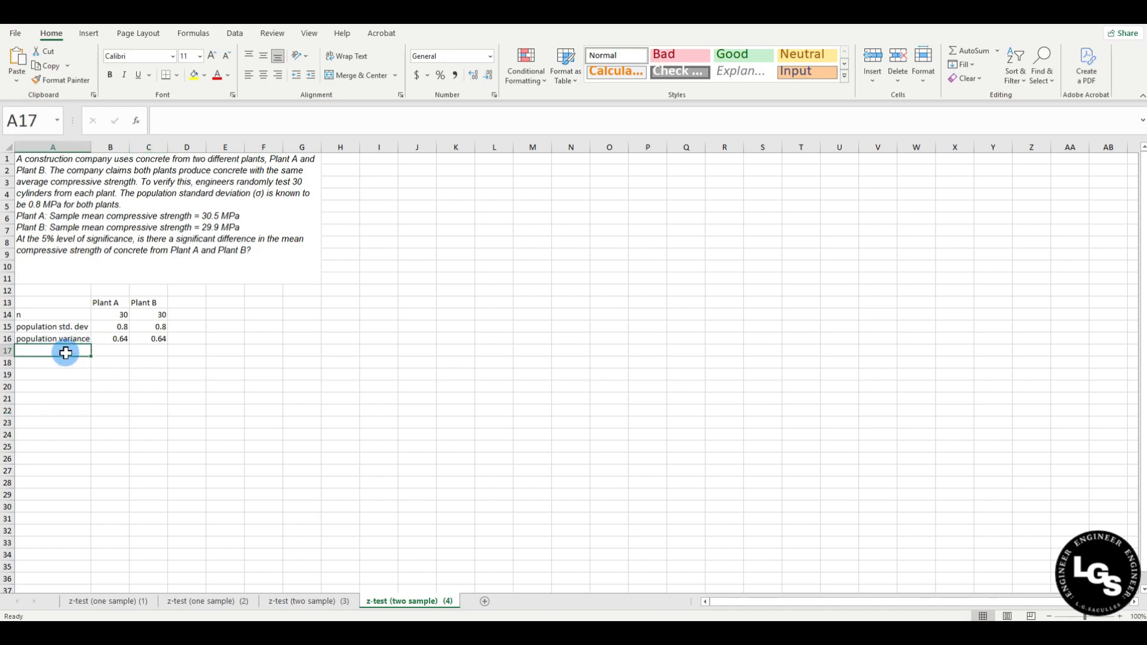
type("sample mean")
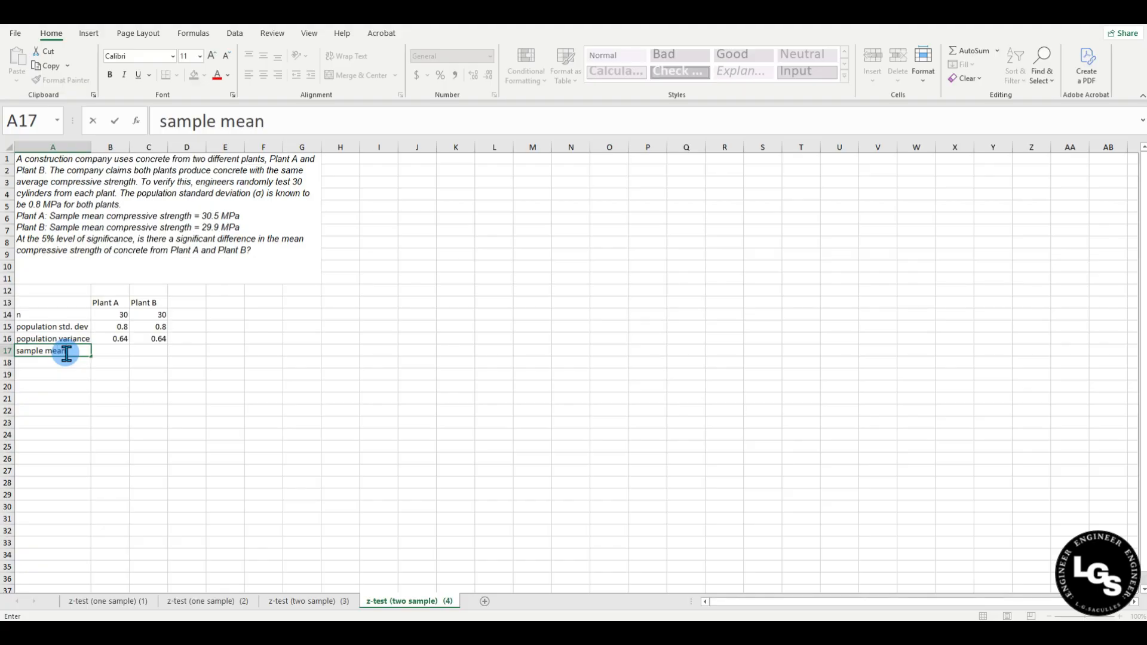
key("Tab")
type("3")
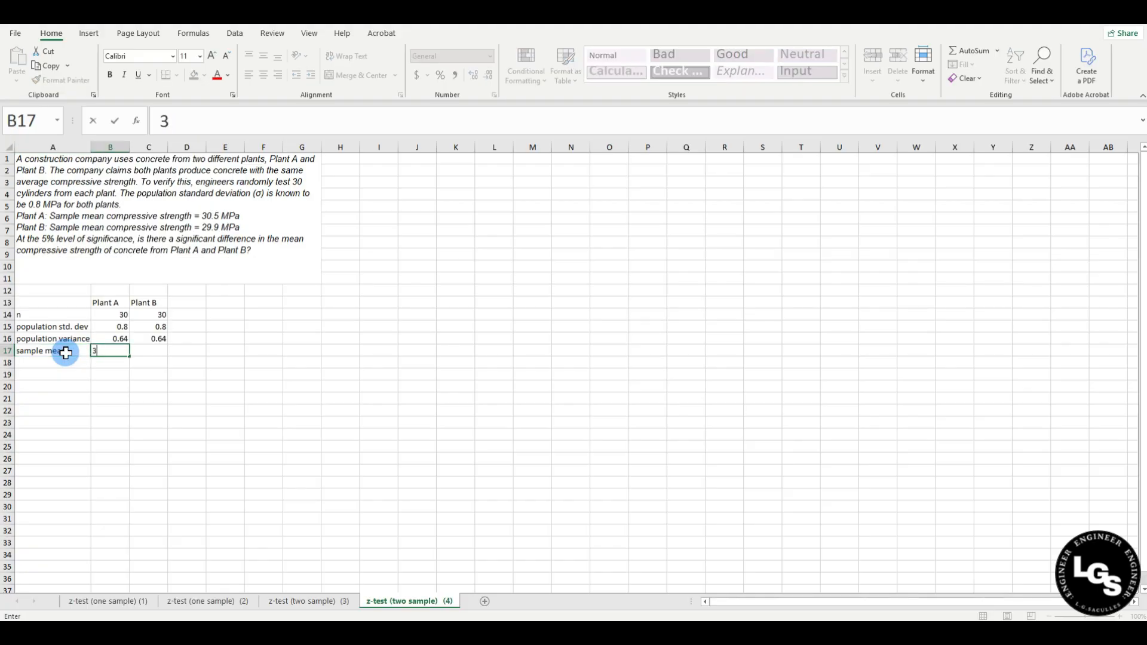
type("0.5")
key("Tab")
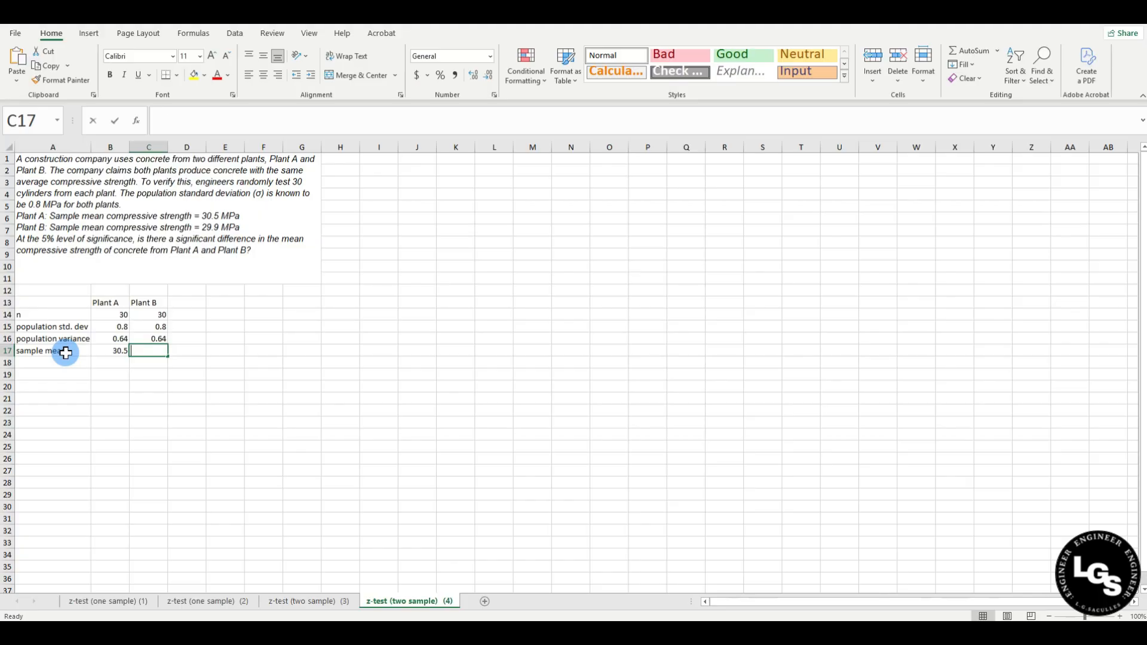
type("29.9")
key("Return")
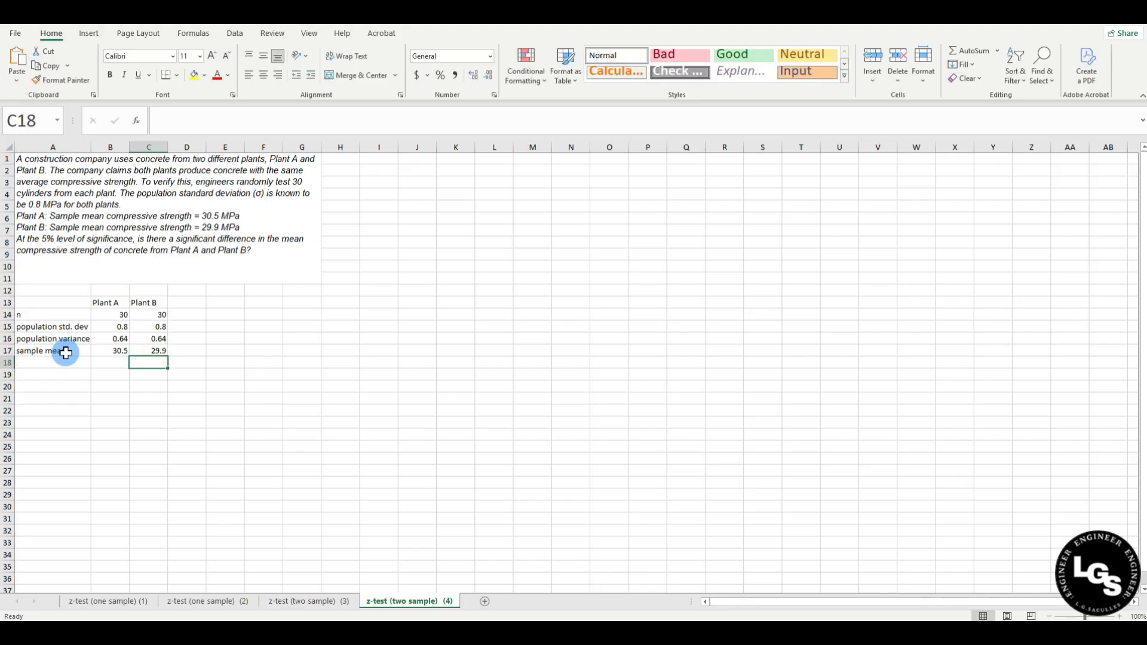
Add a 'level of significance' label in A19 with 0.05 beside it.
left_click(47, 374)
type("le")
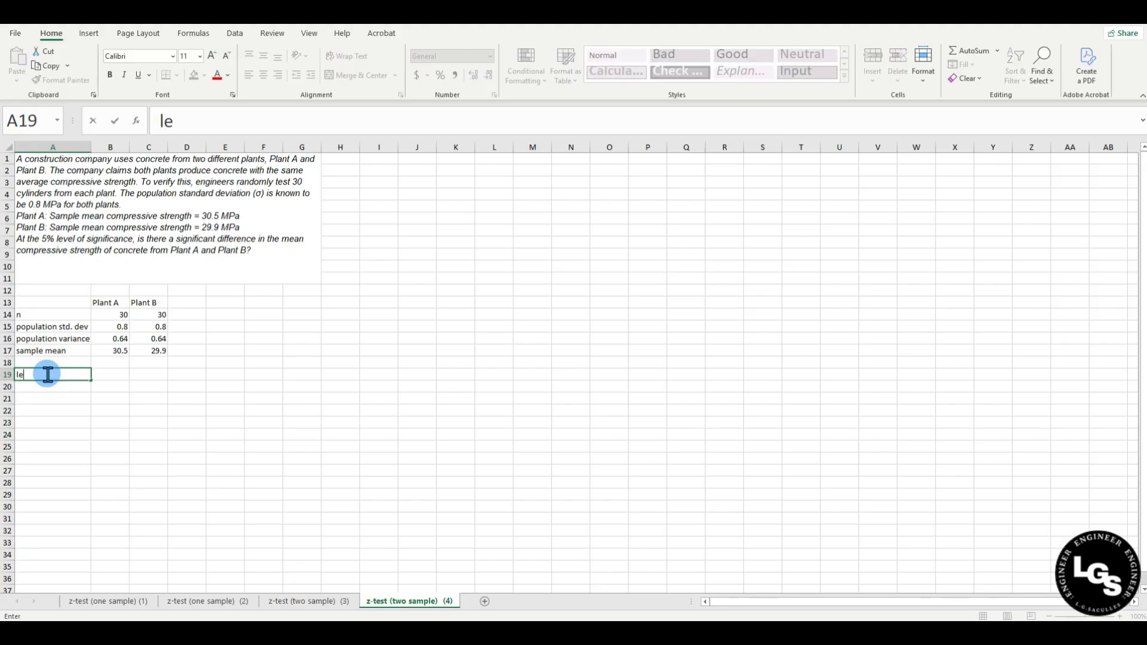
type("vel of significance")
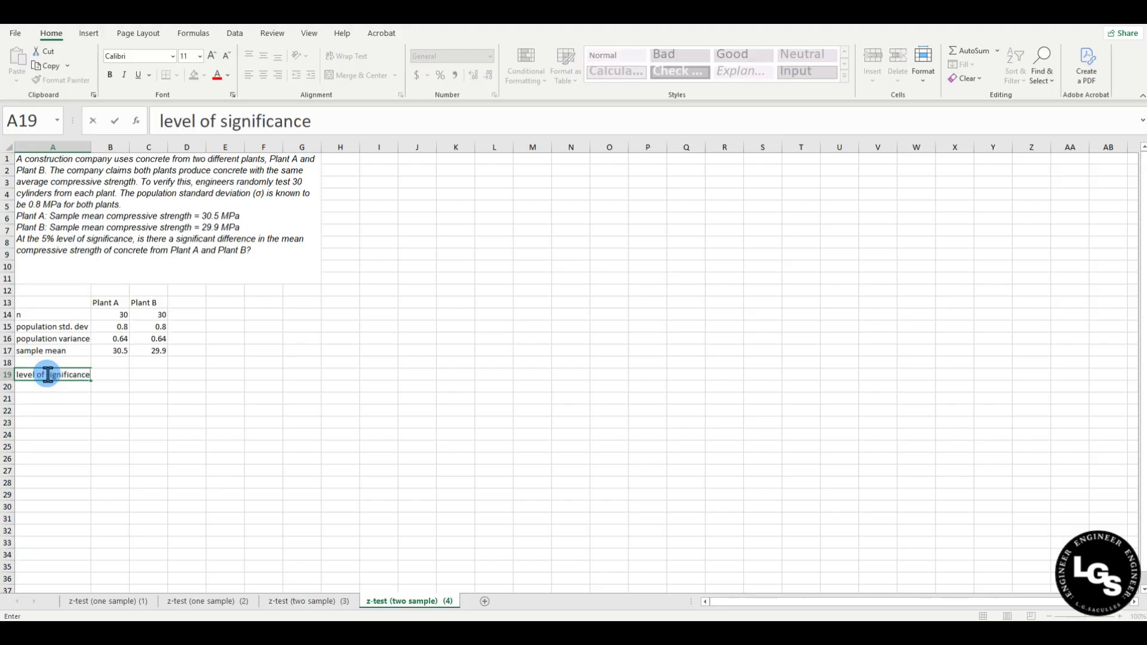
key("Tab")
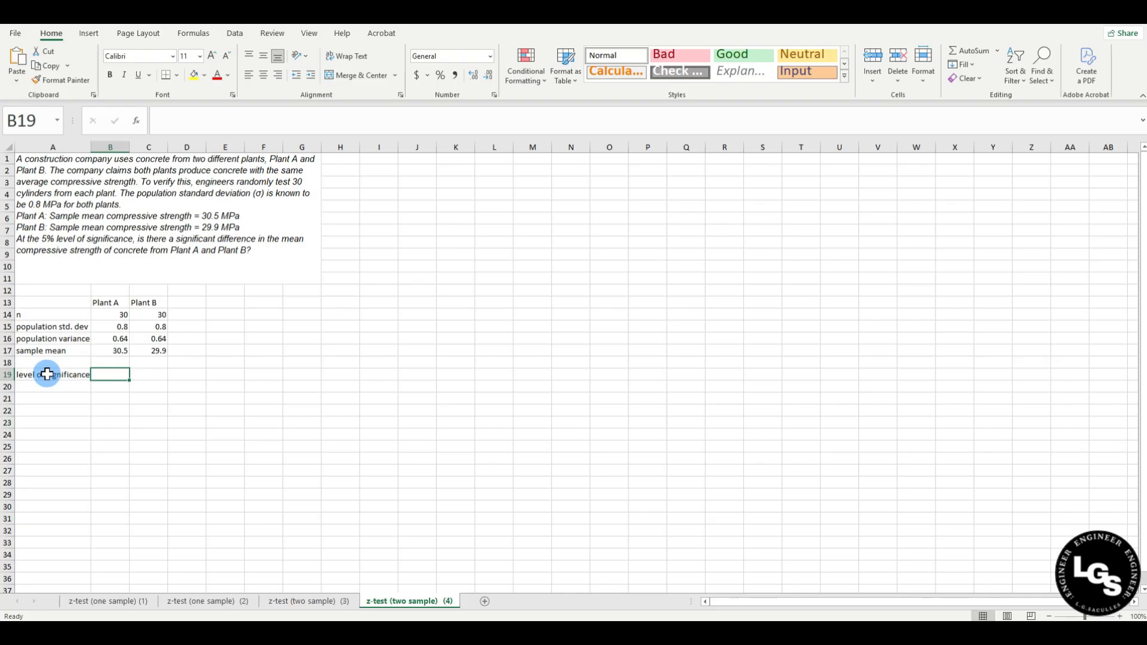
type("0.05")
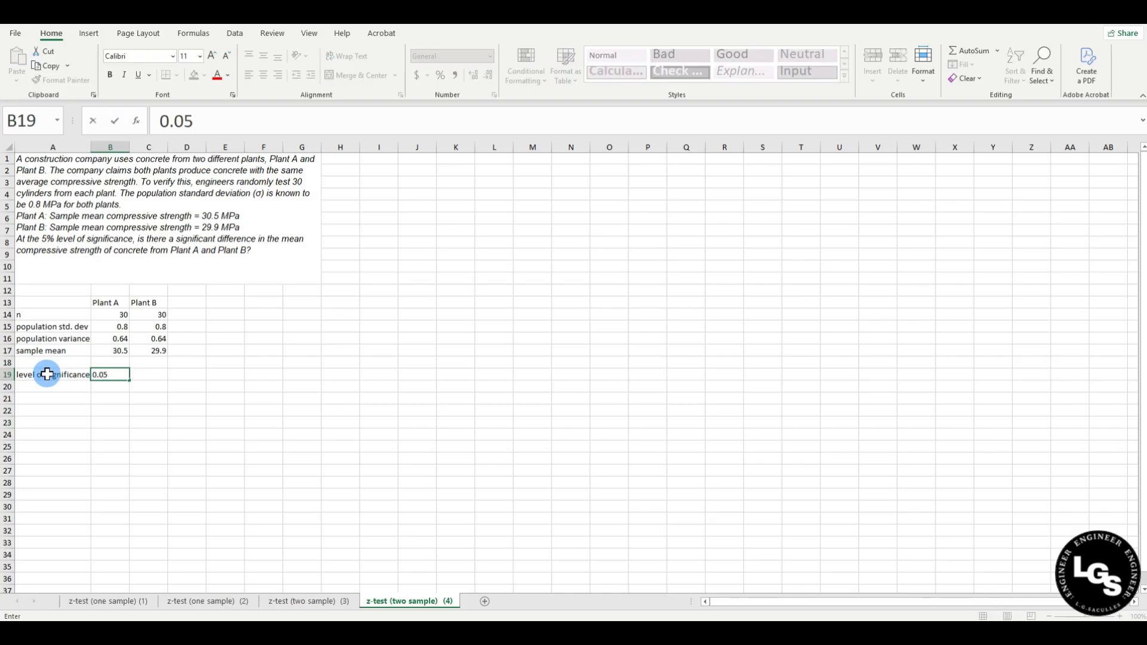
key("Return")
left_click(52, 421)
Label the hypothesis rows Ho and H1 in column A.
left_click(57, 399)
type("Ho")
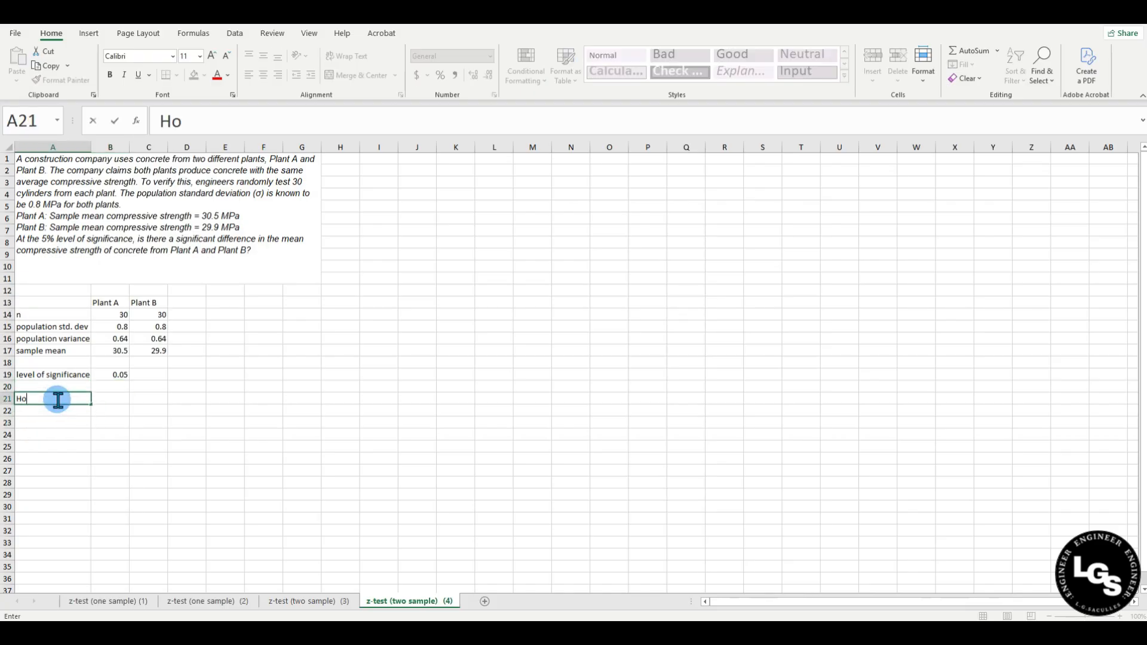
key("Return")
type("H1")
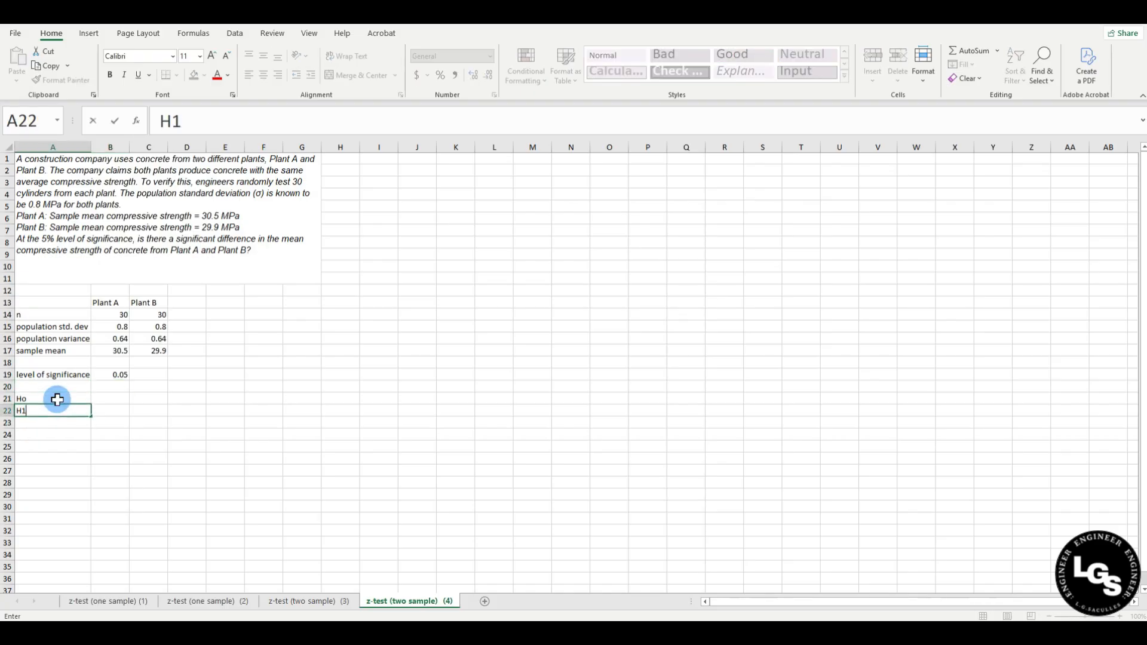
key("Tab")
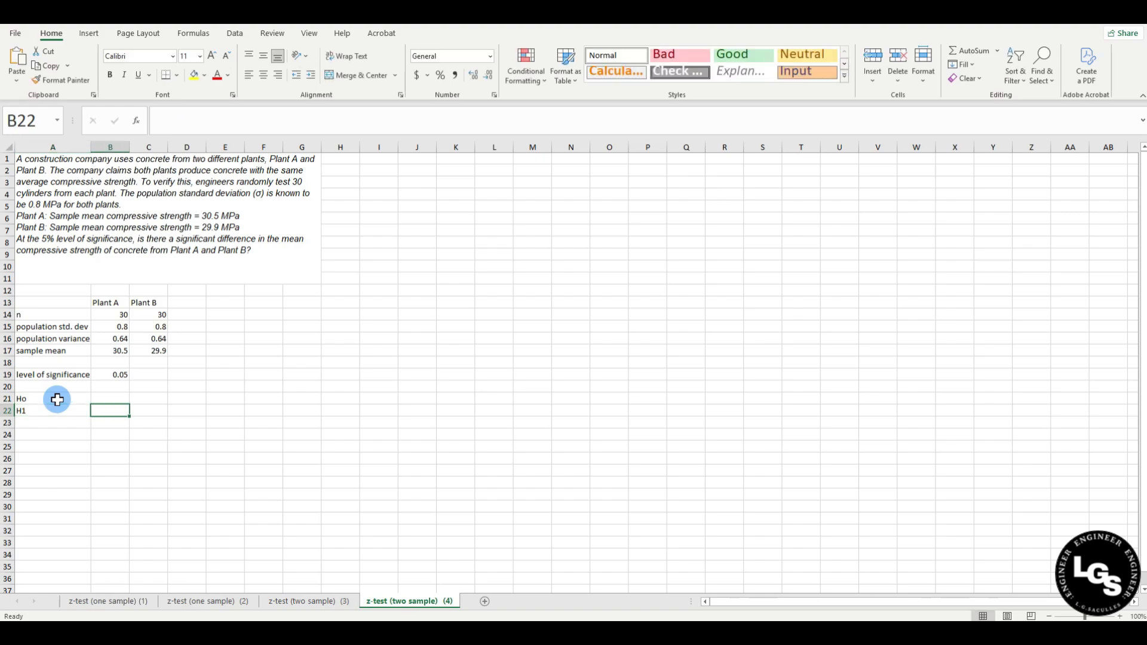
Write 'Compressive strength of Plant A = compressive strength of Plant B' as the null hypothesis in B21.
left_click(102, 397)
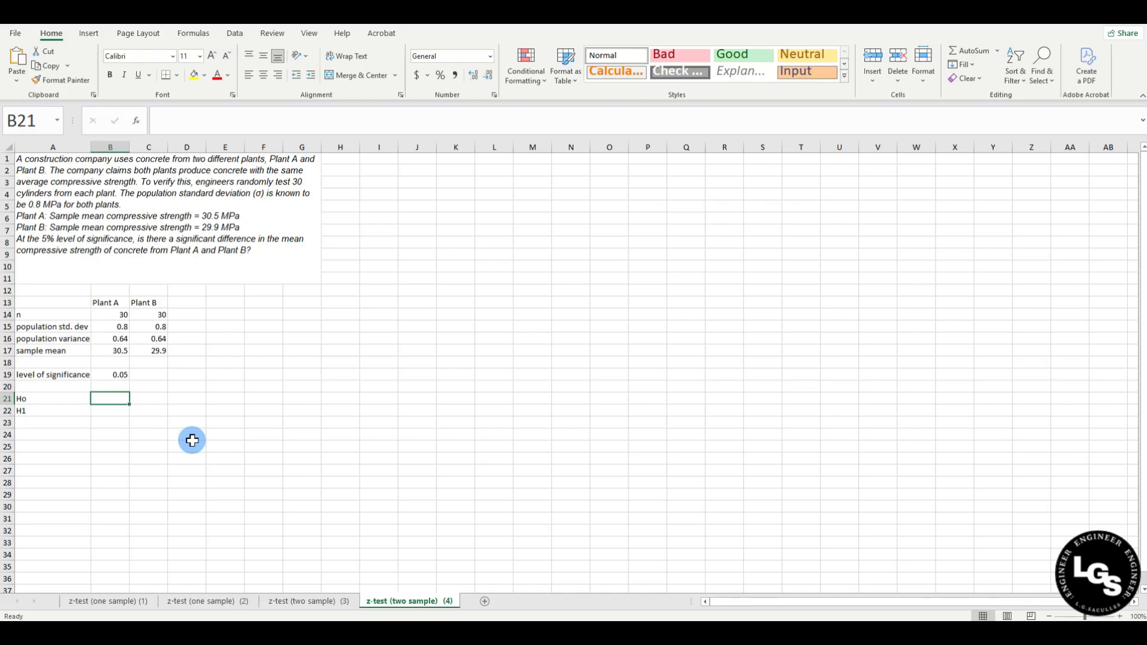
type("Comp")
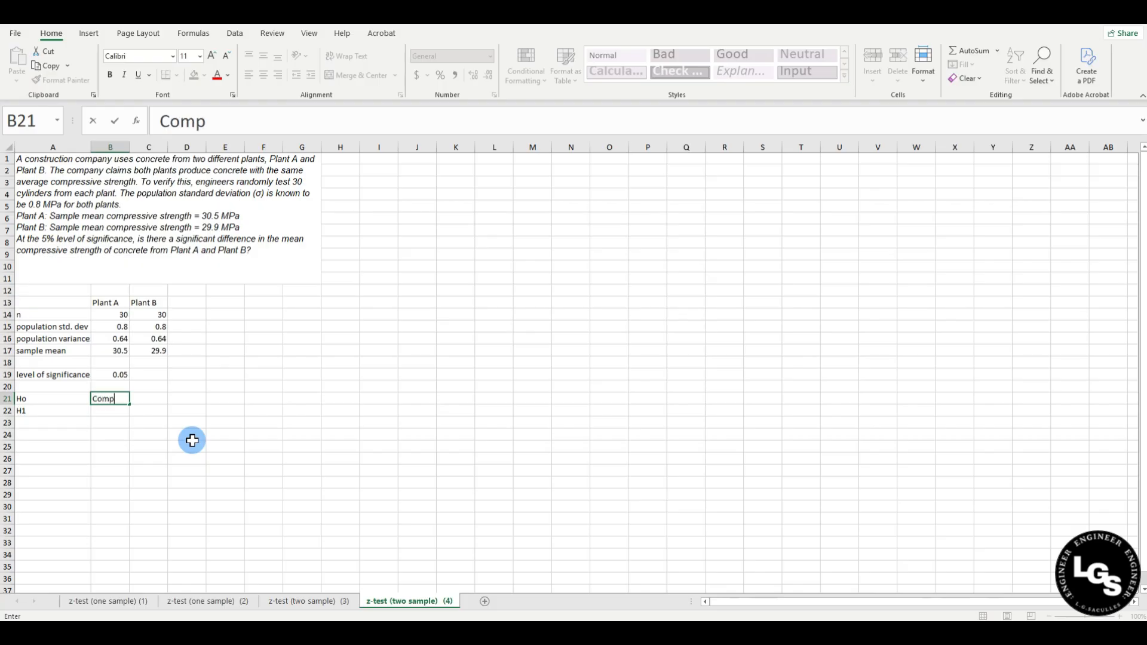
type("ressive str")
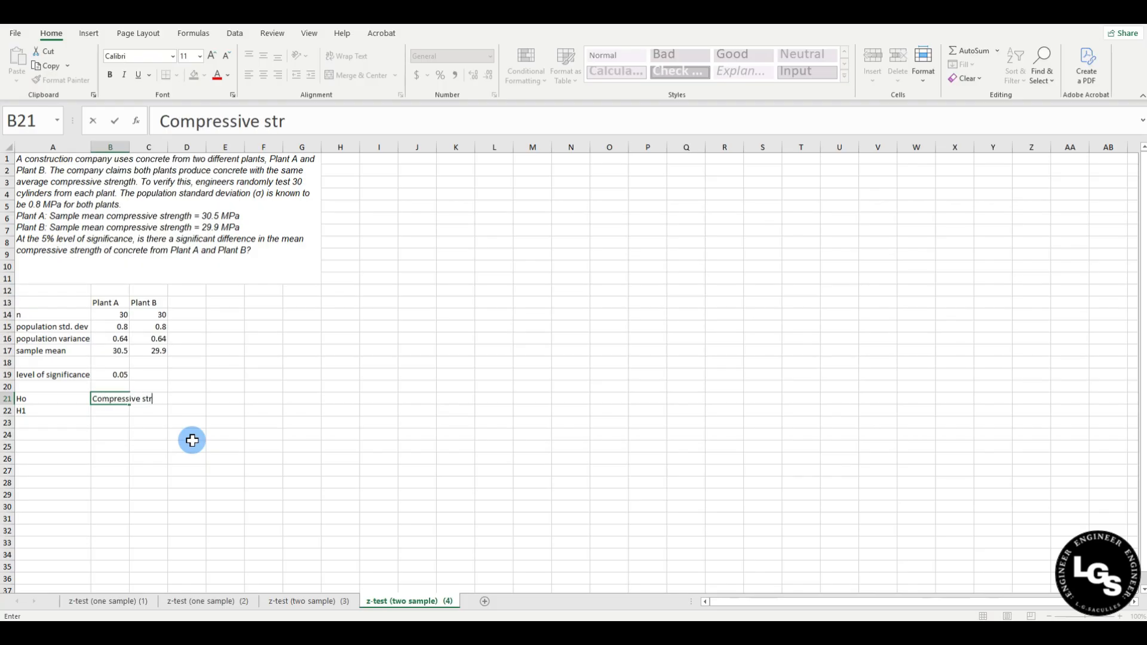
type("ength of")
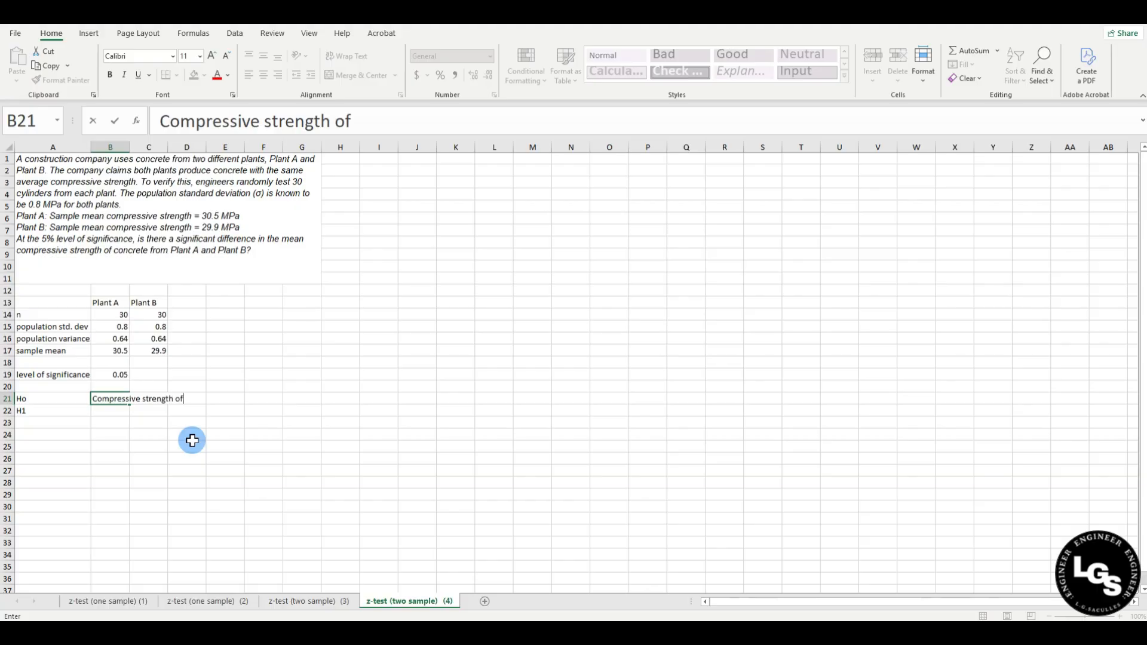
type(" Plant A = comp")
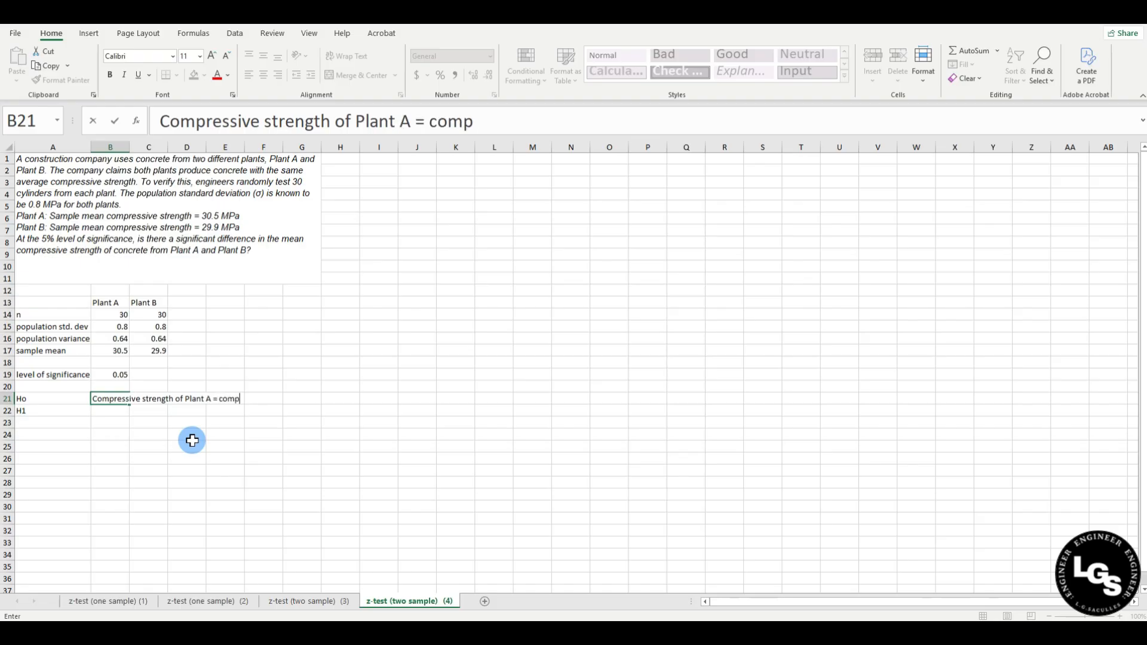
type("ressive strength o")
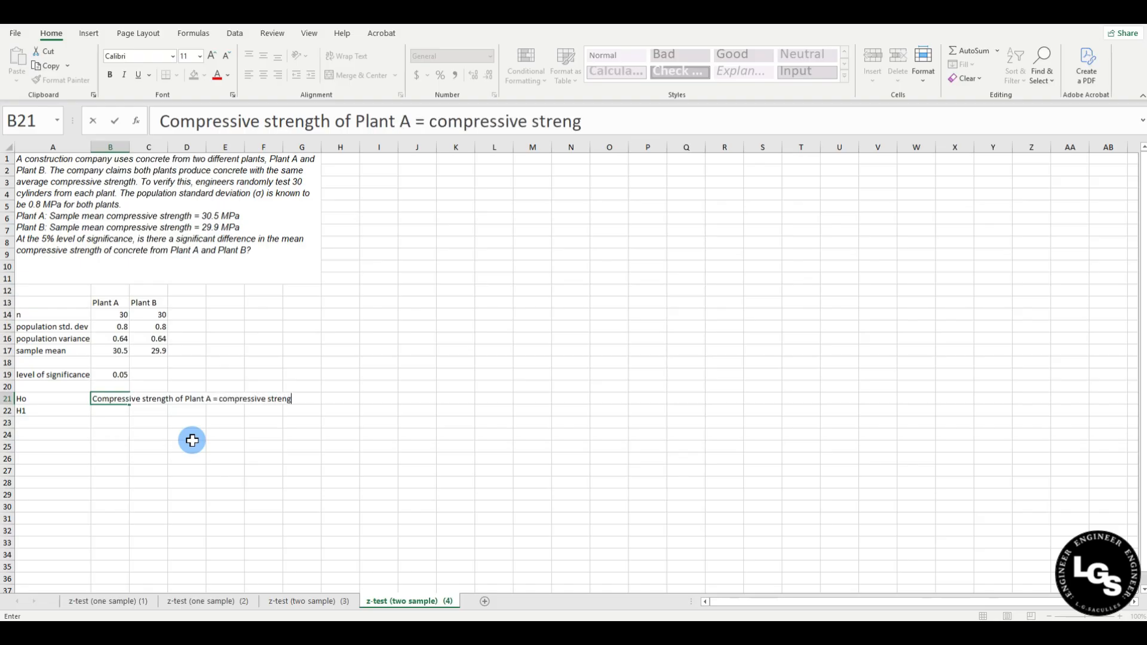
type("f Plab")
key("BackSpace")
type("nt B")
key("Return")
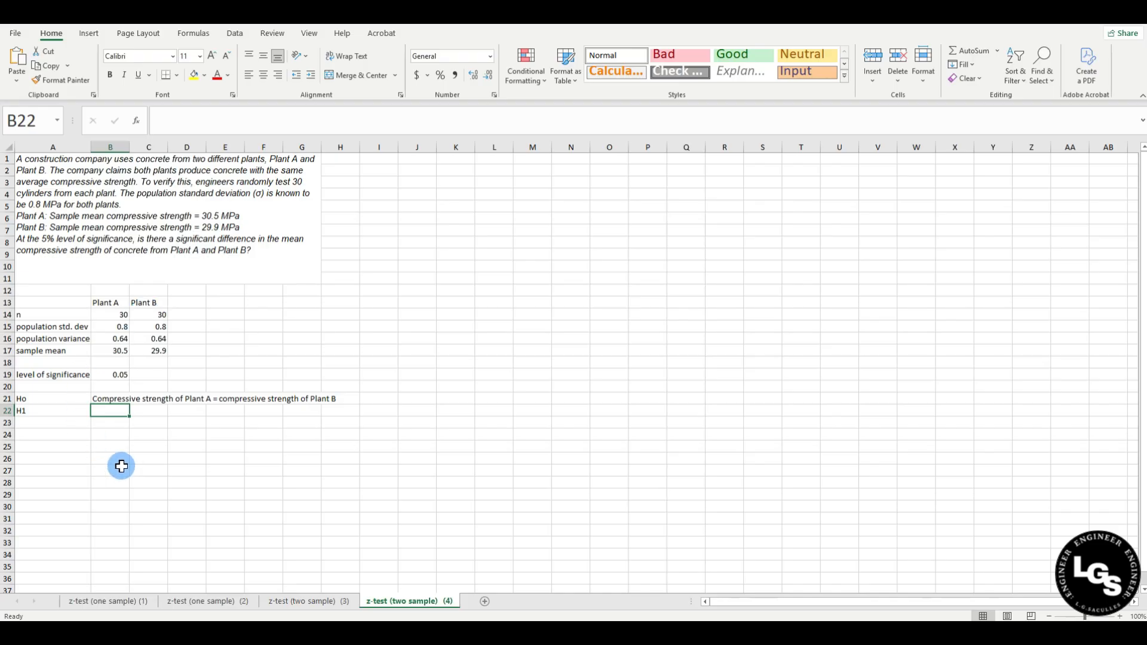
type("Con")
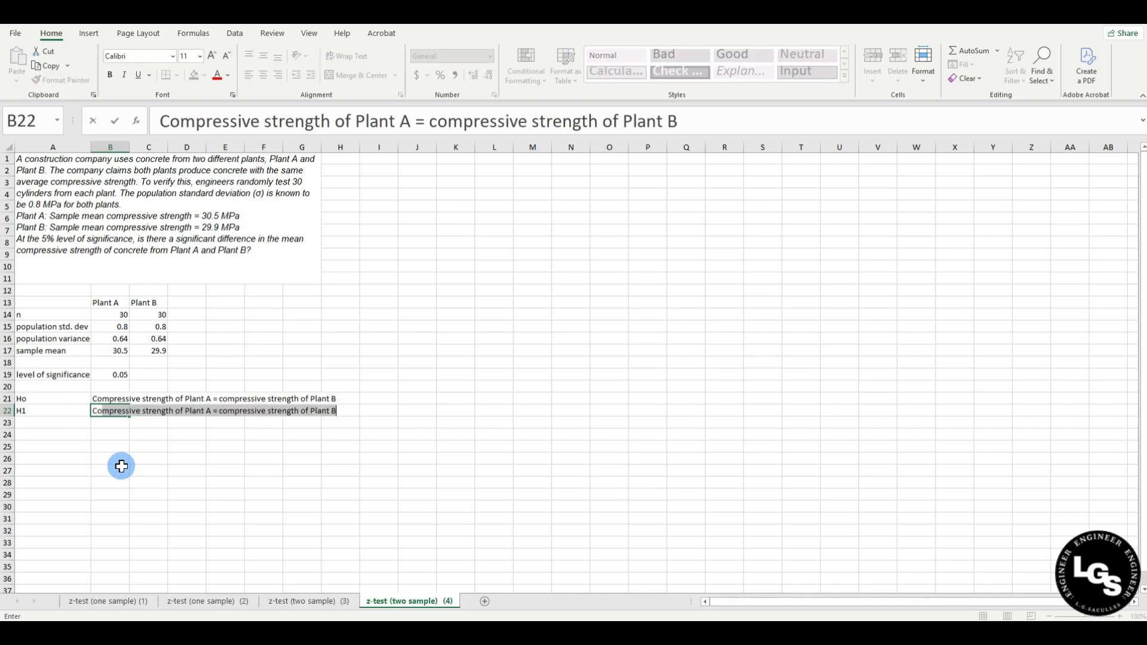
Reuse the hypothesis text in B22, replacing '=' with 'IS NOT EQUAL to the'.
key("BackSpace")
type("m")
left_click(430, 122)
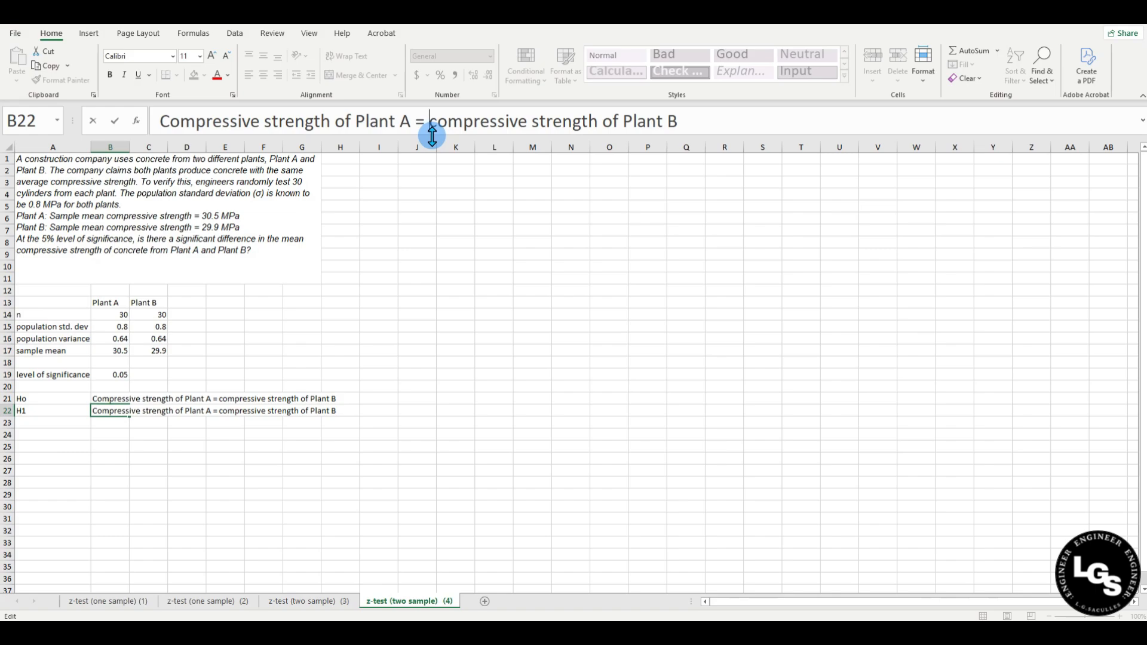
key("BackSpace")
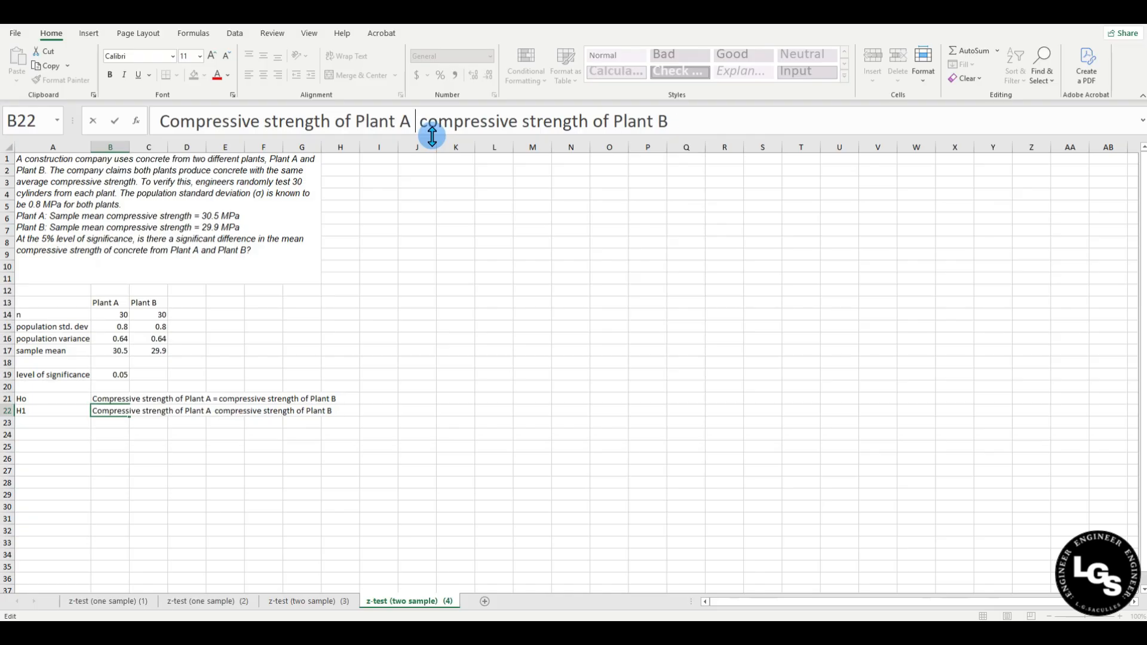
type("IS")
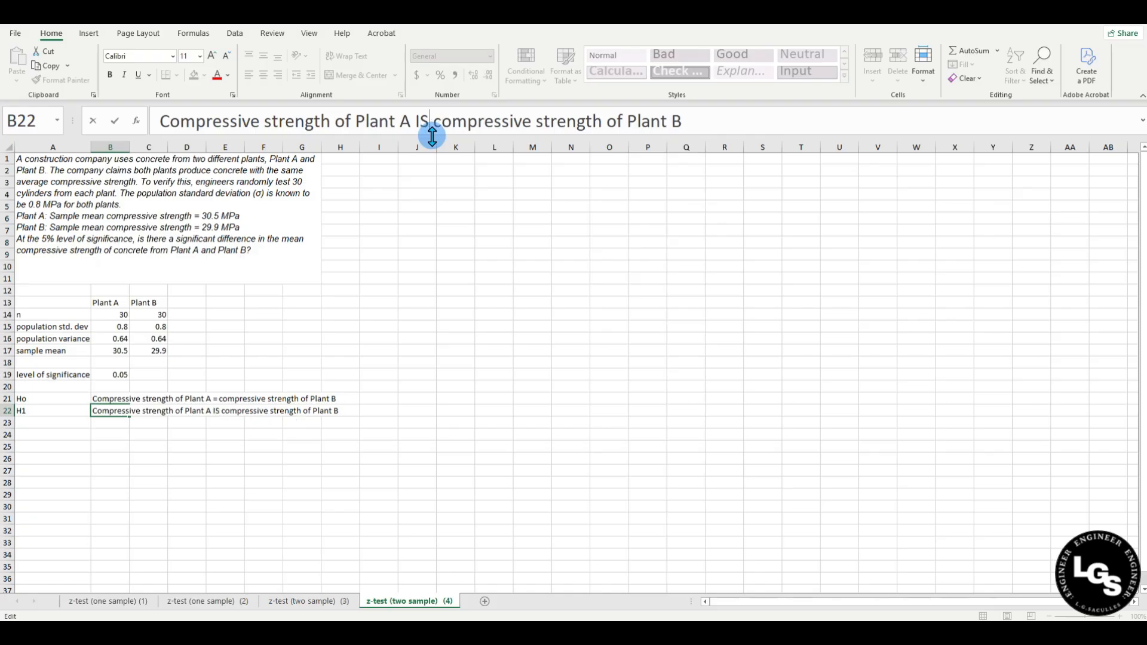
type(" NOT")
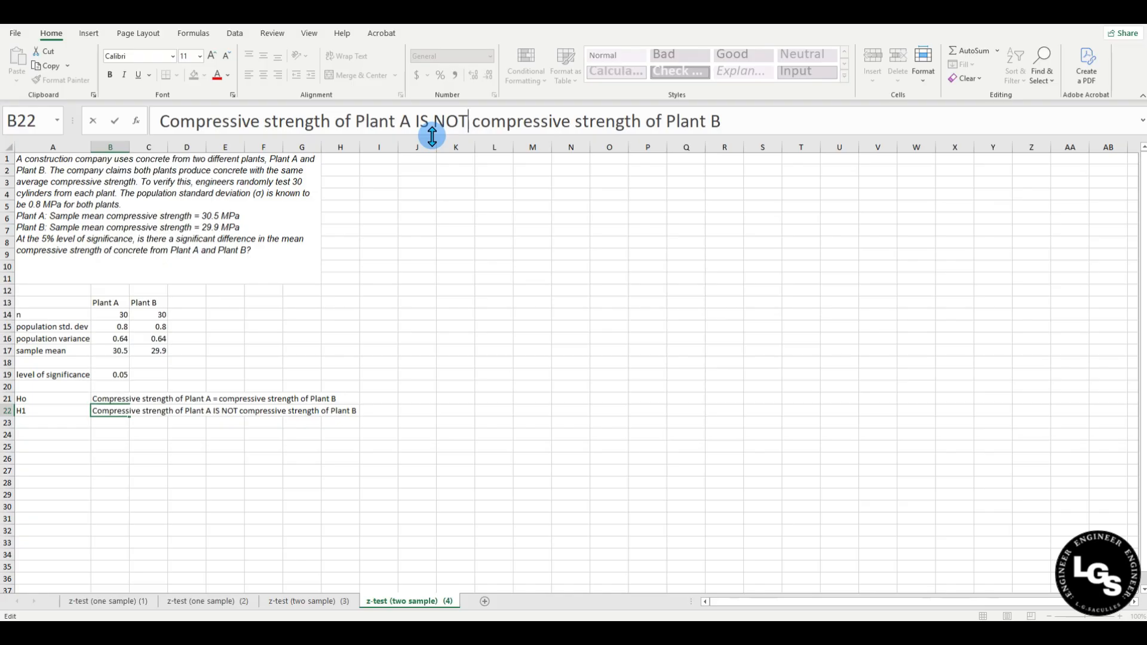
type(" EQUAL")
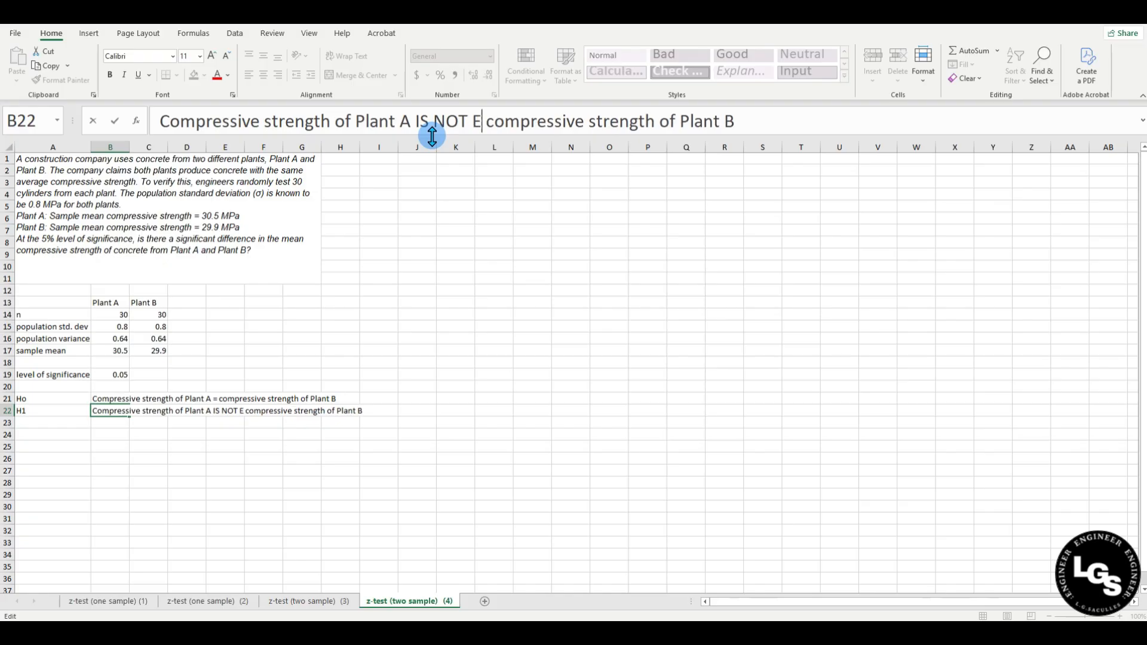
type(" to the")
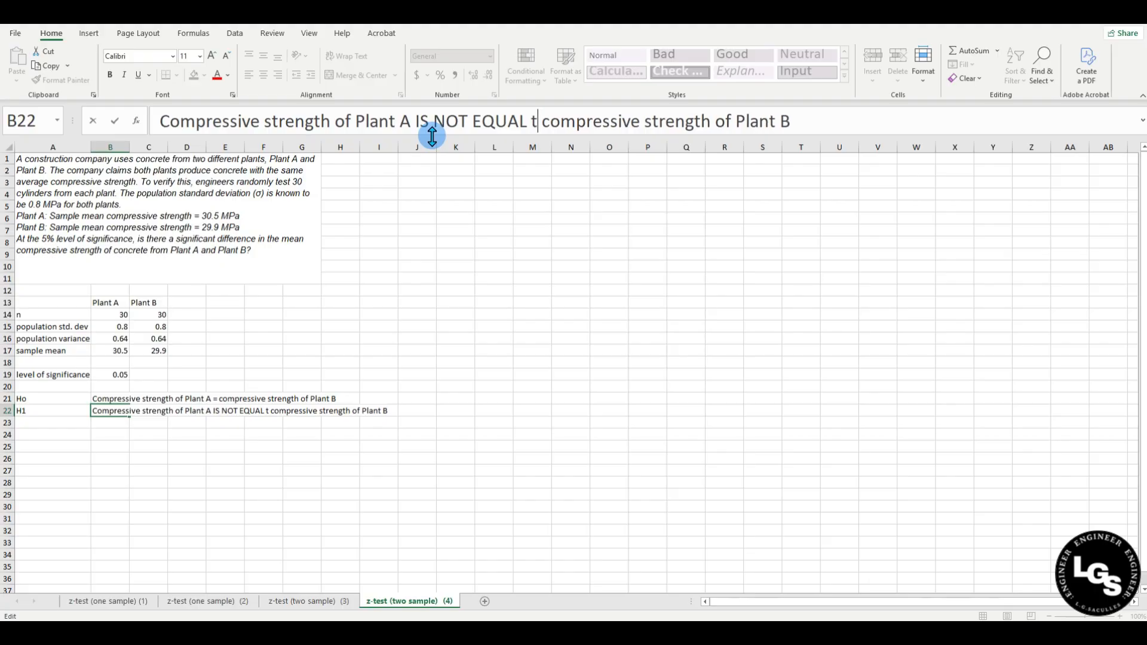
key("Return")
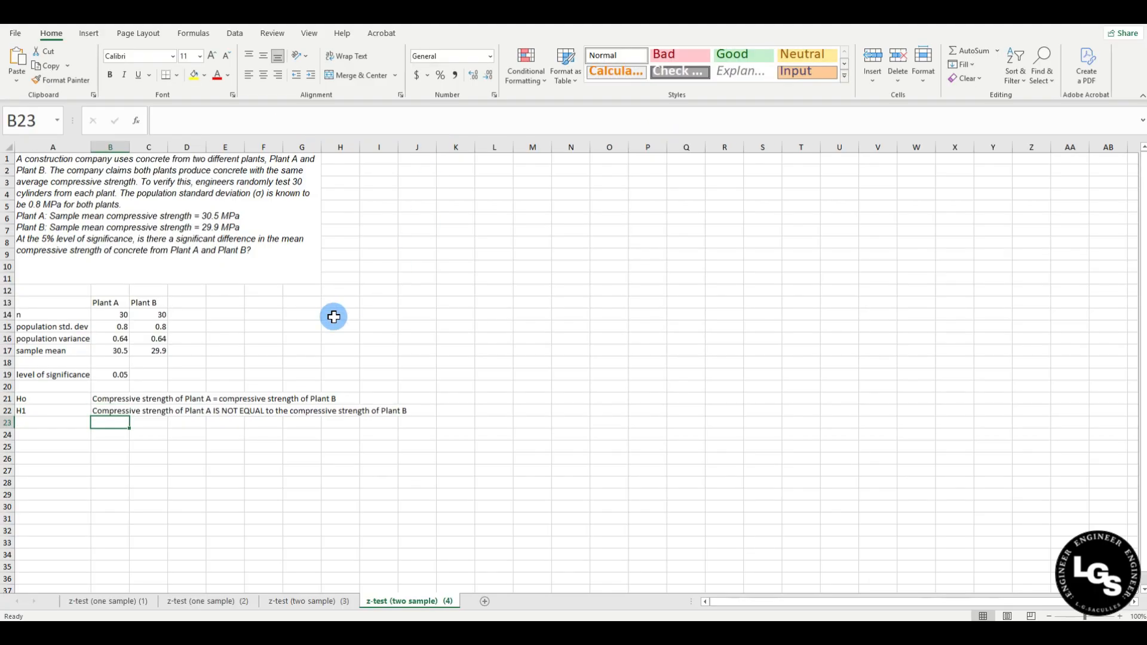
Note '(TWO-TAILED TEST)' in the cell beneath the alternative hypothesis.
type("(")
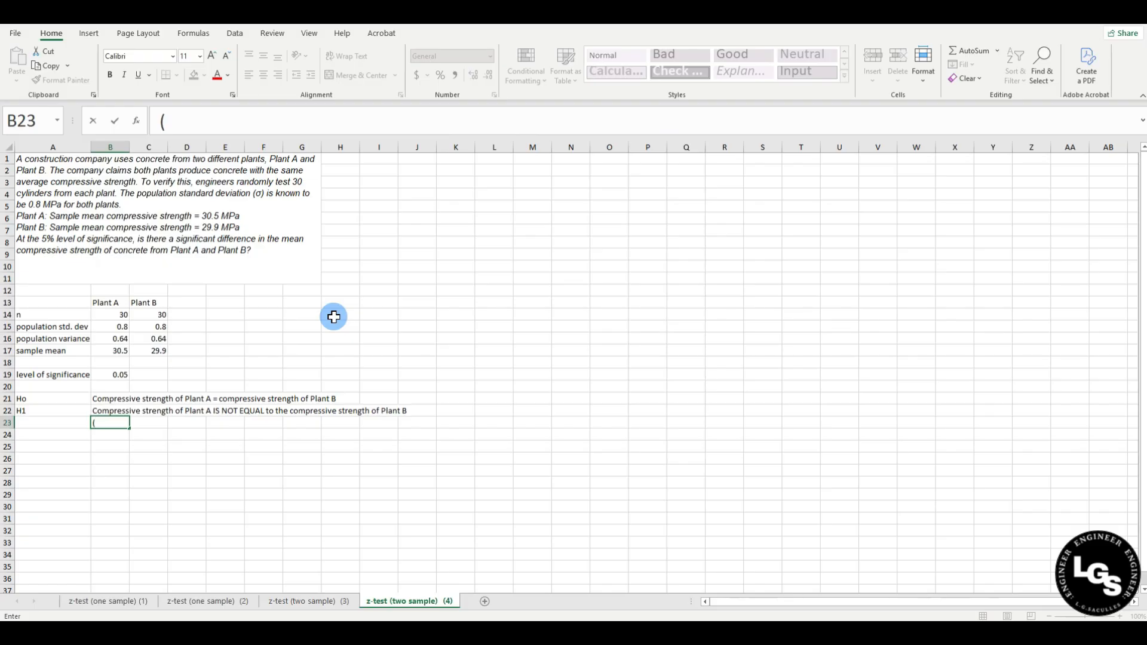
type("TWO_TAILED")
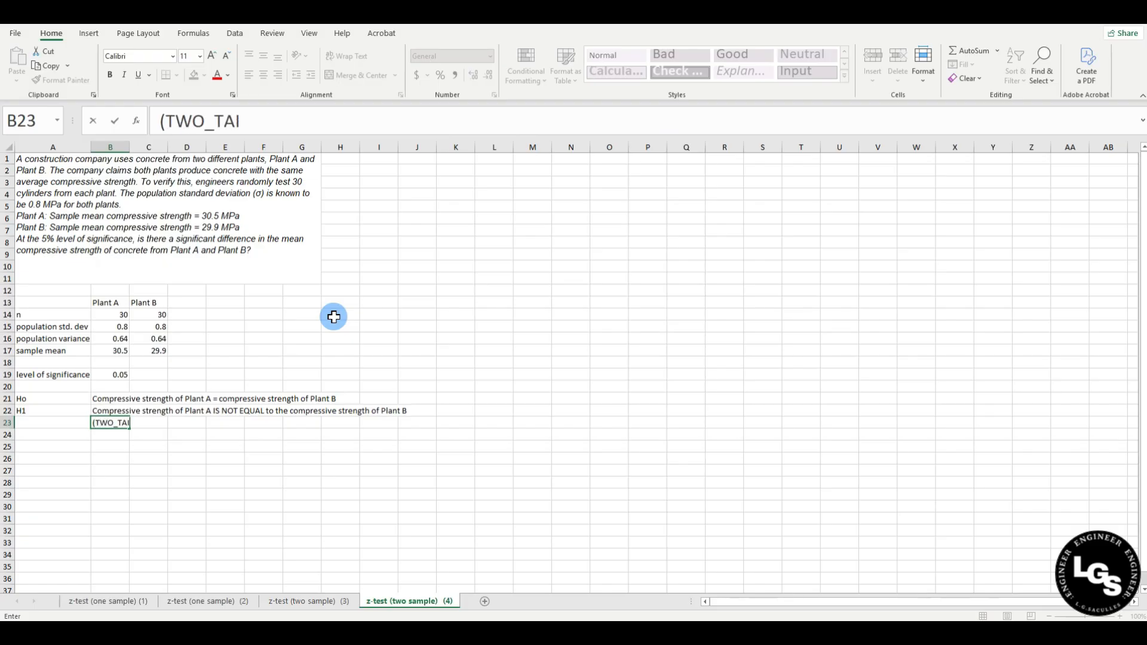
key("BackSpace")
key("BackSpace")
key("BackSpace")
key("BackSpace")
key("BackSpace")
key("BackSpace")
key("BackSpace")
type("-TAILED TEST)")
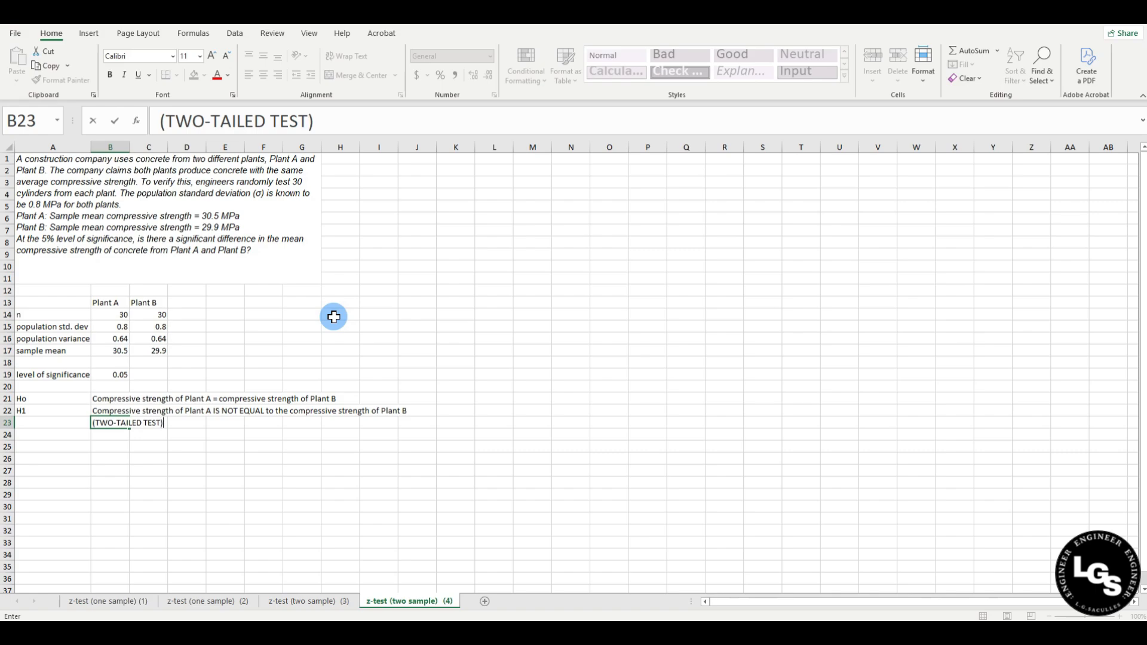
key("Return")
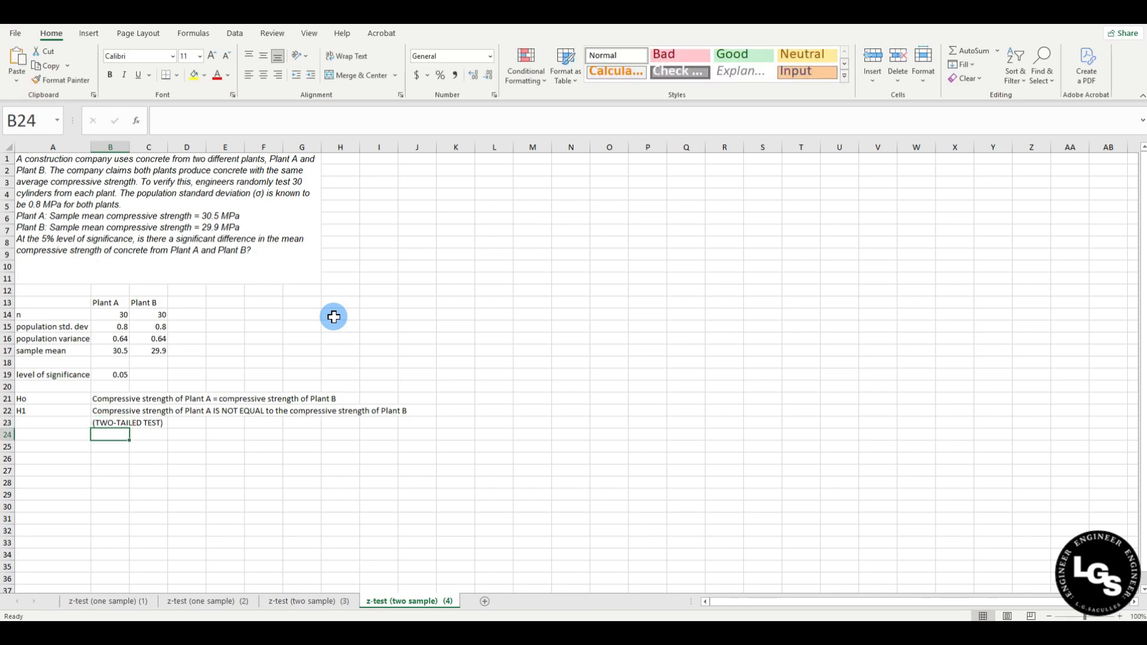
left_click(489, 193)
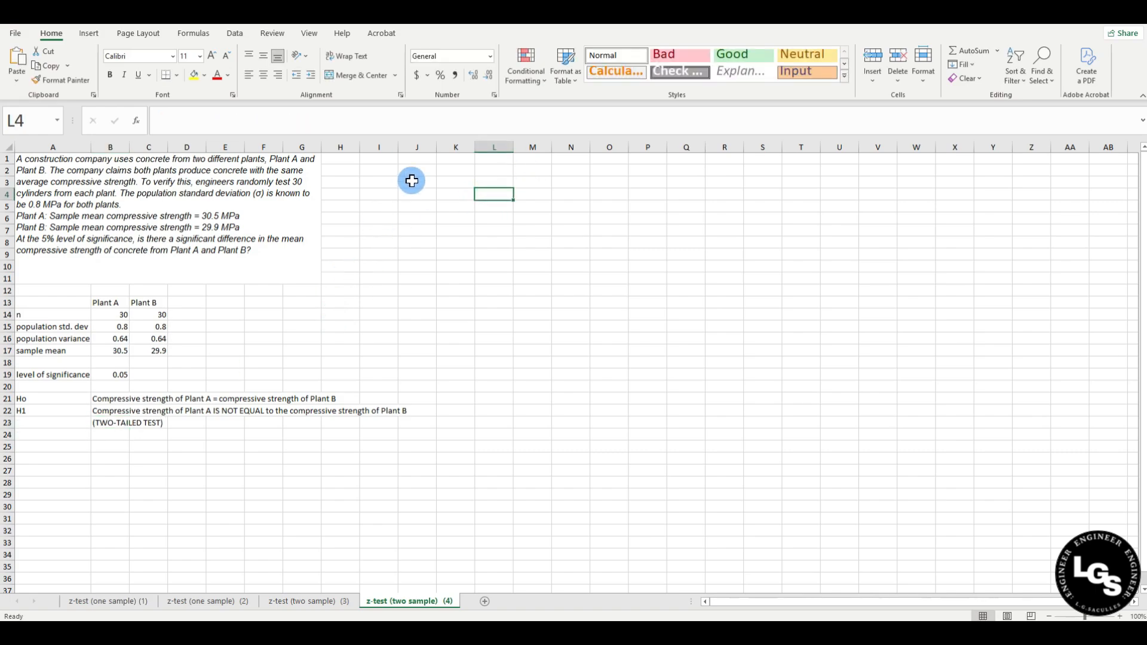
Add column headers PLANT A in K1 and PLANT B in L1.
left_click(451, 163)
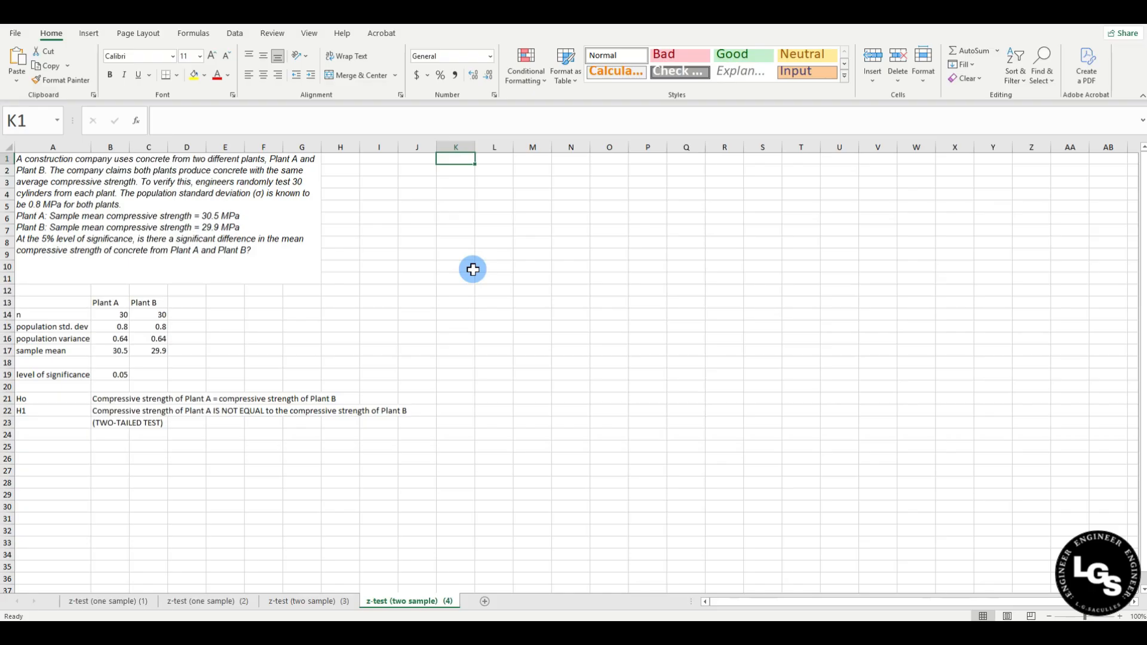
type("Plant")
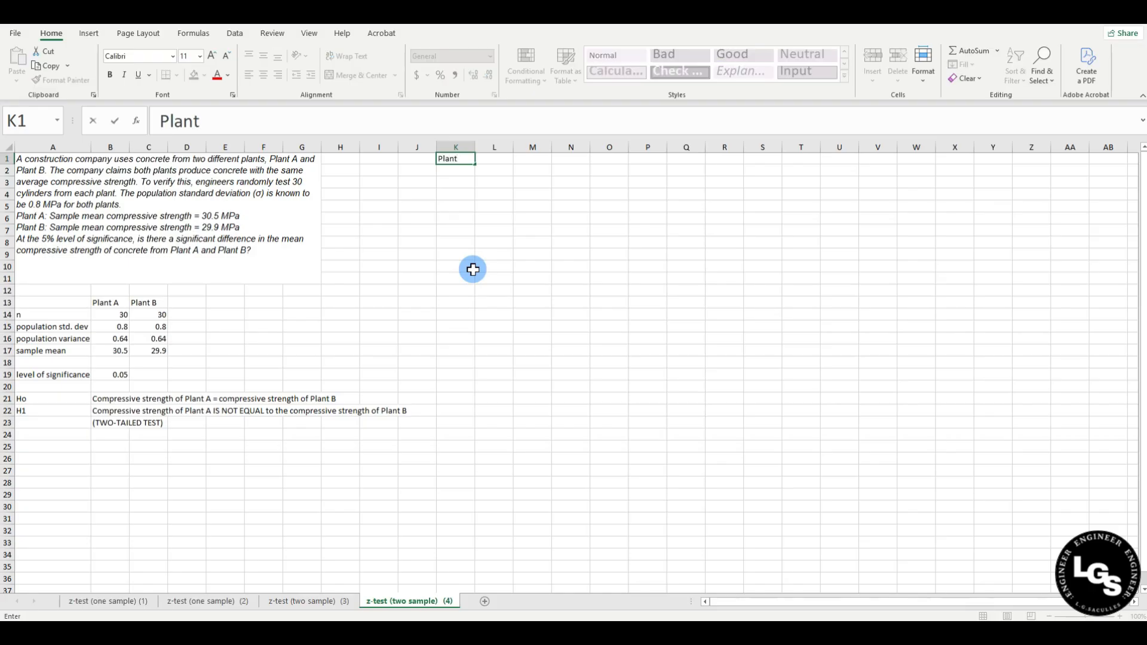
key("Tab")
type("A")
key("Tab")
key("Left")
key("Left")
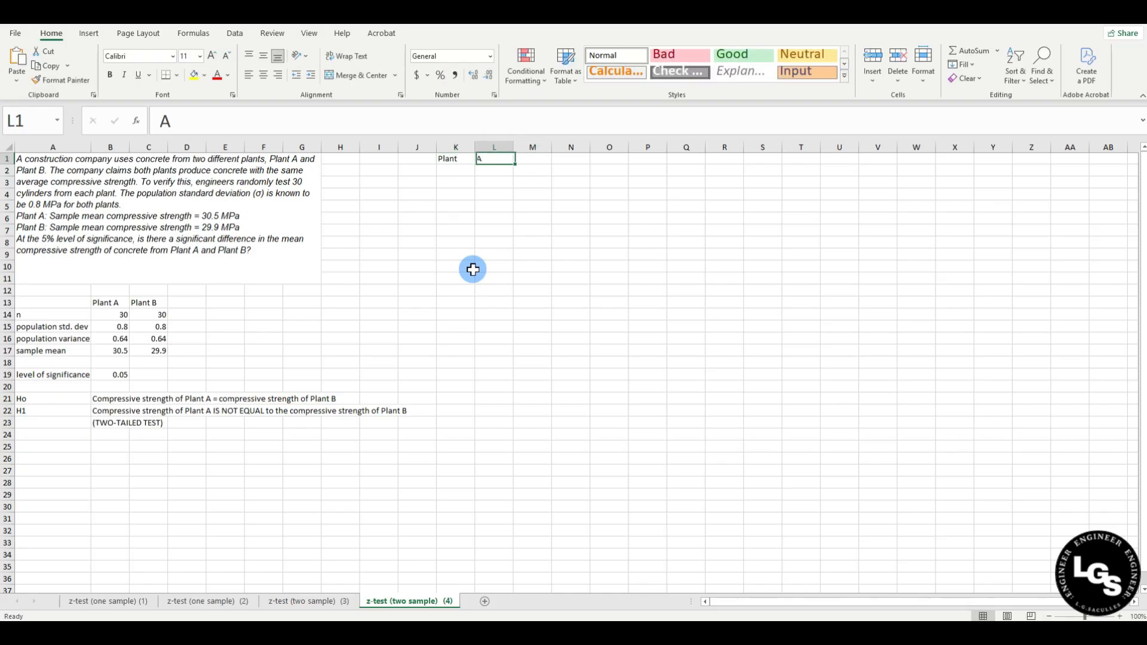
type("PLANT A")
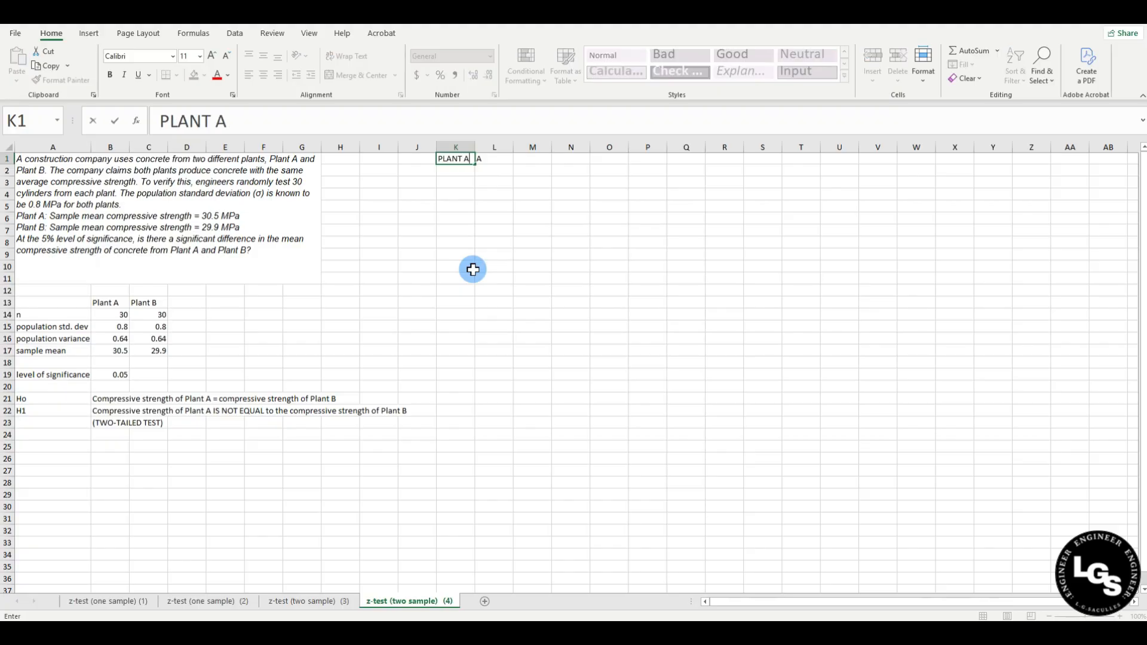
key("Tab")
type("PLANT B")
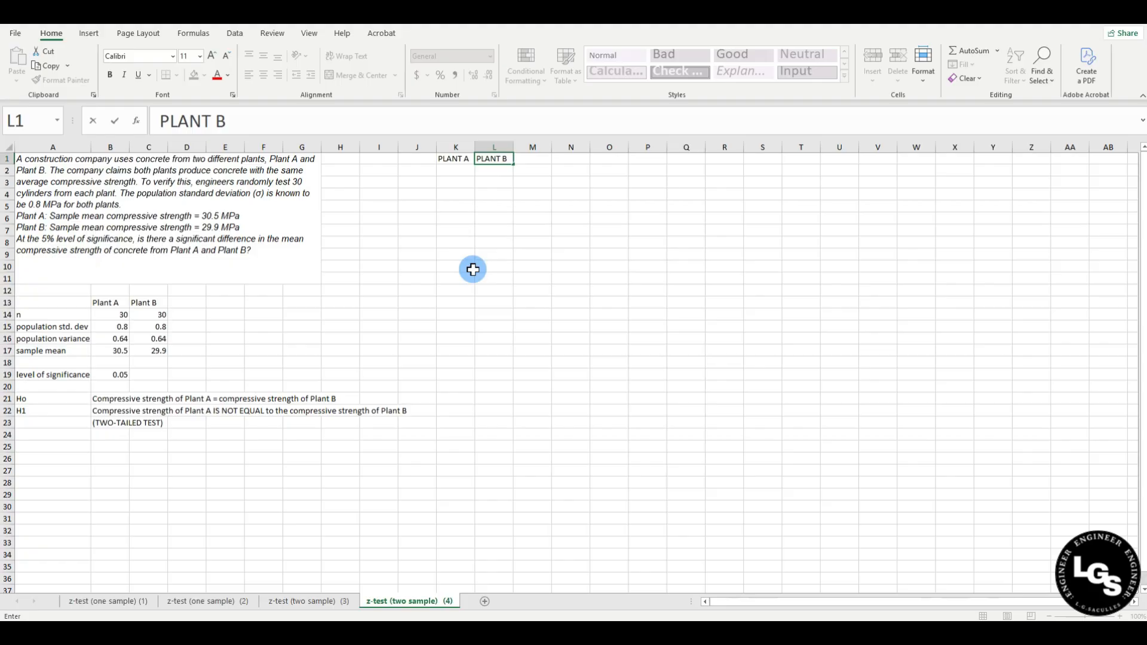
key("Return")
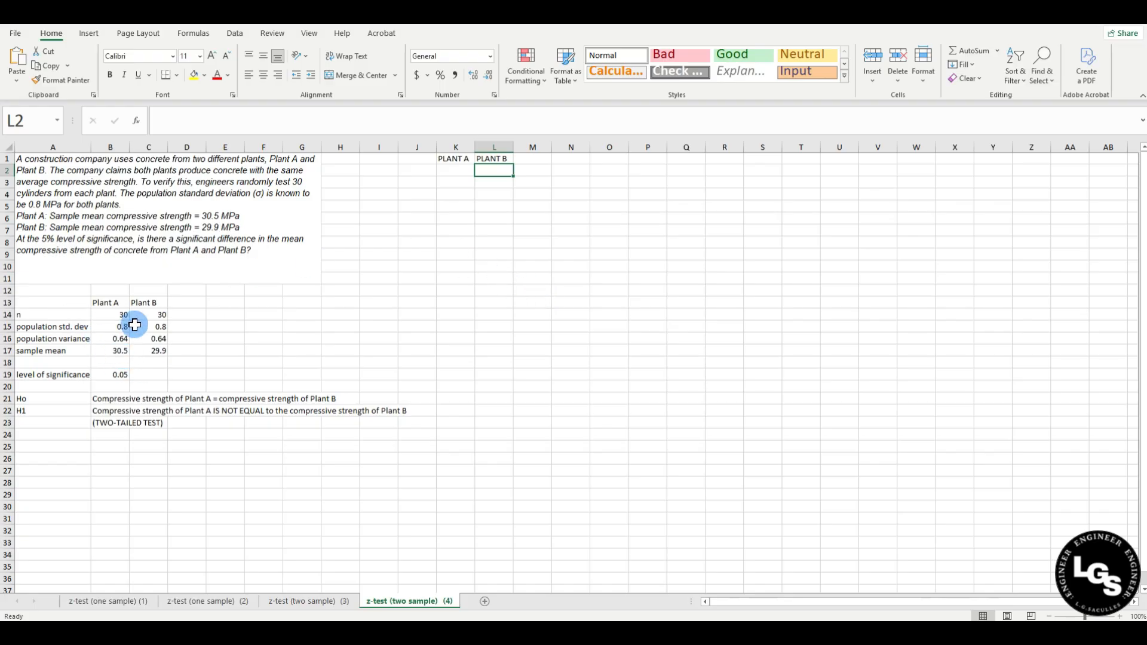
Enter 30.5 under PLANT A and 29.9 under PLANT B, filling them down to row 31.
left_click(447, 169)
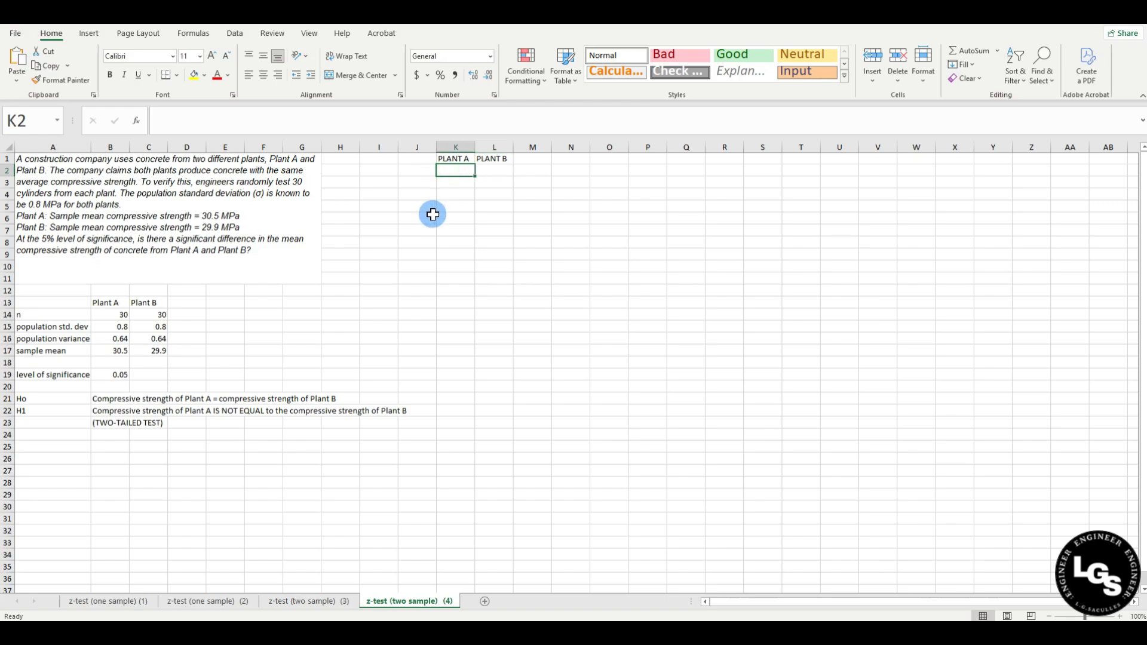
type("30.5")
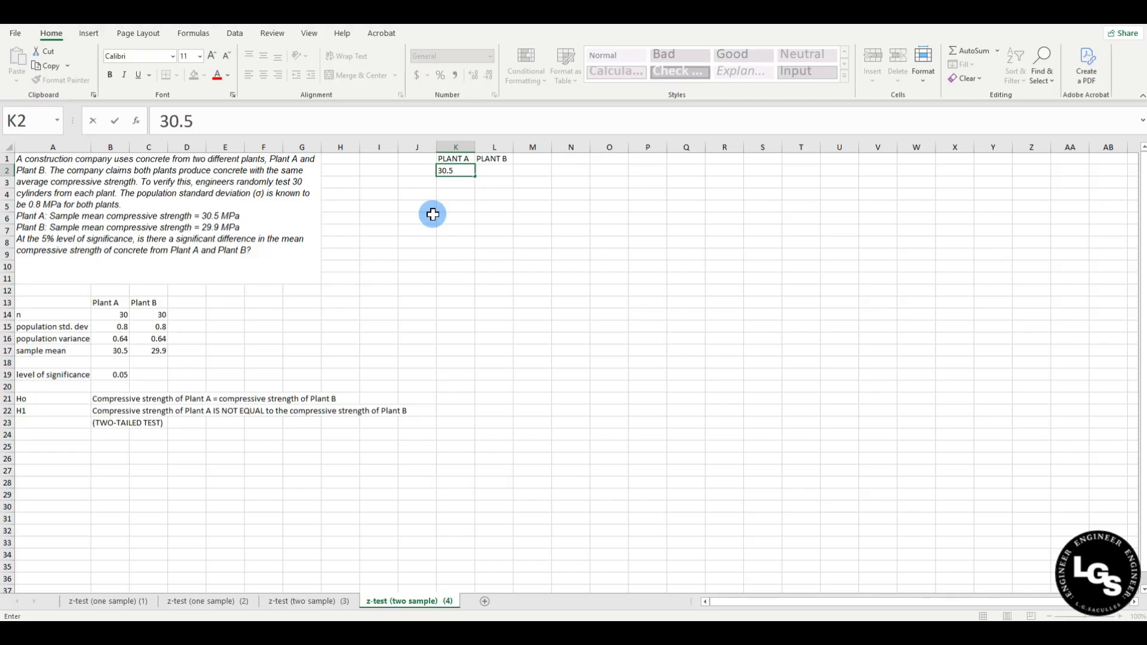
key("Return")
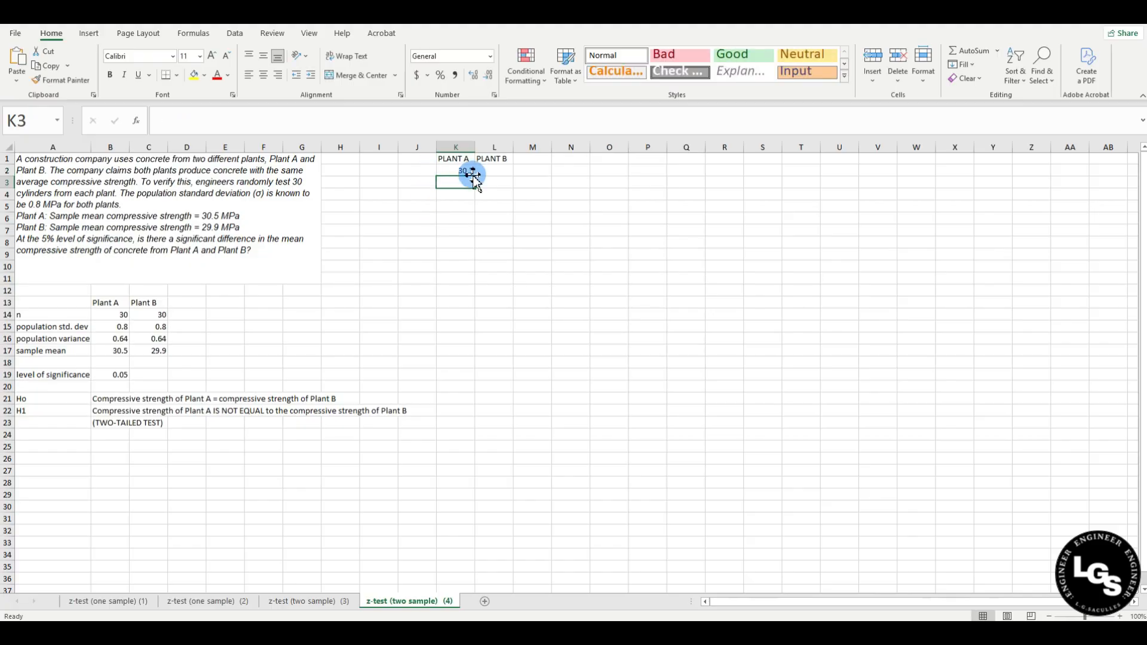
left_click(493, 170)
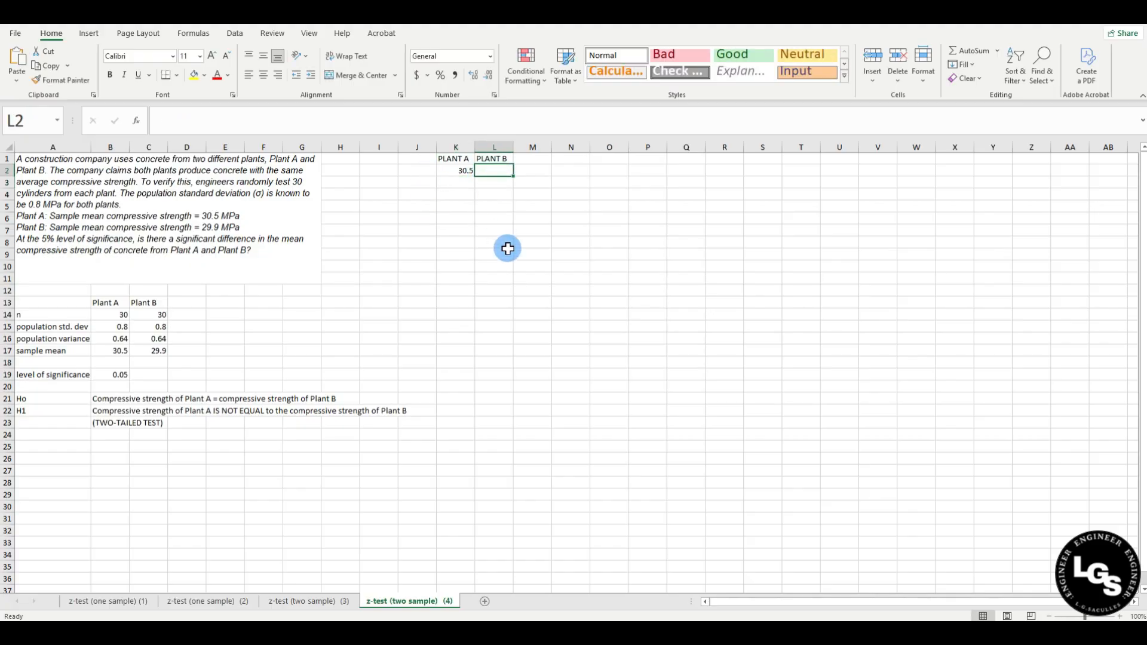
type("29.9")
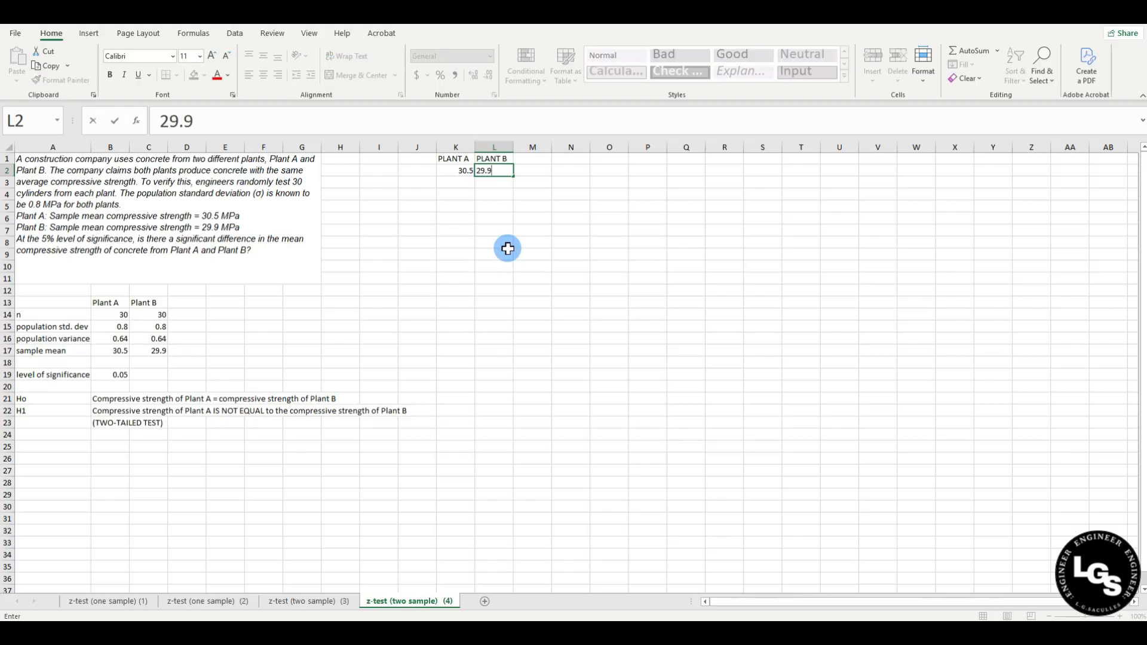
key("Return")
left_click_drag(455, 171, 496, 525)
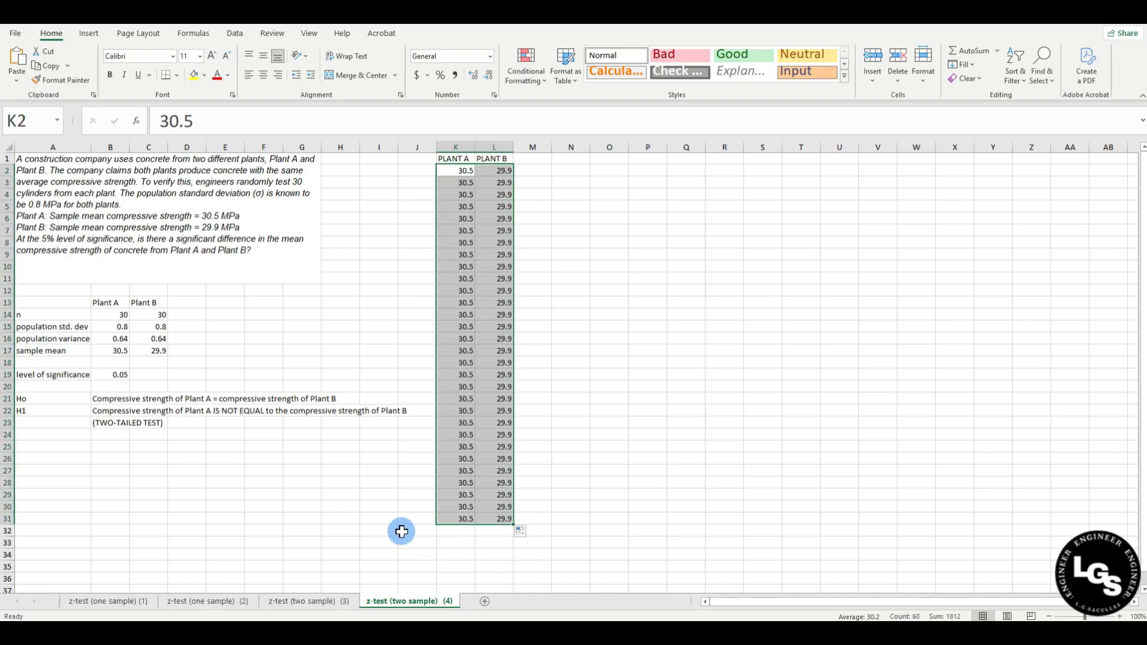
Open the z-Test: Two Sample for Means tool from Data Analysis.
left_click(471, 544)
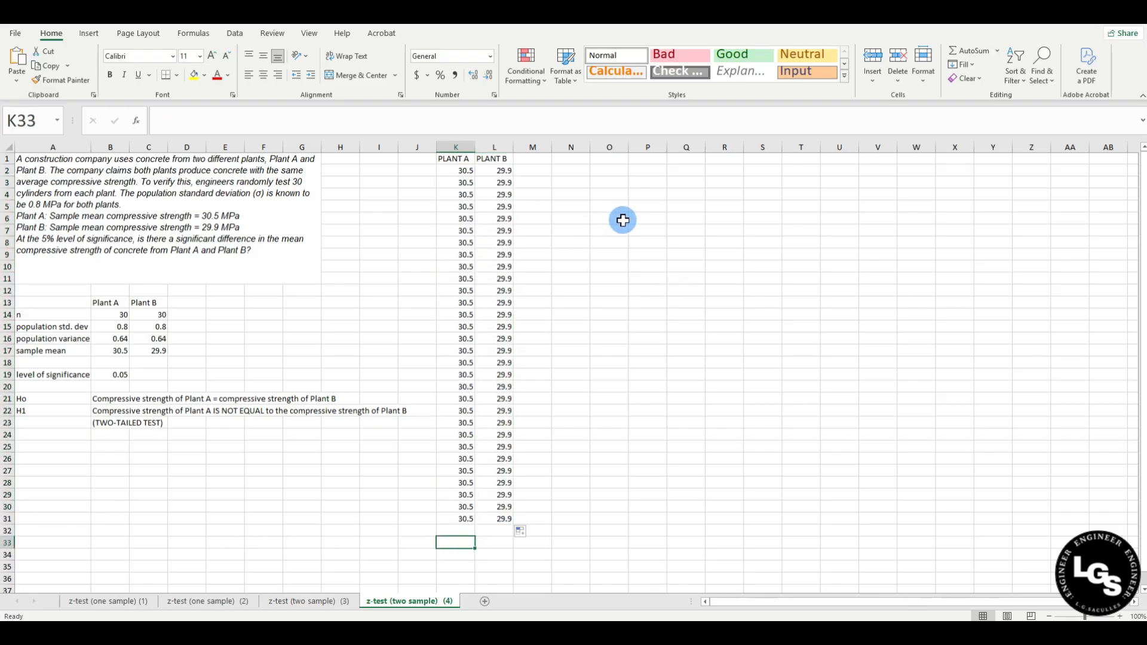
left_click(576, 218)
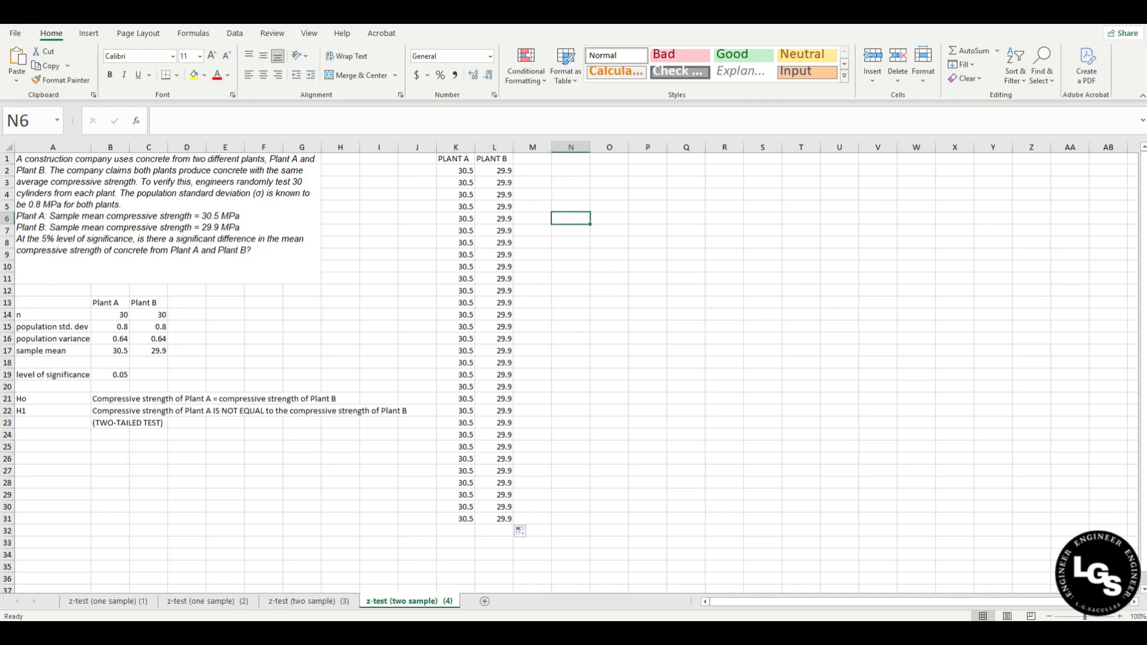
left_click(234, 34)
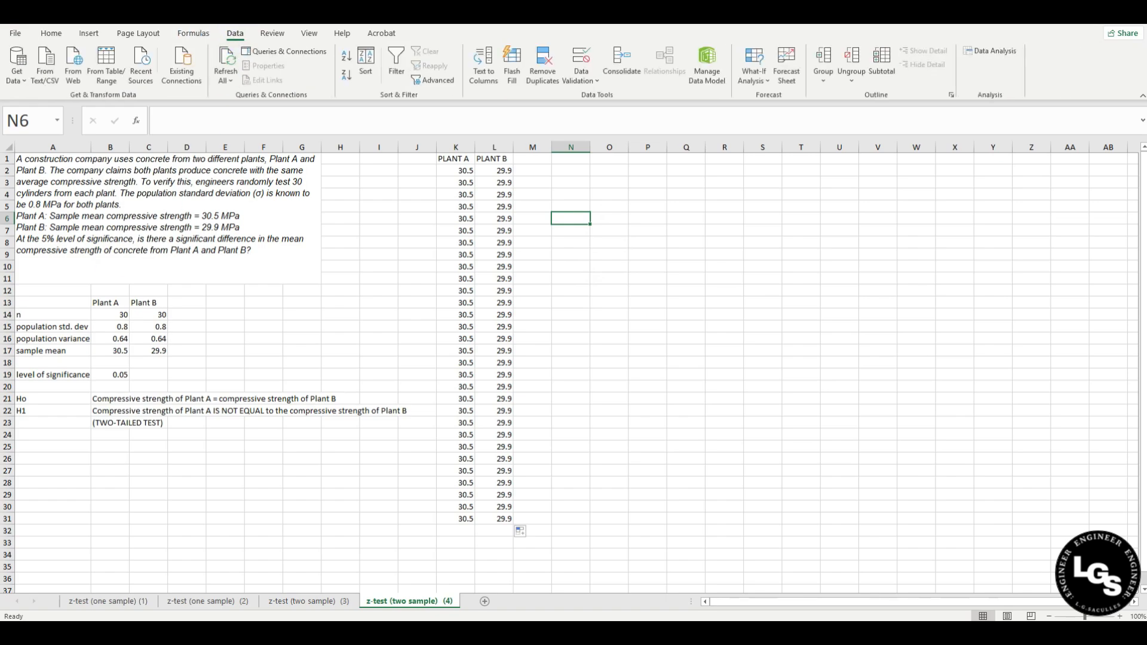
left_click(972, 64)
left_click_drag(377, 248, 692, 190)
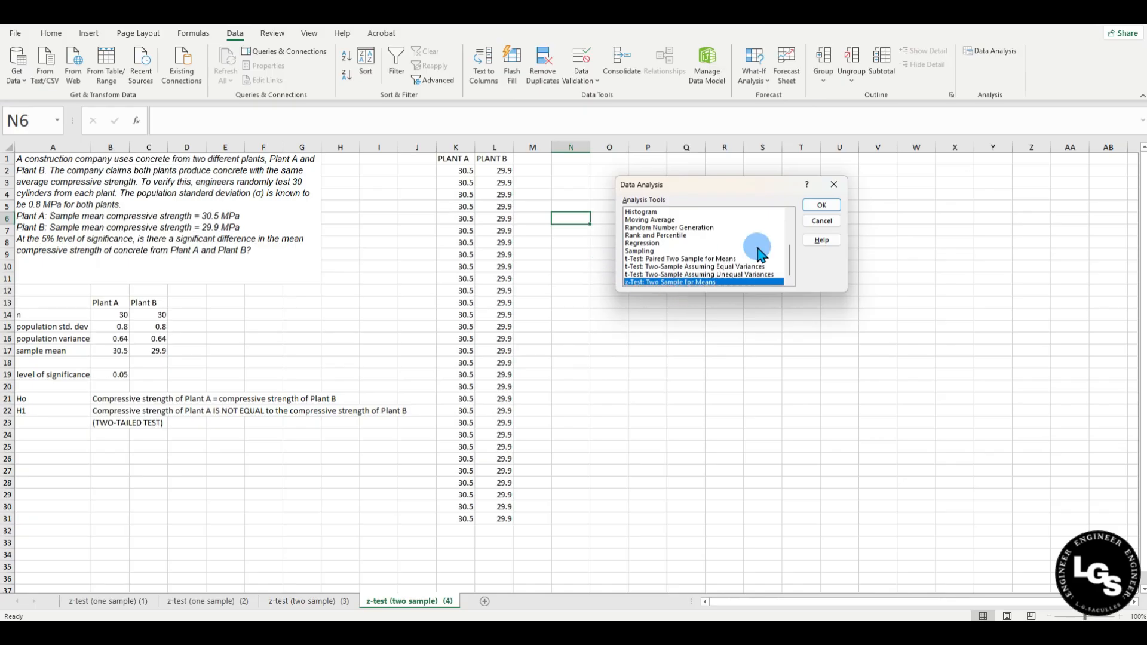
left_click(663, 283)
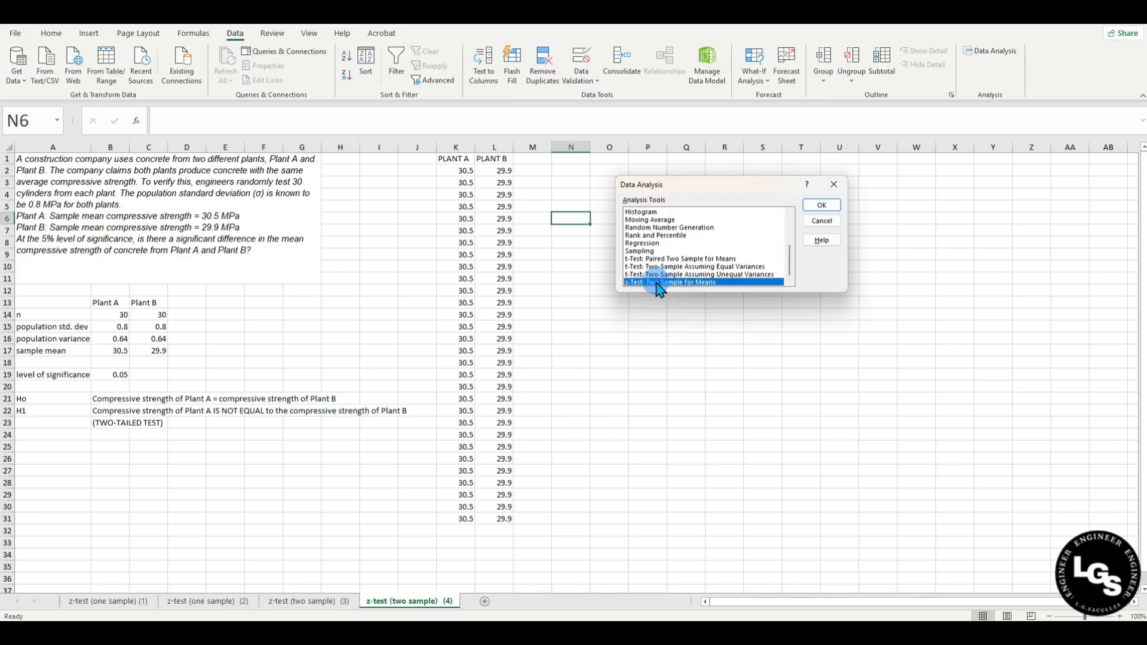
left_click(821, 206)
left_click(644, 169)
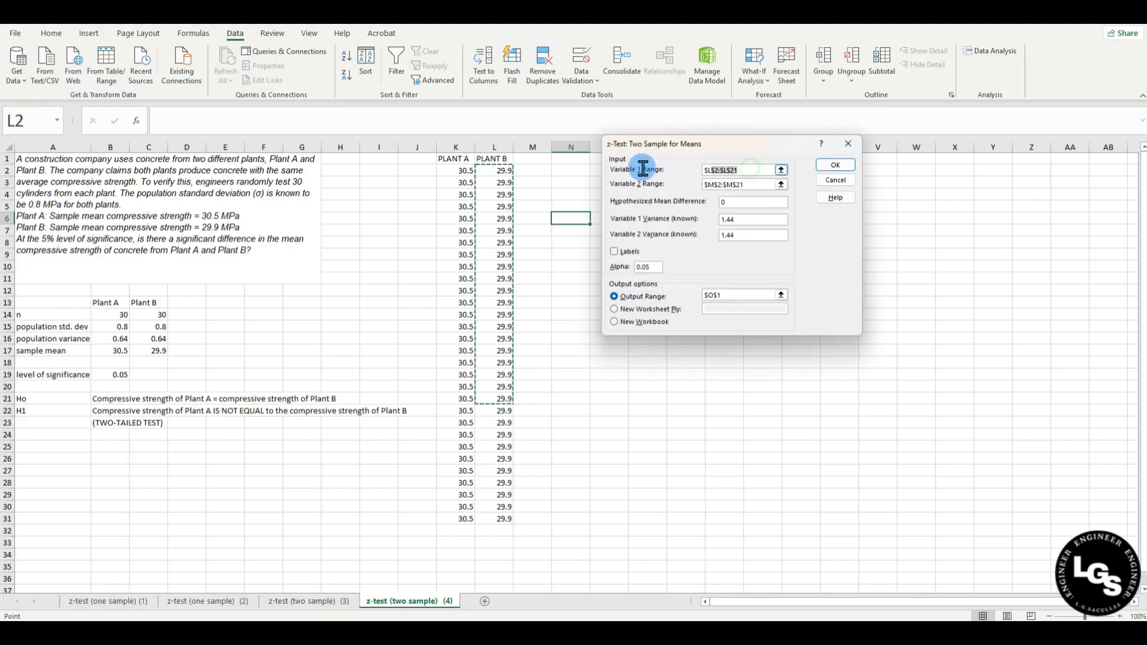
Clear the dialog's old ranges, mean difference, 1.44 variances and $O$1 output location.
key("Delete")
left_click(734, 184)
key("Delete")
left_click(735, 202)
key("Delete")
left_click(736, 219)
key("Delete")
left_click(725, 235)
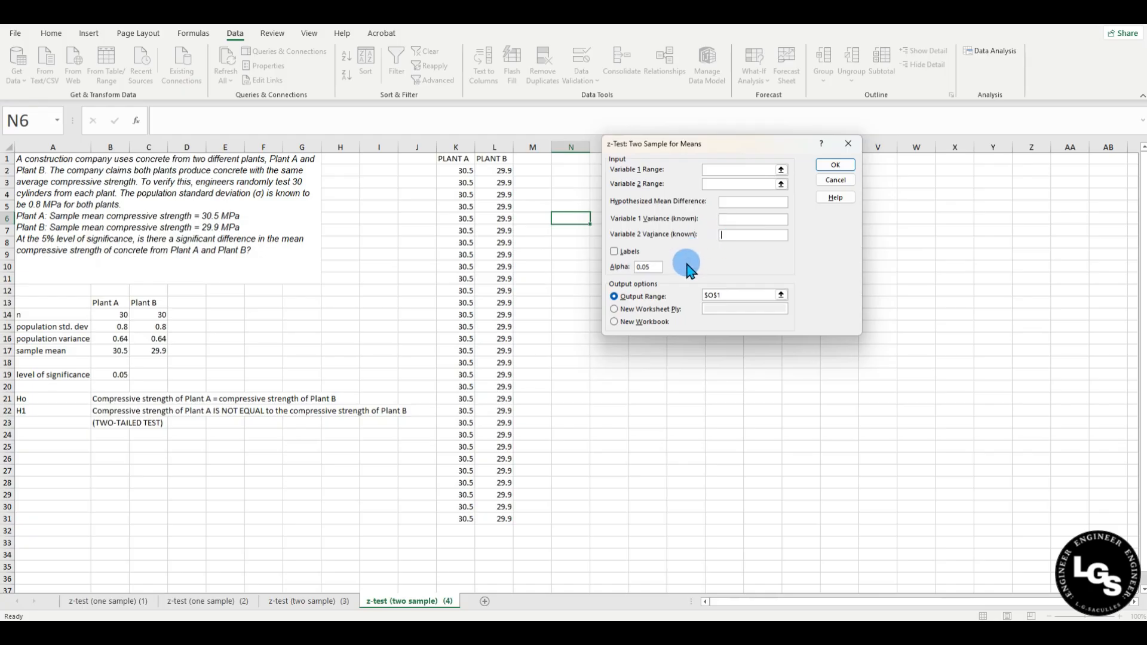
left_click_drag(723, 296, 677, 301)
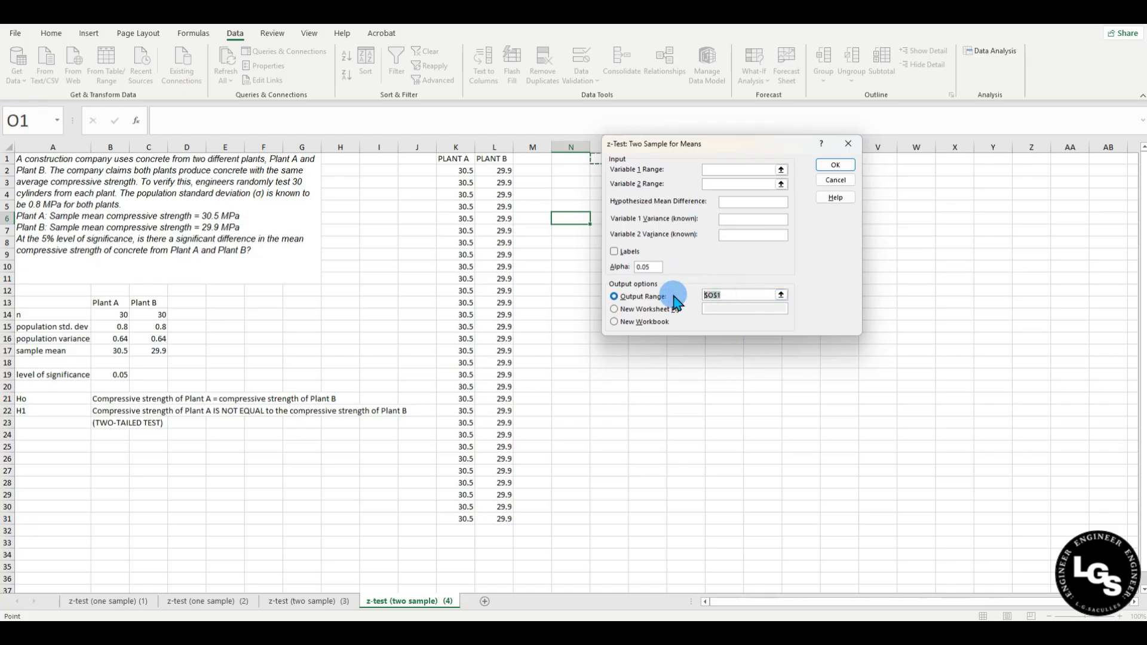
key("Delete")
Set ranges K2:K31 and L2:L31, difference 0, variances 0.64, output at N1, and run the test.
left_click(711, 169)
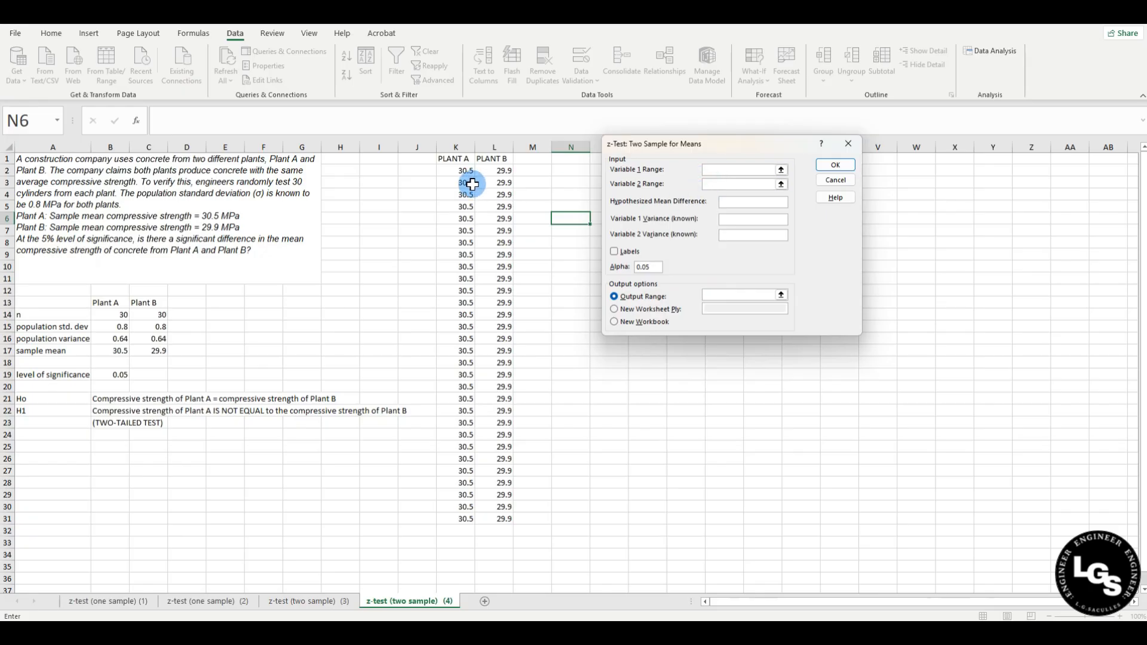
left_click_drag(452, 172, 450, 519)
left_click(708, 184)
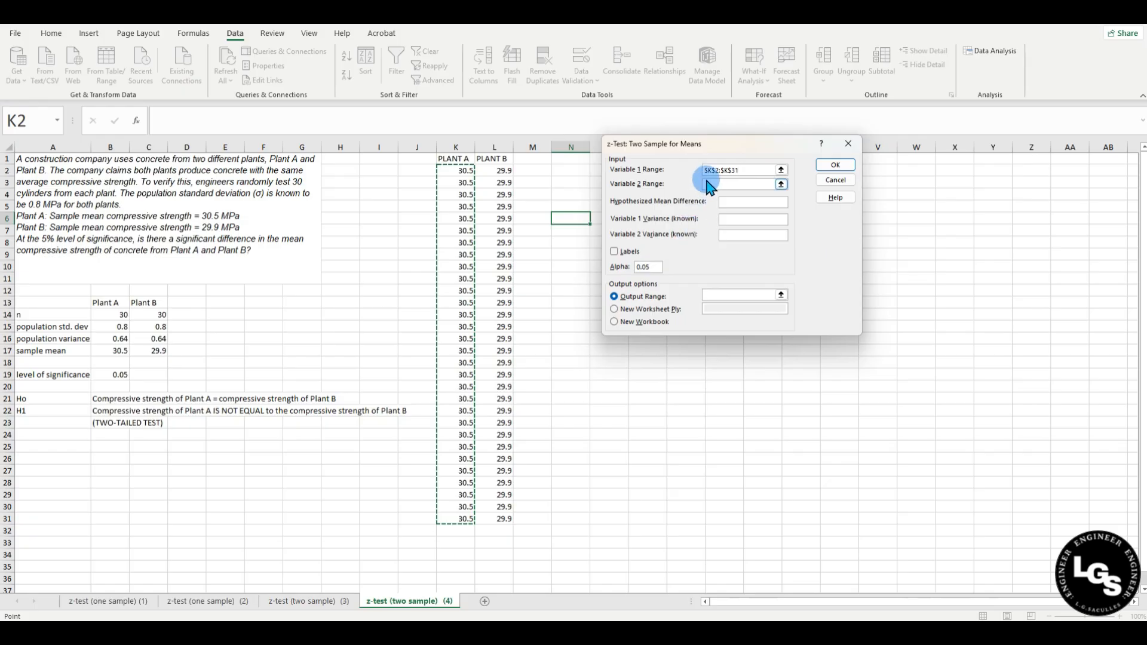
left_click_drag(496, 171, 504, 519)
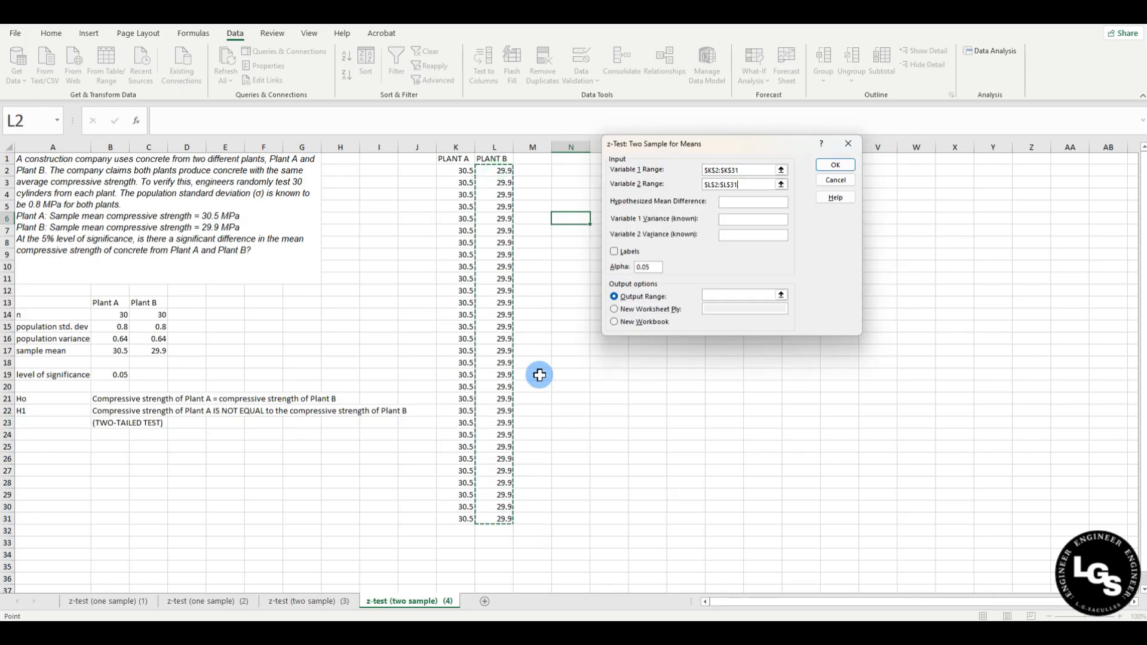
left_click(738, 203)
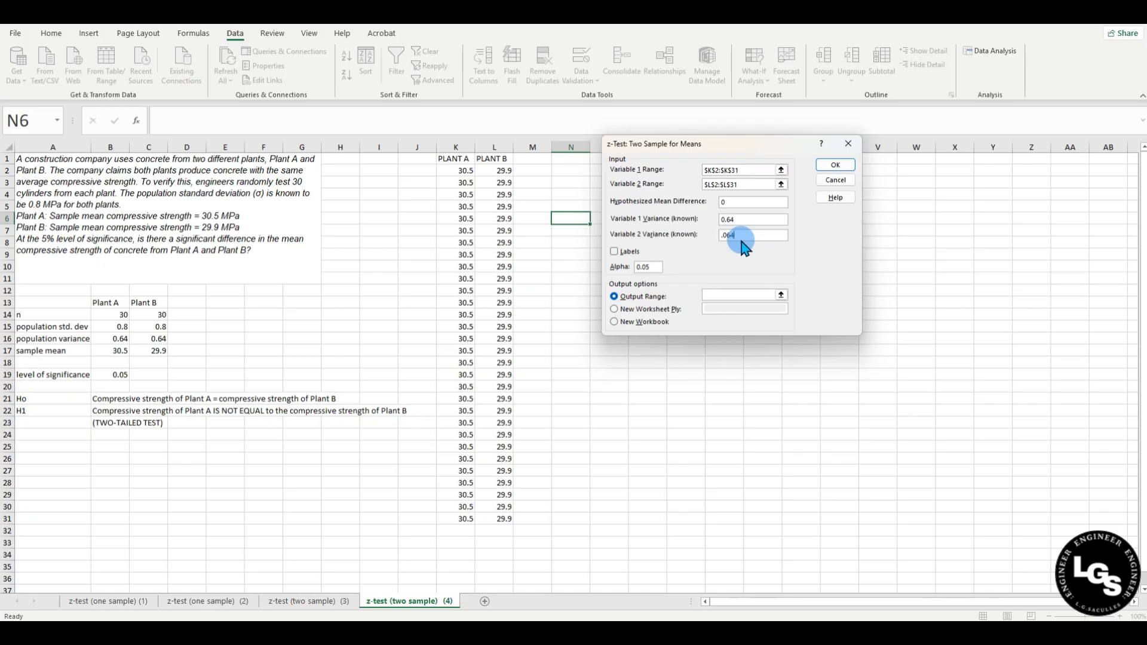
left_click(733, 227)
left_click_drag(711, 142, 439, 183)
left_click(442, 320)
left_click(583, 161)
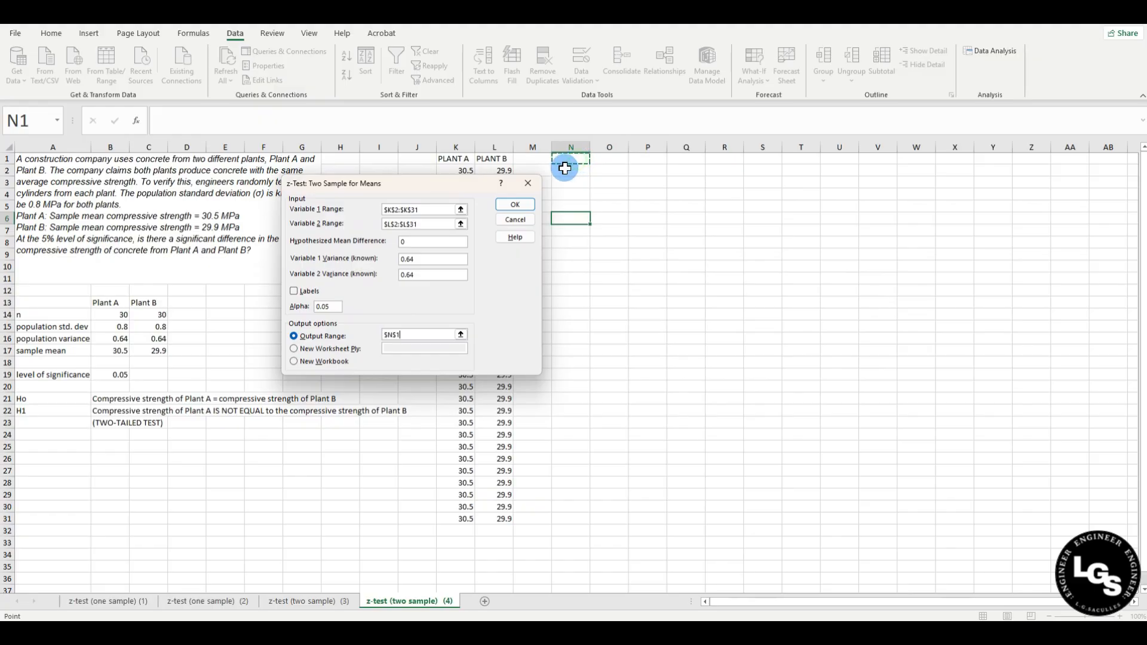
left_click(517, 206)
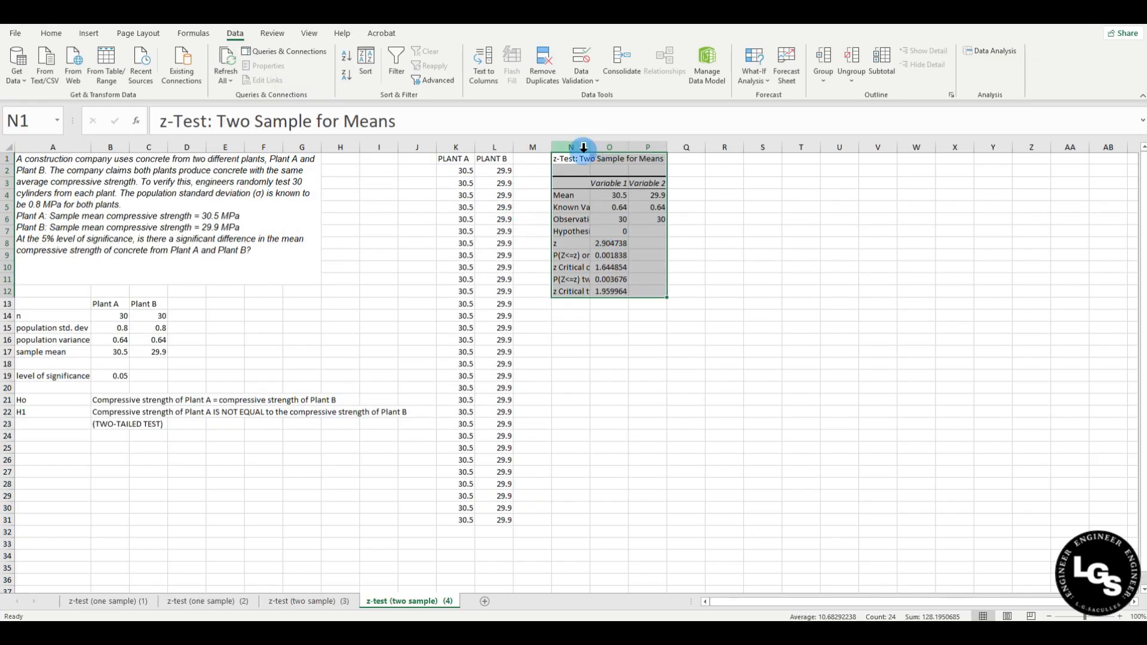
Widen column N and verify the result means 30.5 and 29.9 against B17 and C17.
left_click_drag(591, 146, 644, 146)
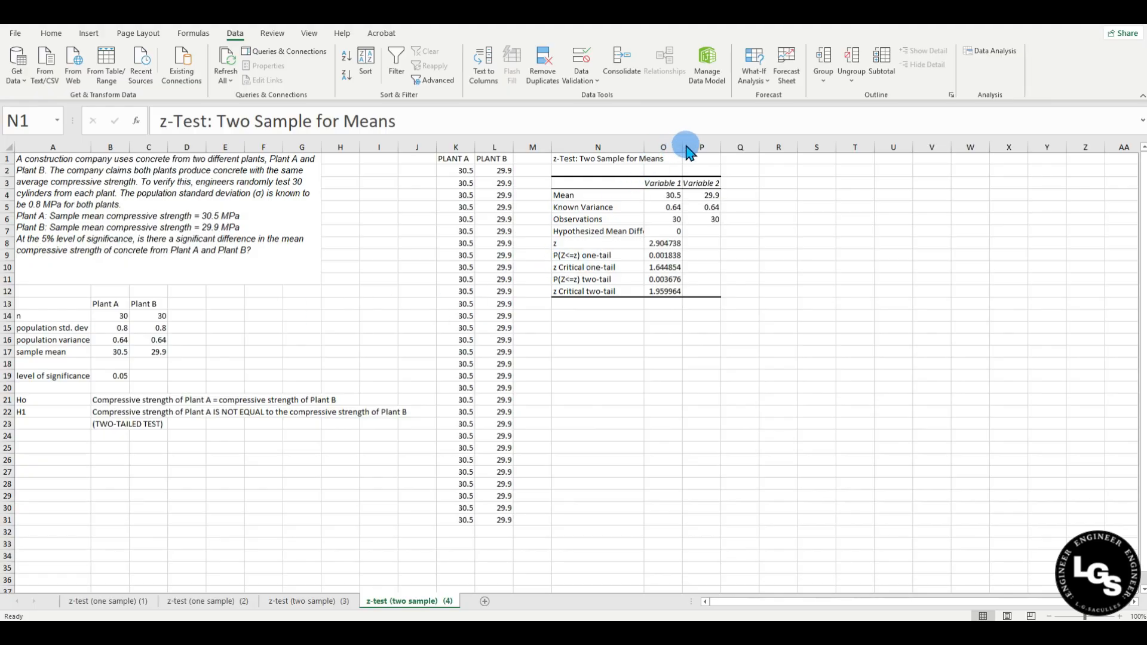
left_click(693, 207)
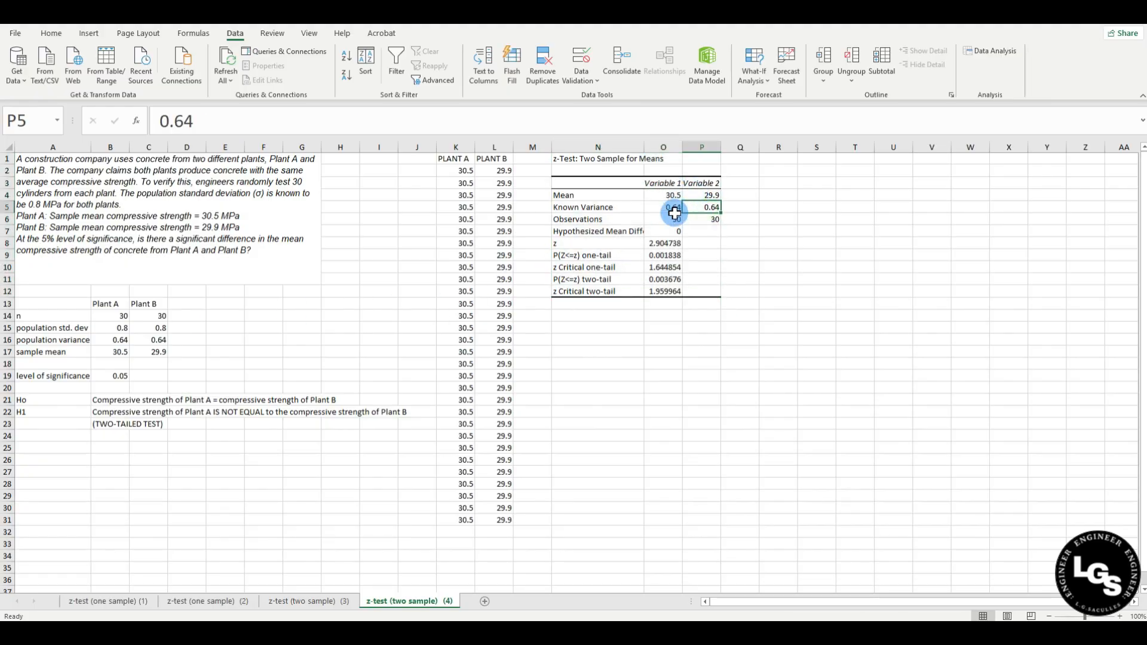
left_click(660, 197)
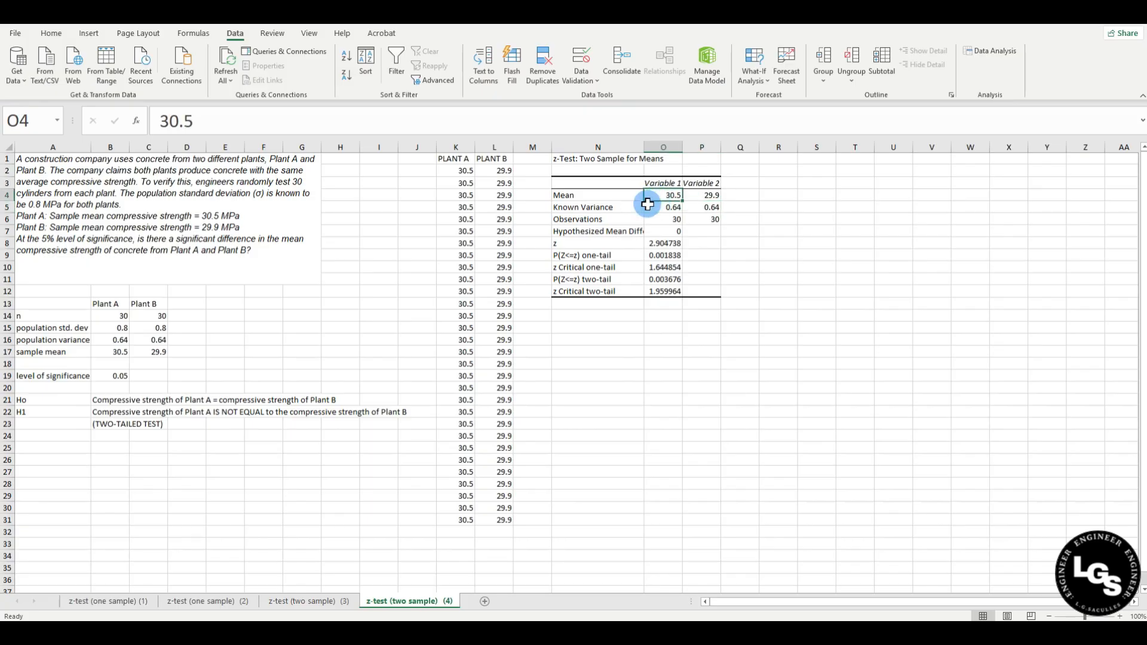
left_click(117, 352)
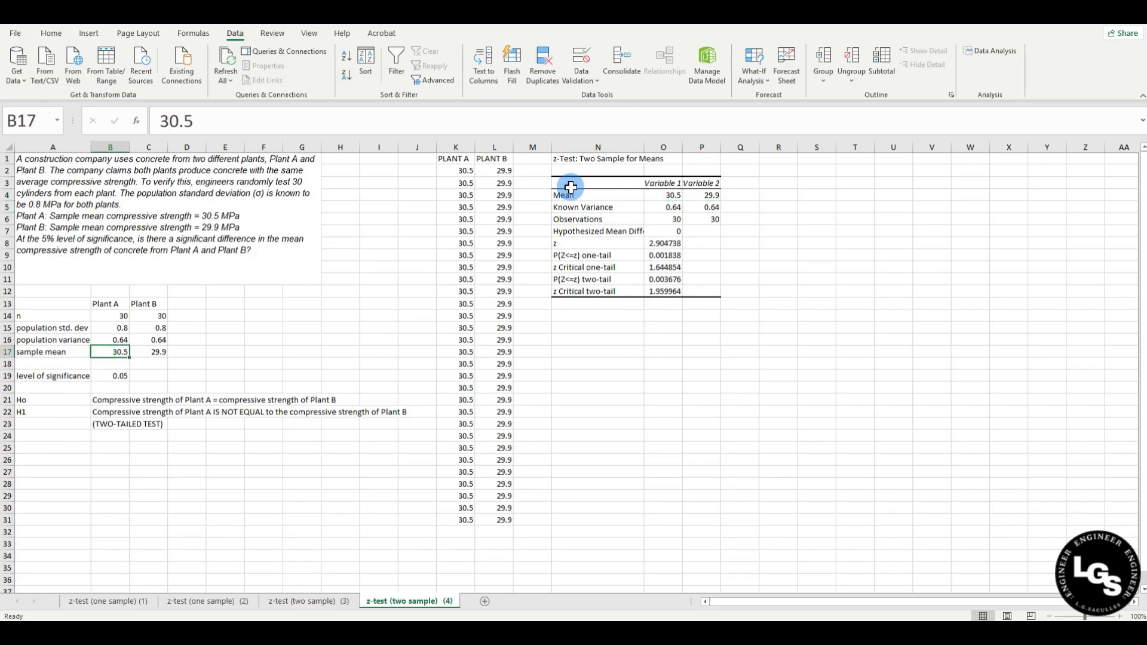
left_click(706, 196)
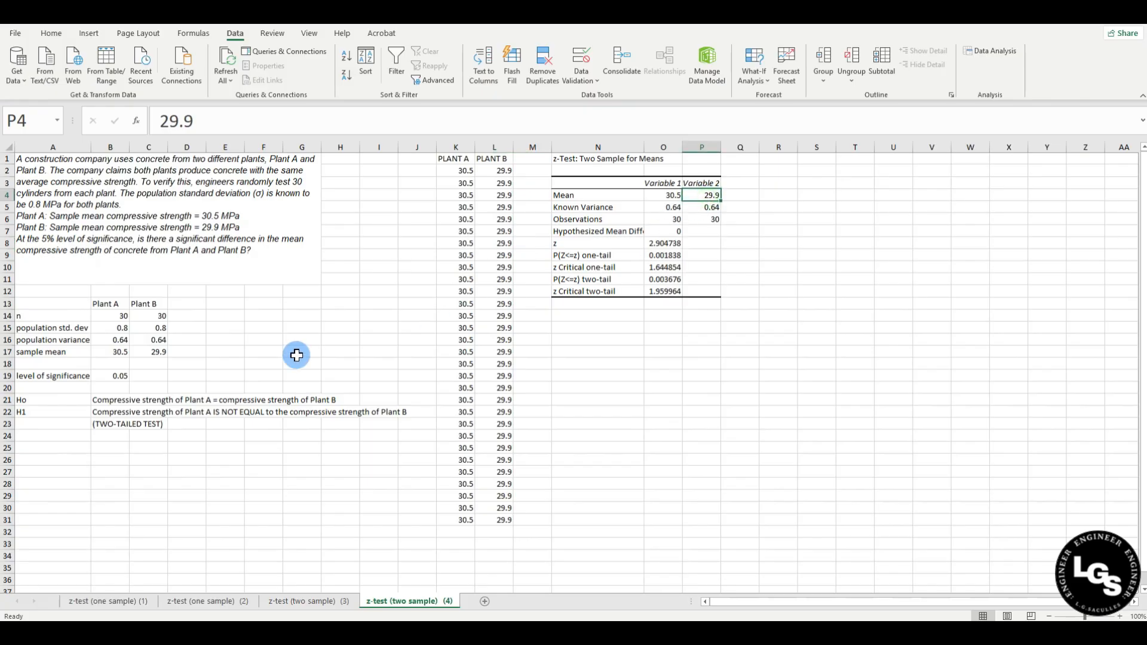
left_click(153, 353)
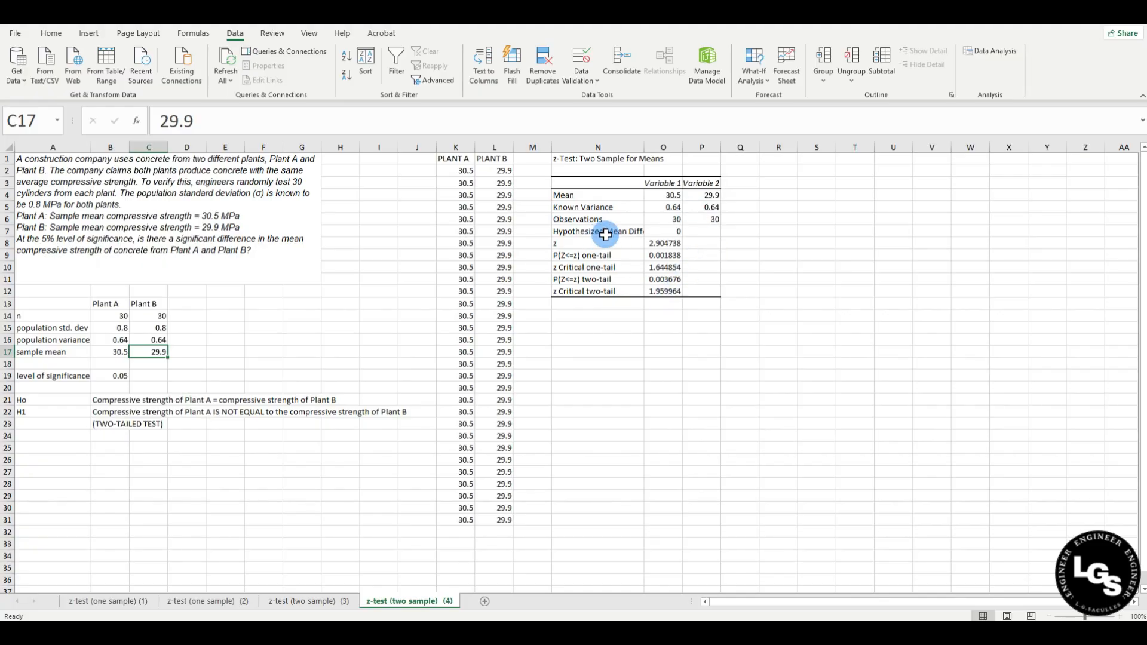
Fill the z statistic row N8:O8 with yellow.
left_click_drag(610, 241, 659, 241)
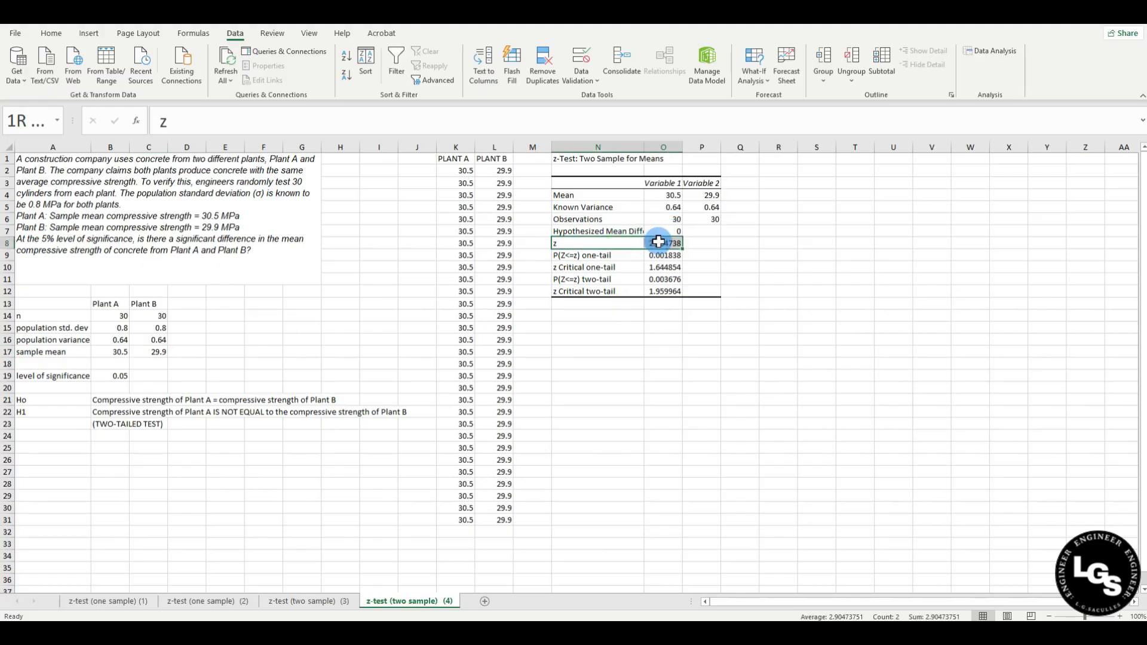
left_click(51, 33)
left_click(192, 79)
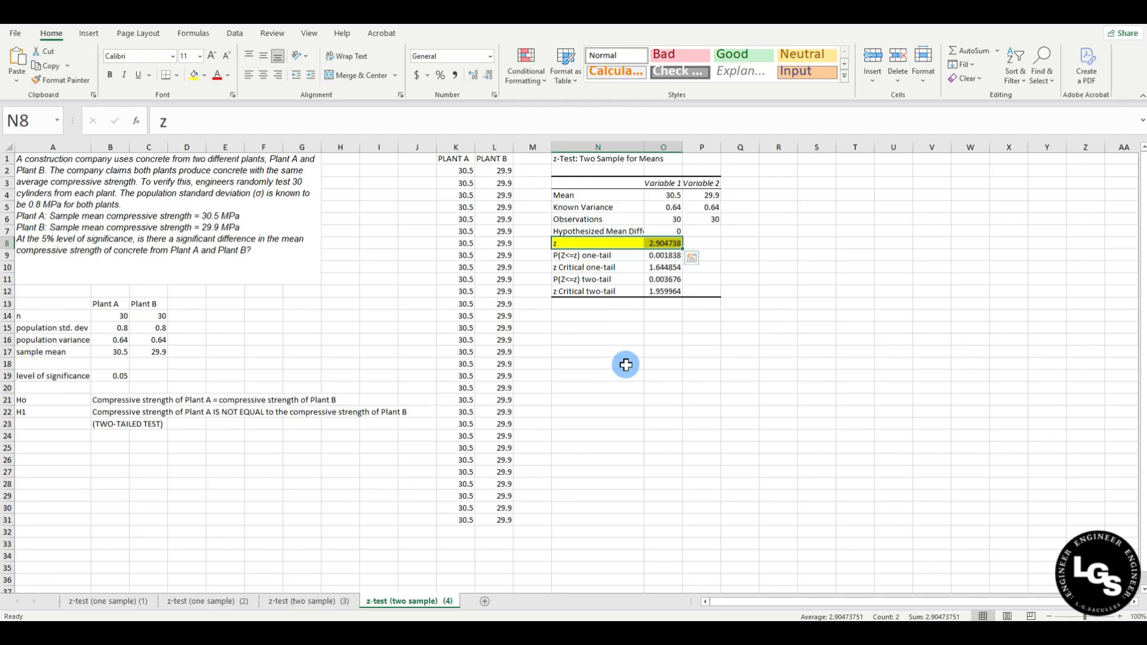
left_click(603, 338)
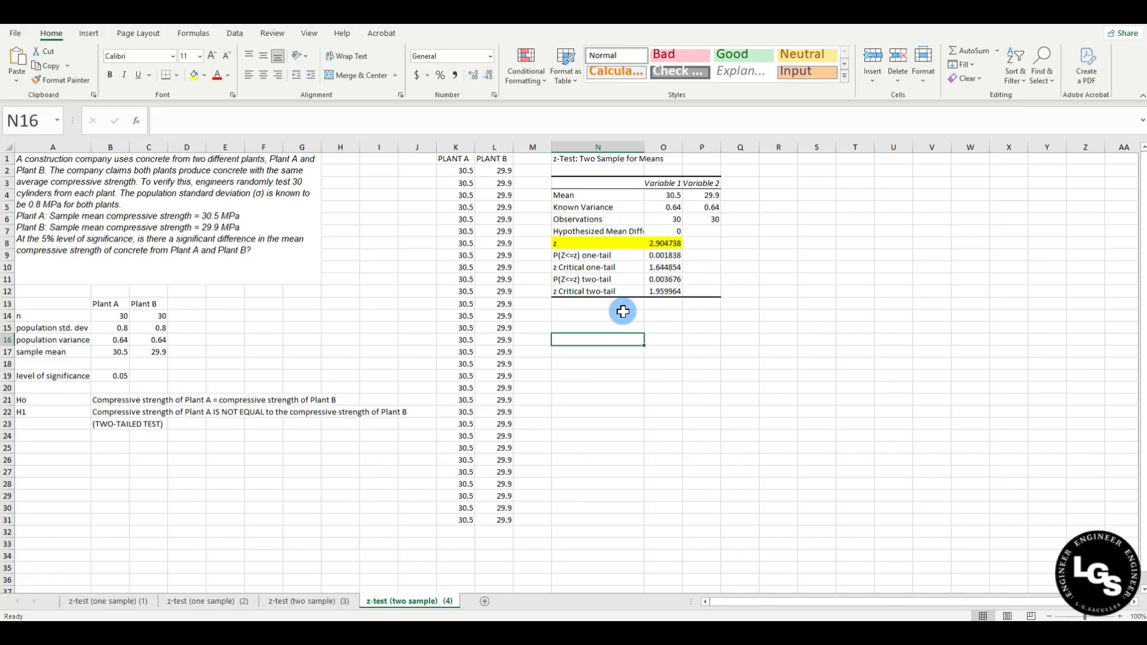
Shade the z Critical two-tail row N12:O12 light green and paste the normal-curve image below.
left_click_drag(576, 294, 663, 290)
left_click(204, 74)
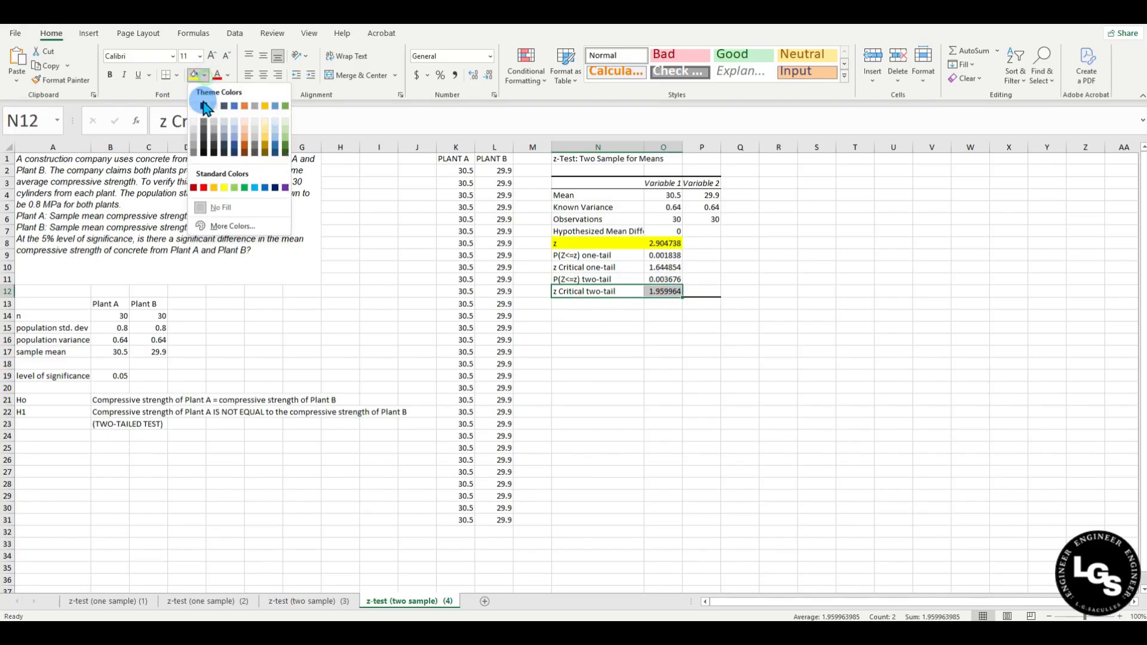
left_click(234, 187)
left_click(597, 336)
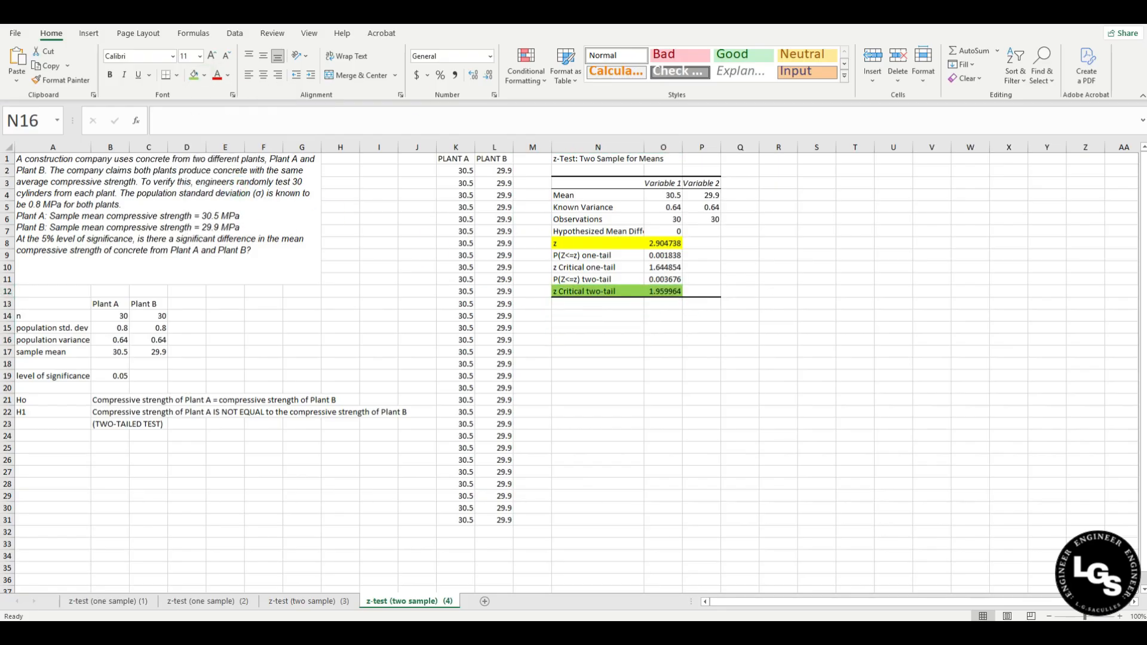
left_click(557, 339)
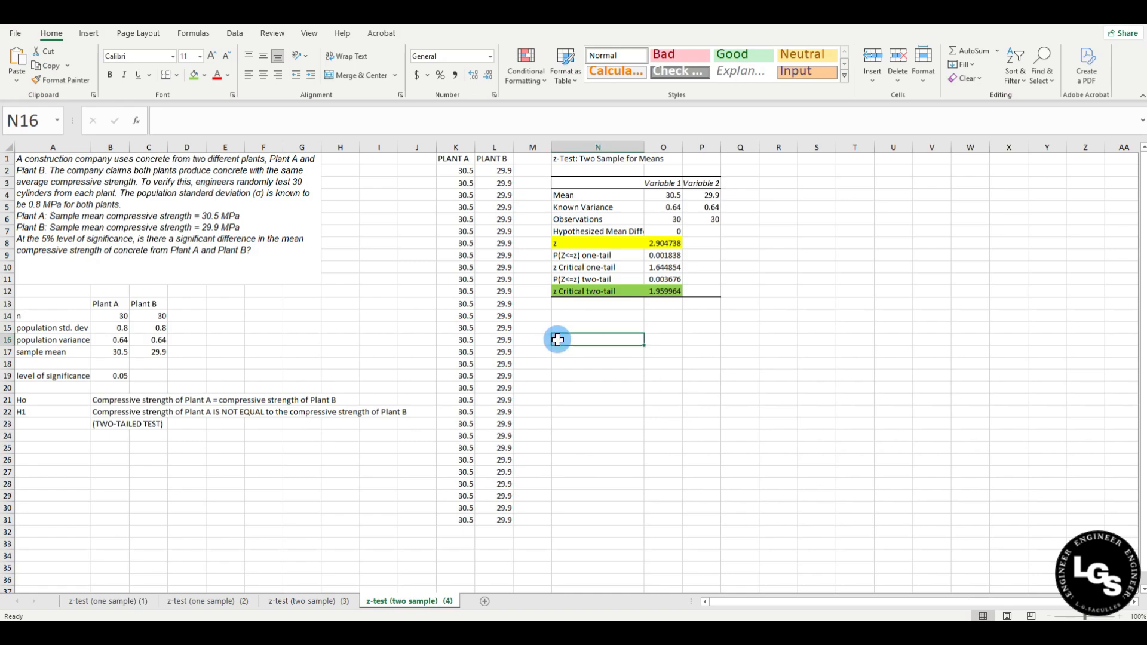
key("ctrl+v")
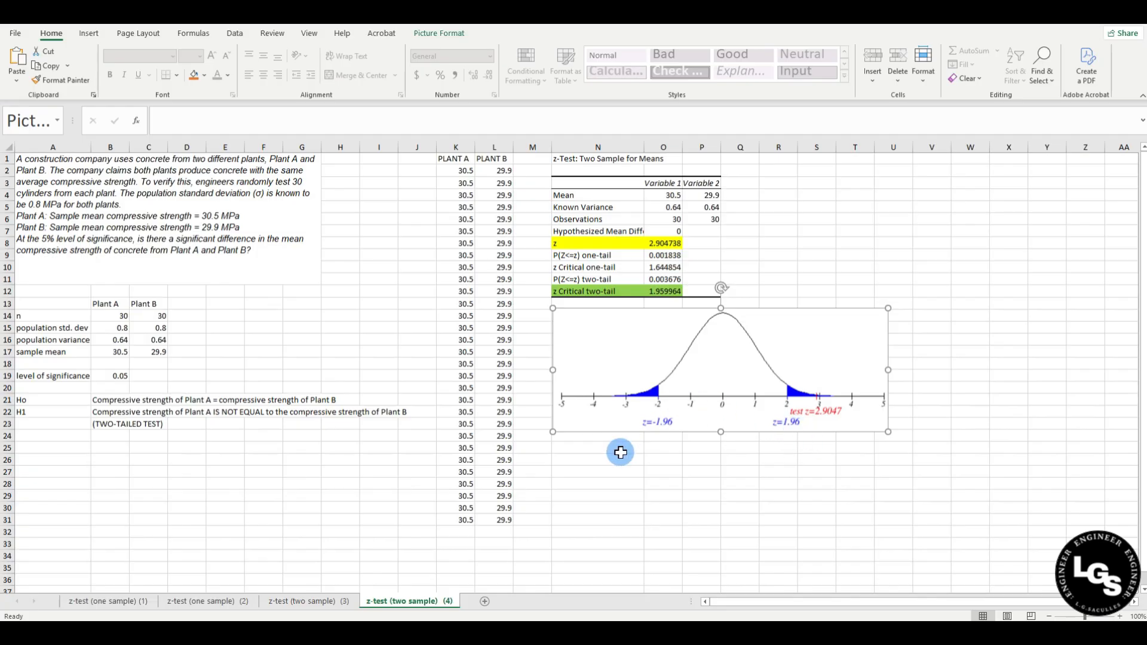
left_click(586, 240)
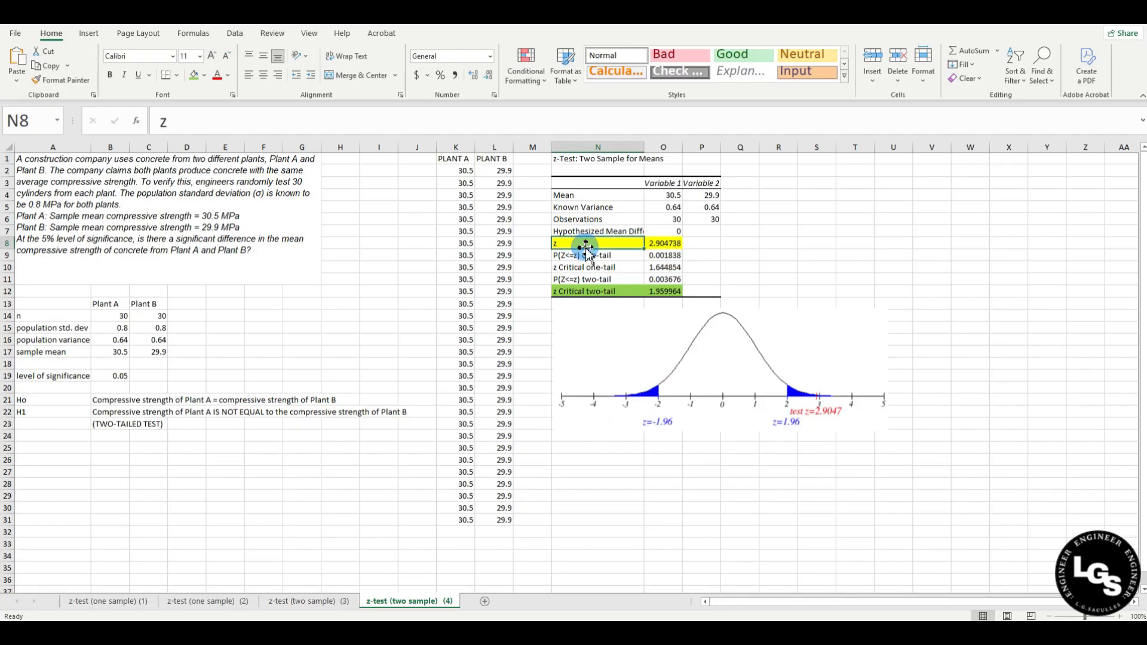
left_click(714, 240)
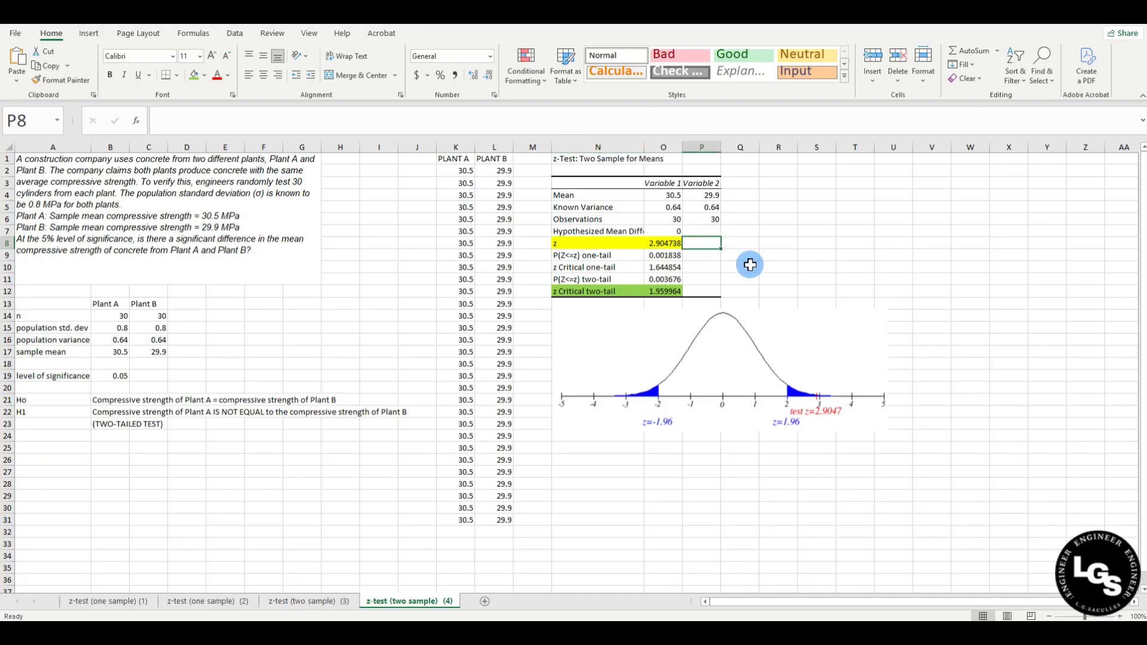
key("Left")
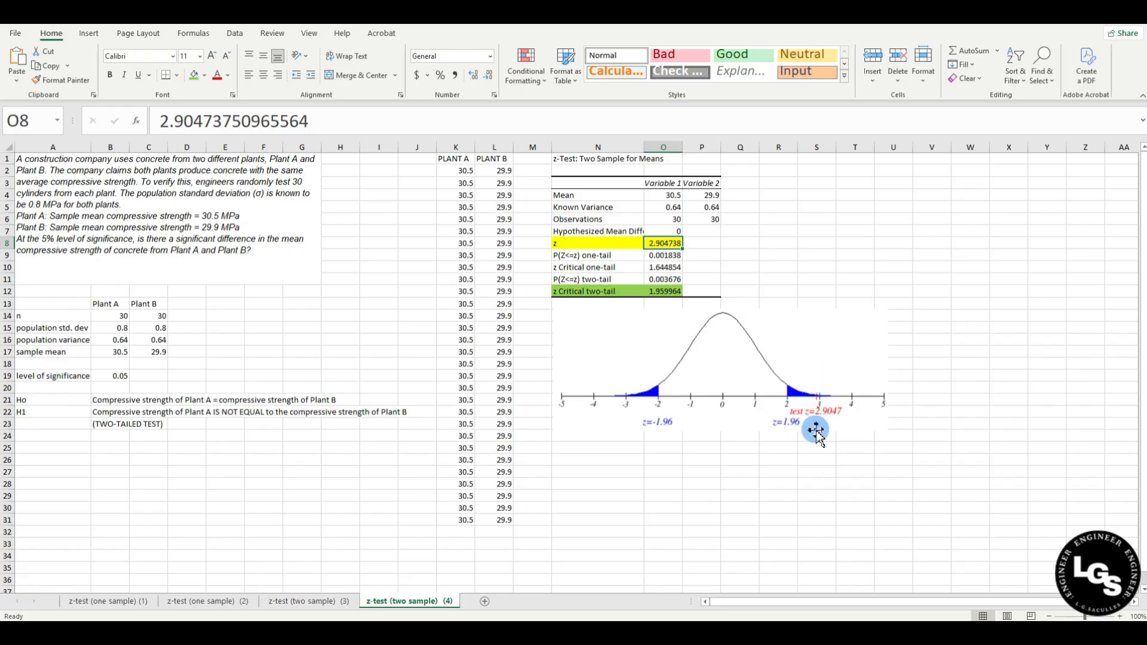
Enter a Decision label with 'Reject Ho' beside it.
left_click(617, 460)
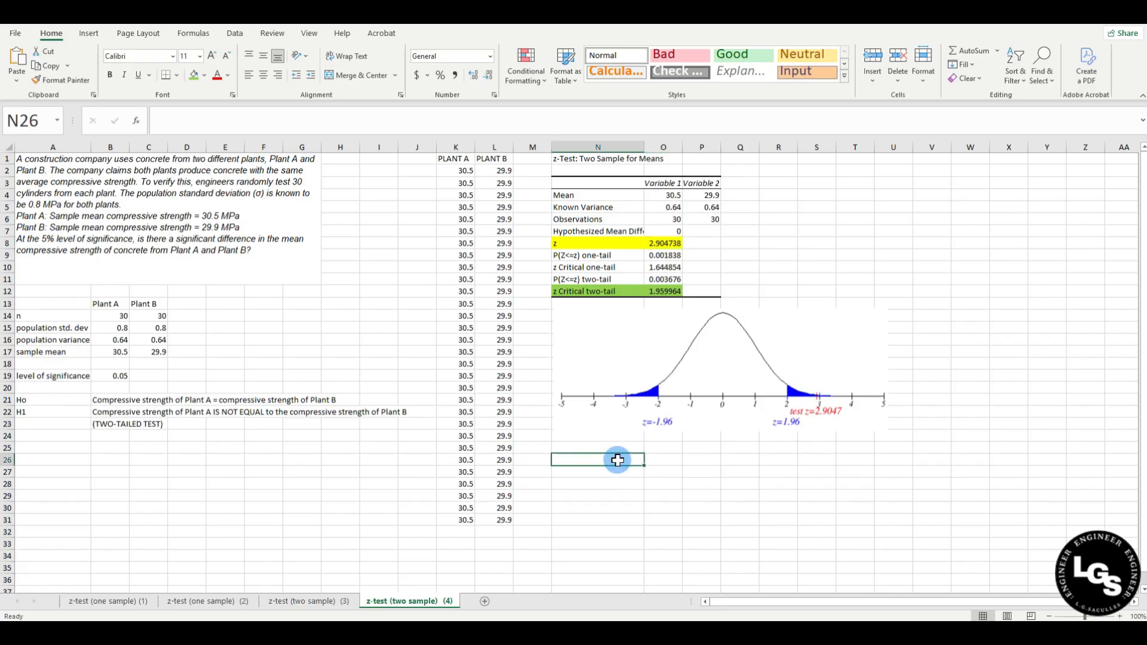
type("Decision")
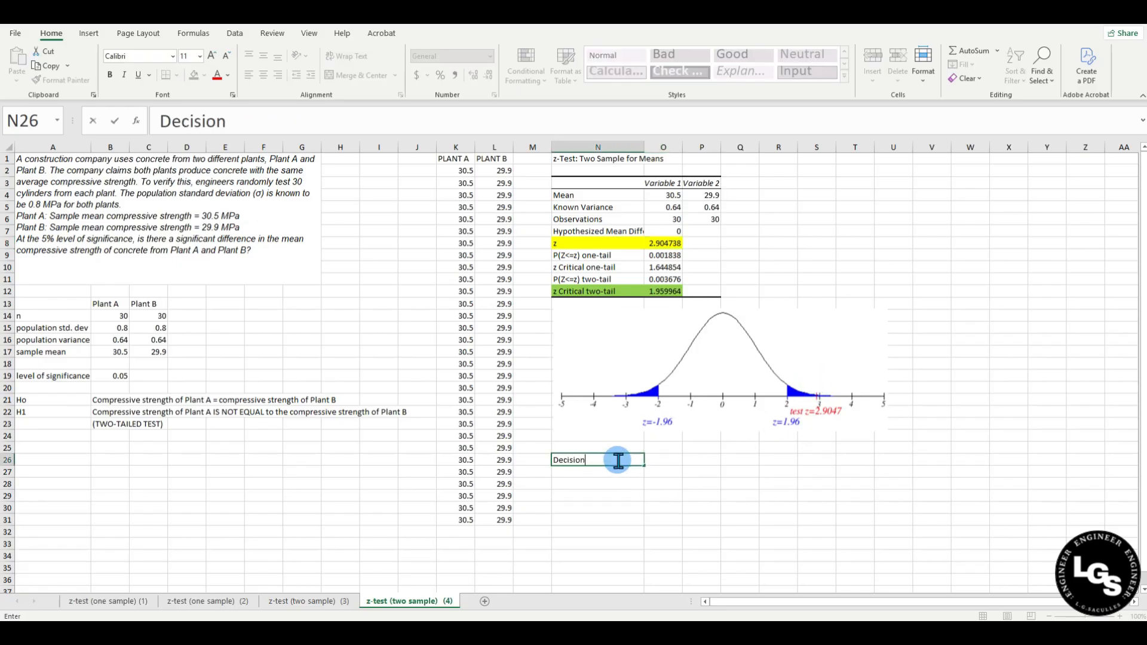
key("Tab")
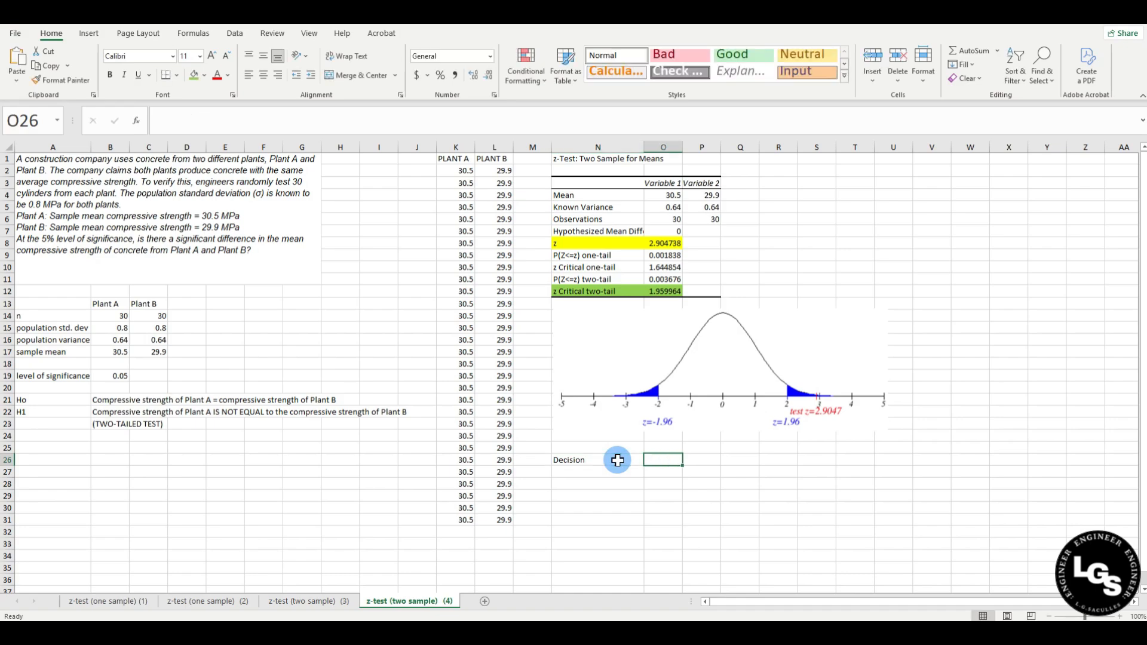
type("Re")
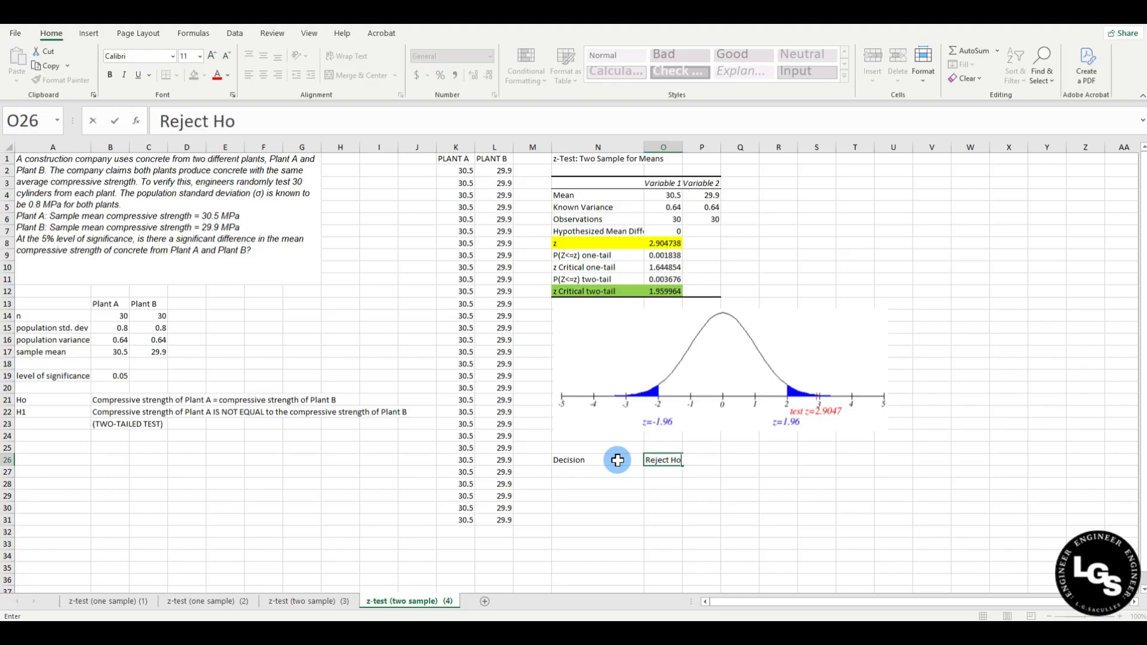
type("ject Ho")
key("Return")
Add a Conclusion label beneath it and begin its text with 'At the 4% level'.
left_click(599, 471)
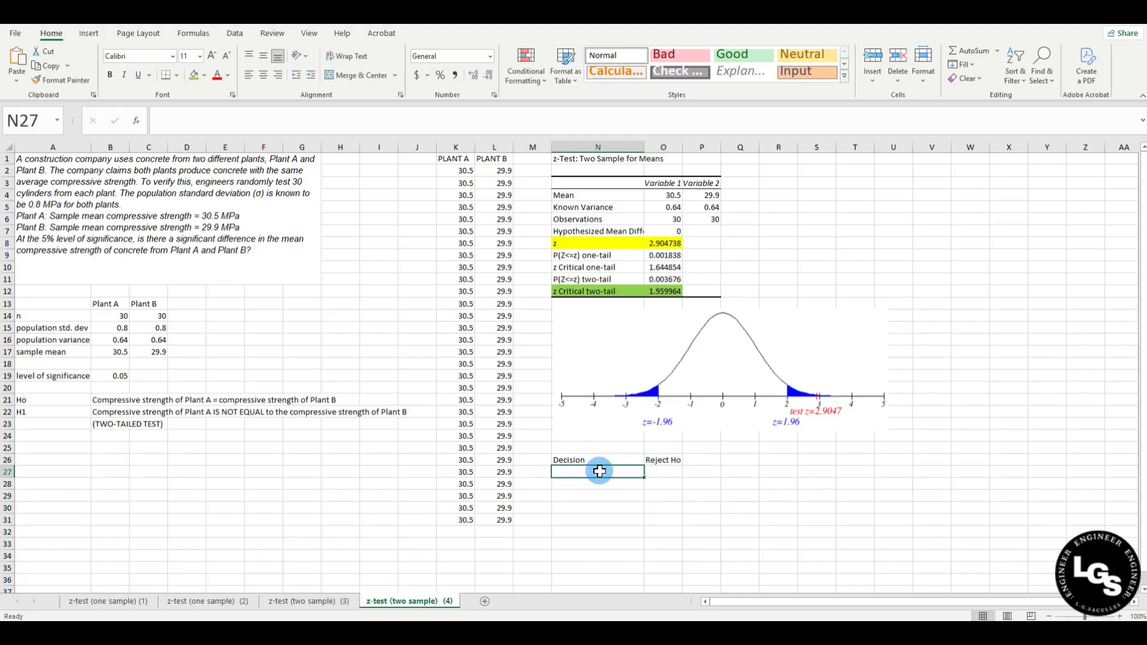
type("Conclusi")
type("on")
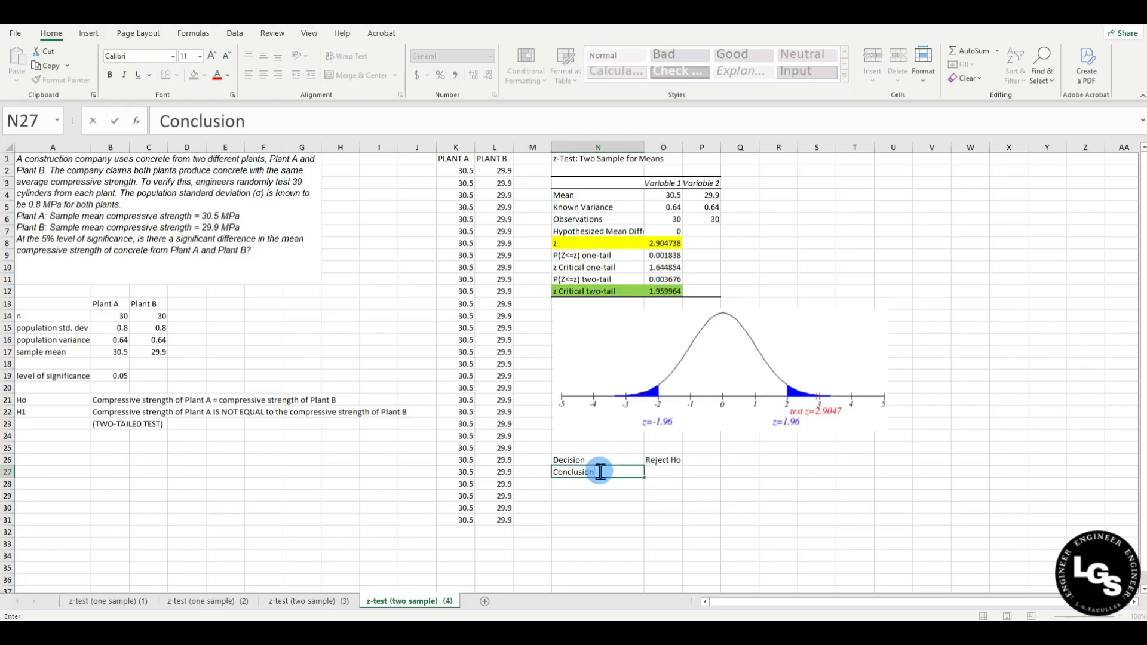
key("Return")
key("Tab")
key("Up")
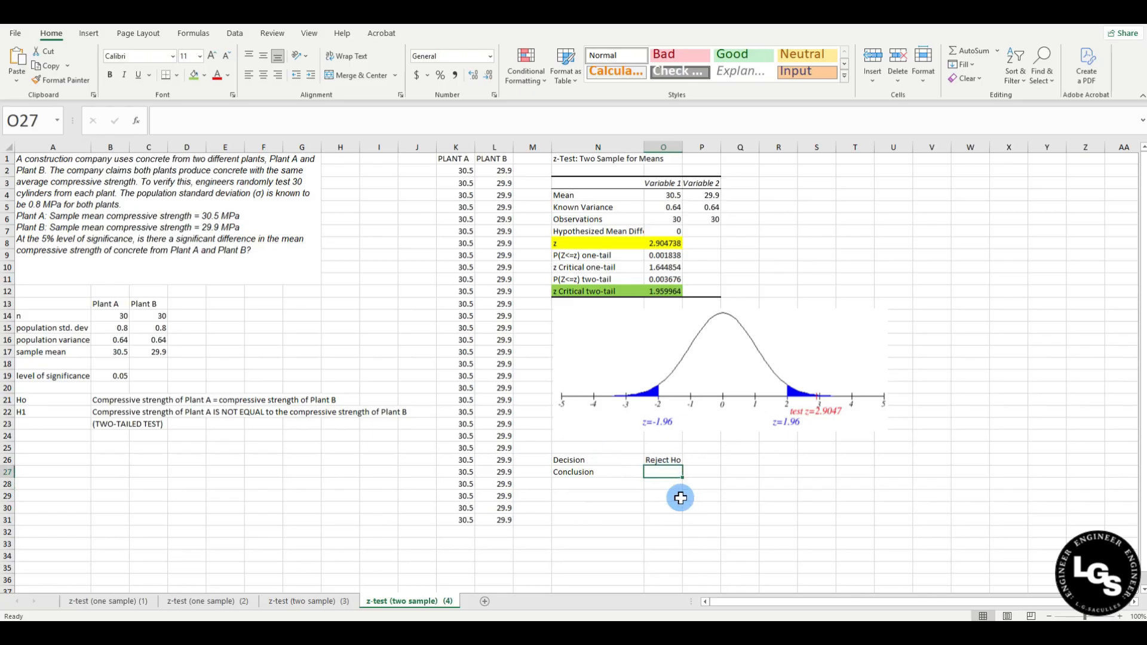
type("At the ")
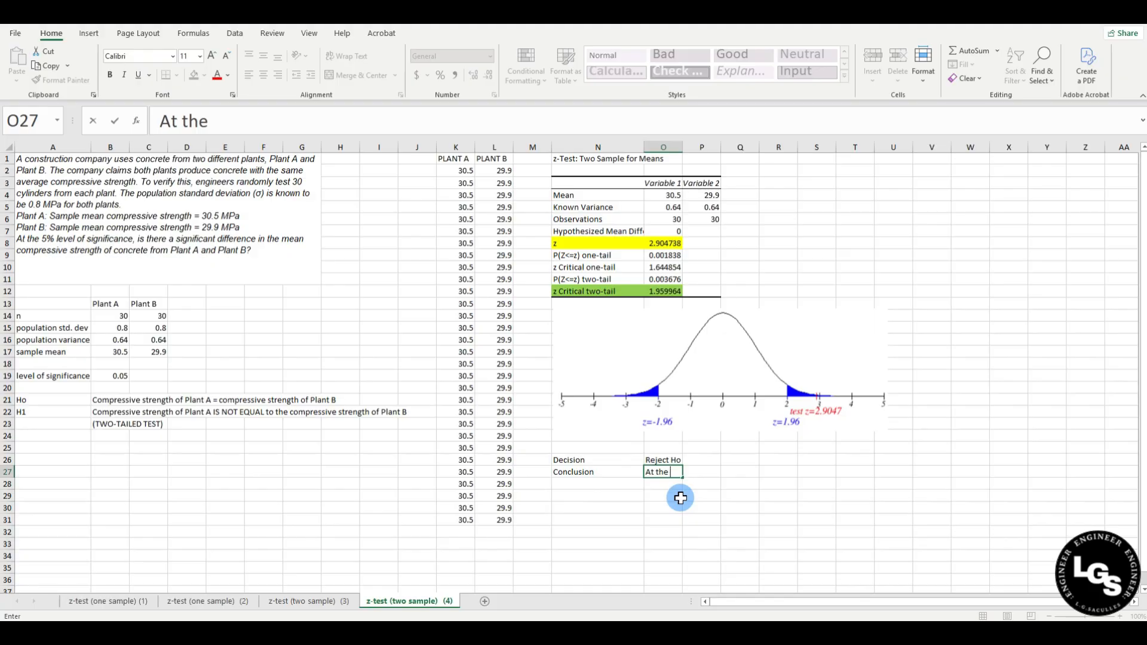
type("4% level of")
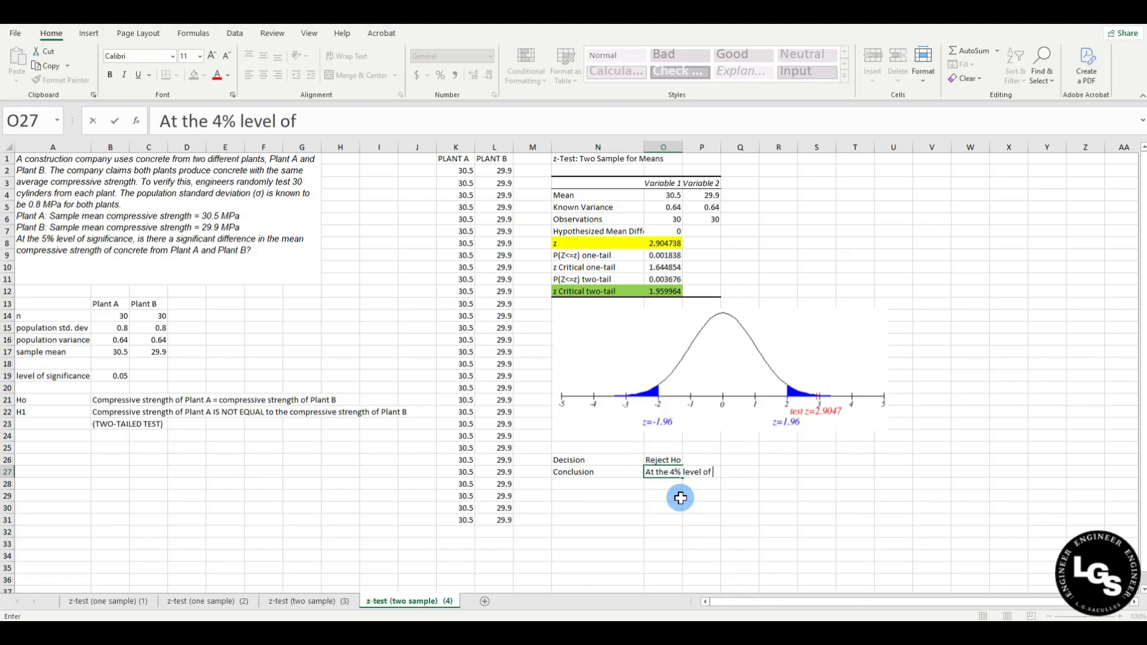
Change 4% to 5% and finish the conclusion on the plants' differing average compressive strength.
left_click(212, 125)
key("BackSpace")
type("5")
left_click(310, 120)
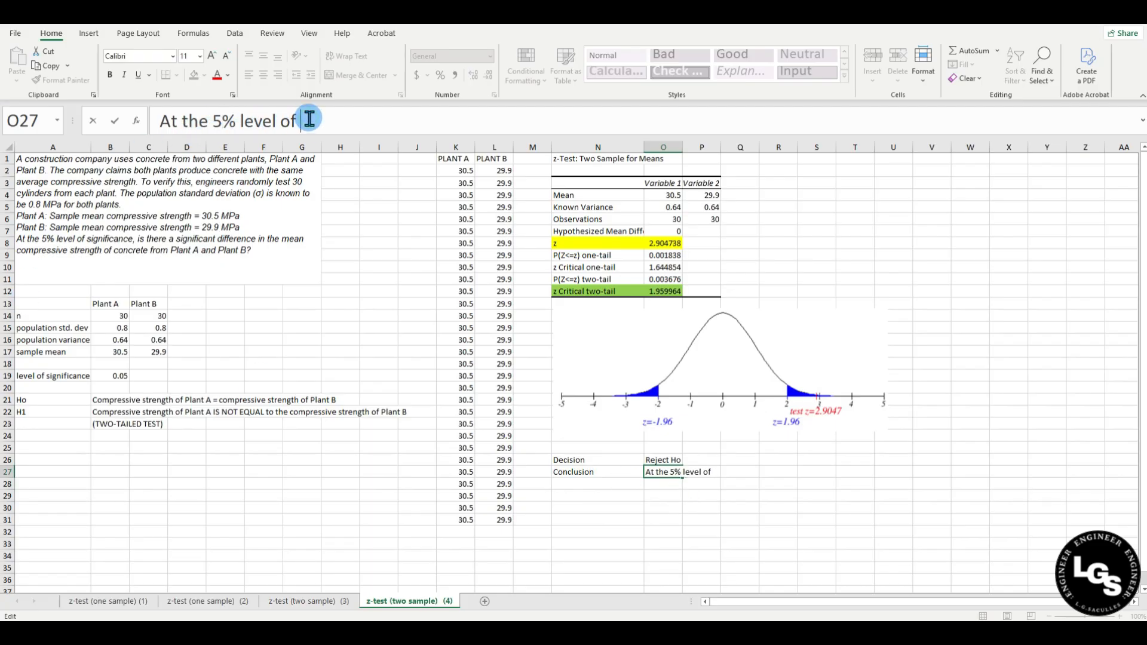
type("significance")
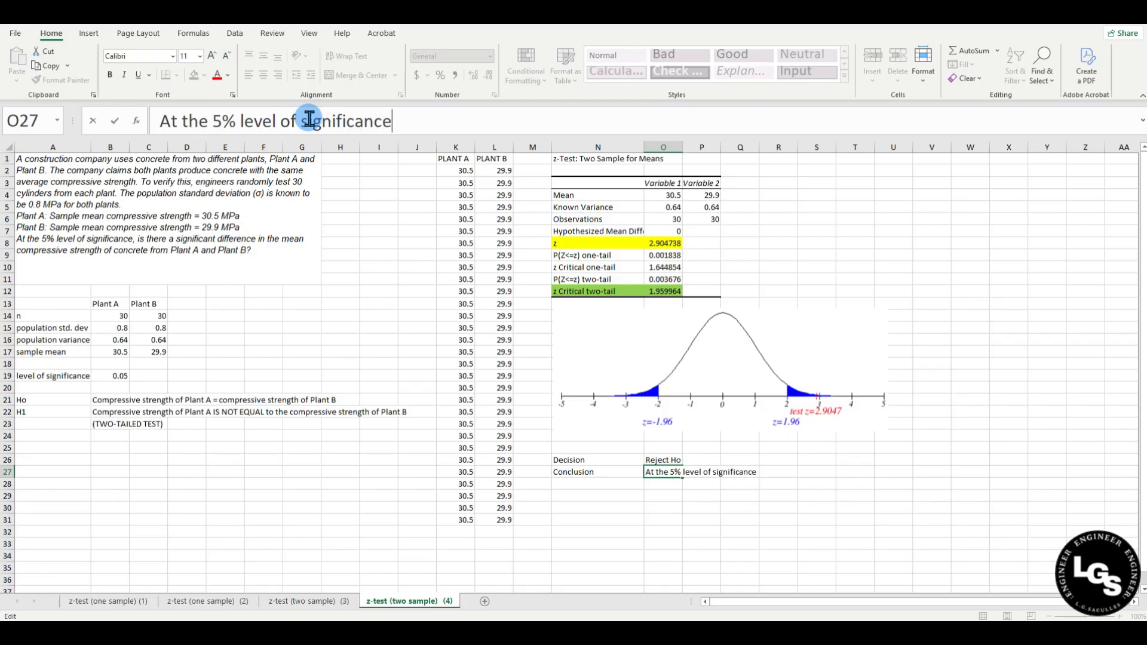
type(", there is a significan")
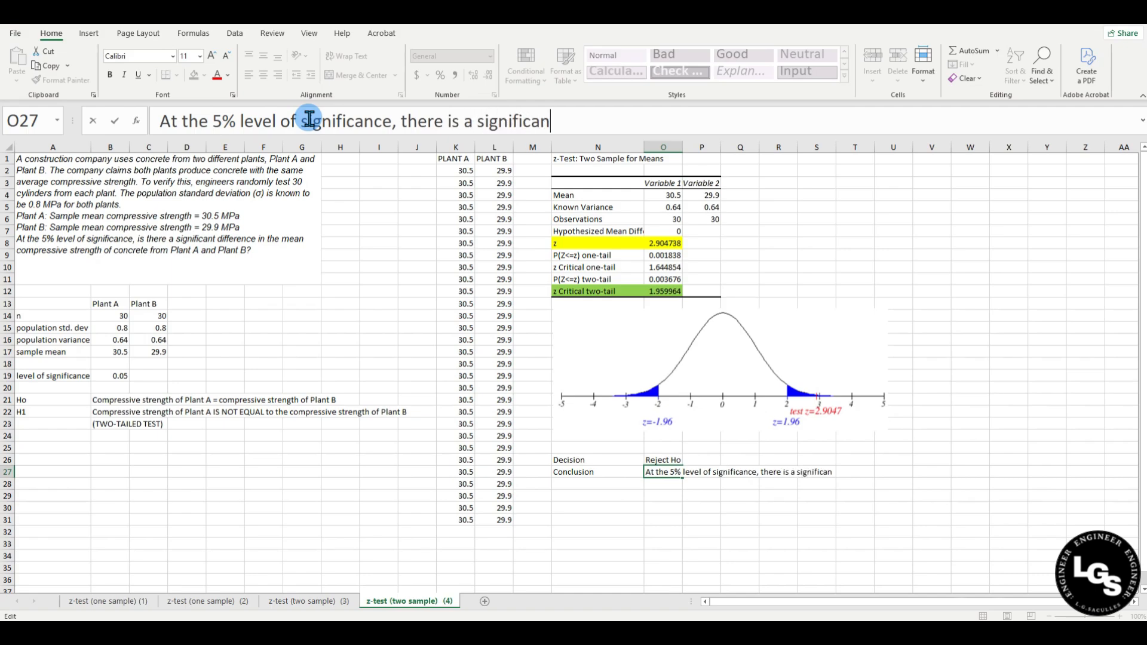
type("t difference")
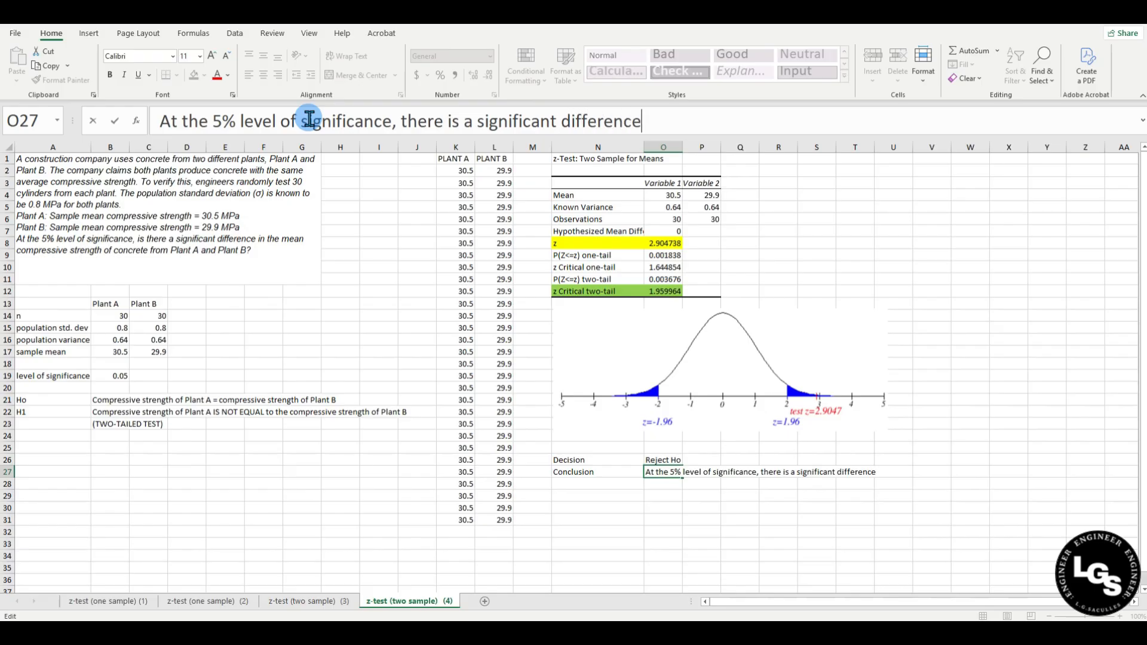
type(" in the averag")
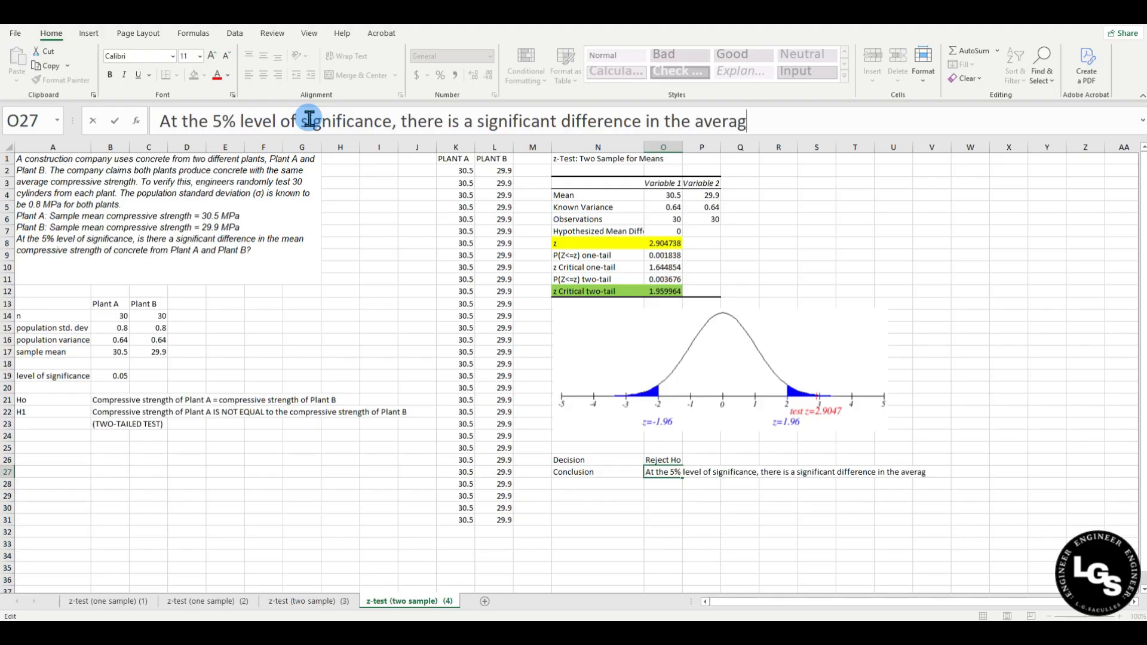
type("e compr4")
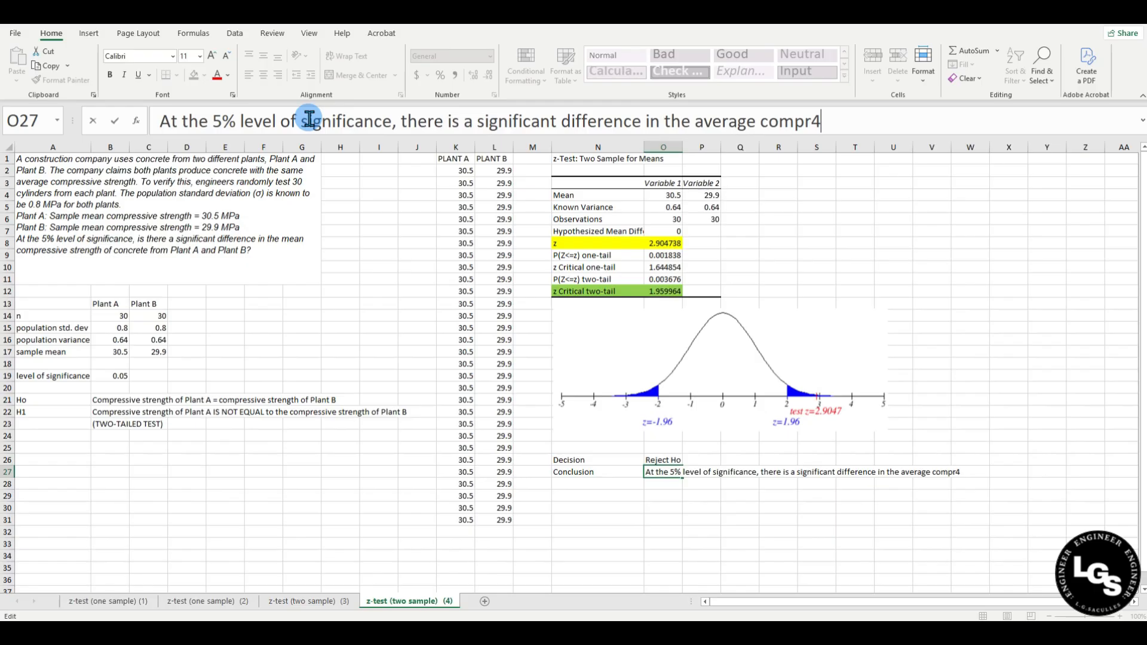
key("BackSpace")
type("essive strength")
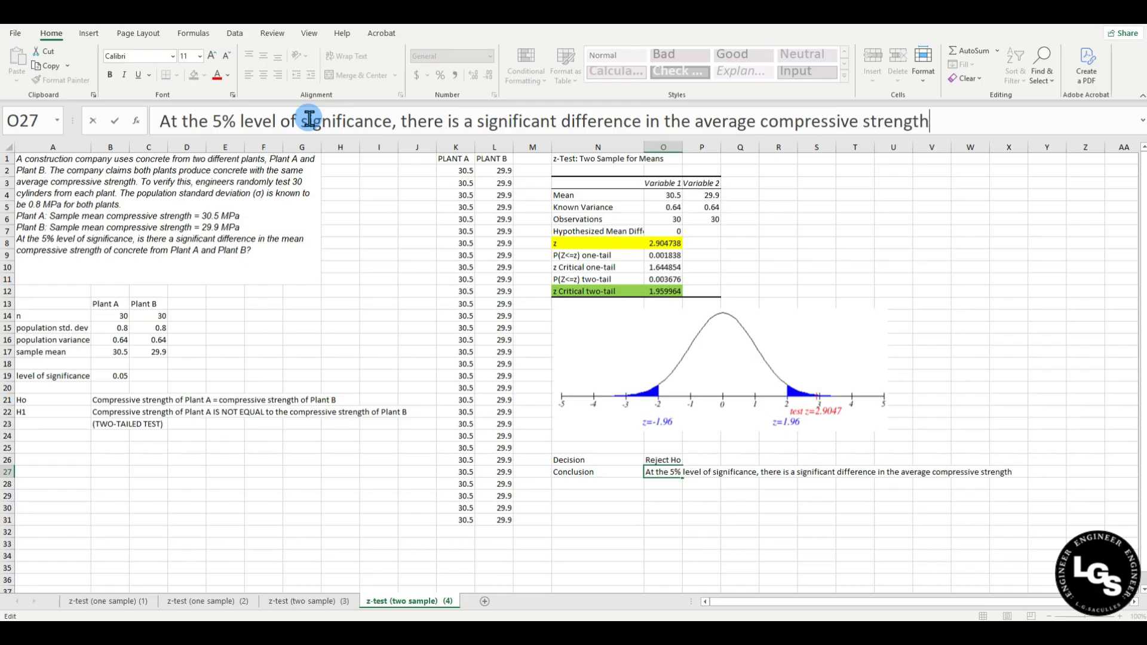
type(" between co")
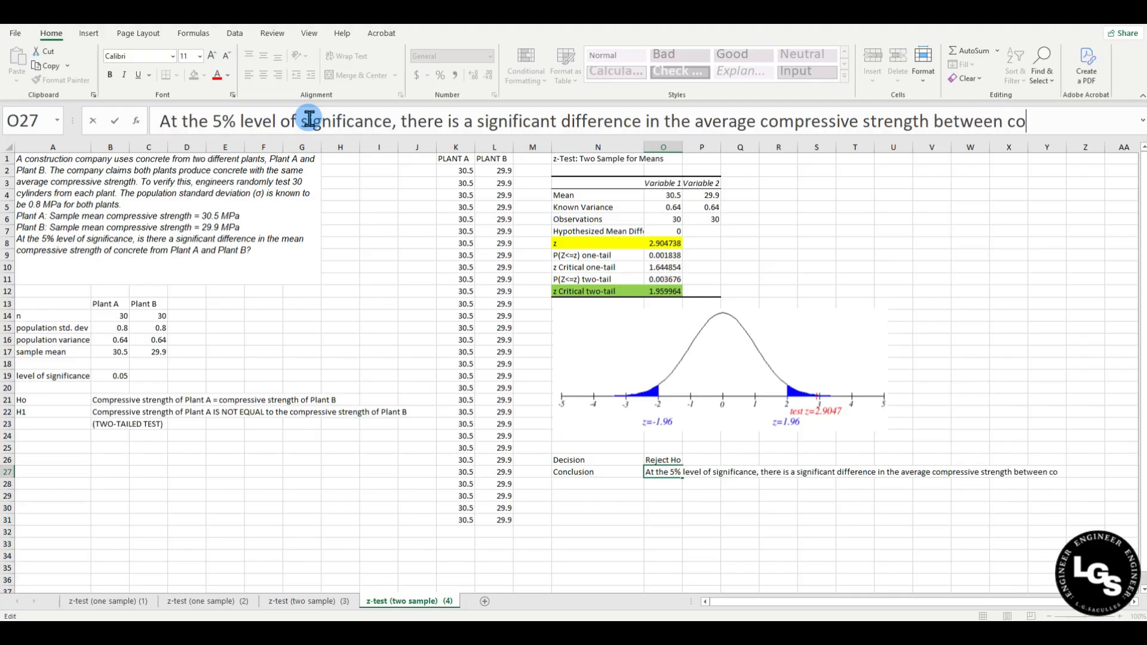
type("ncrete from P")
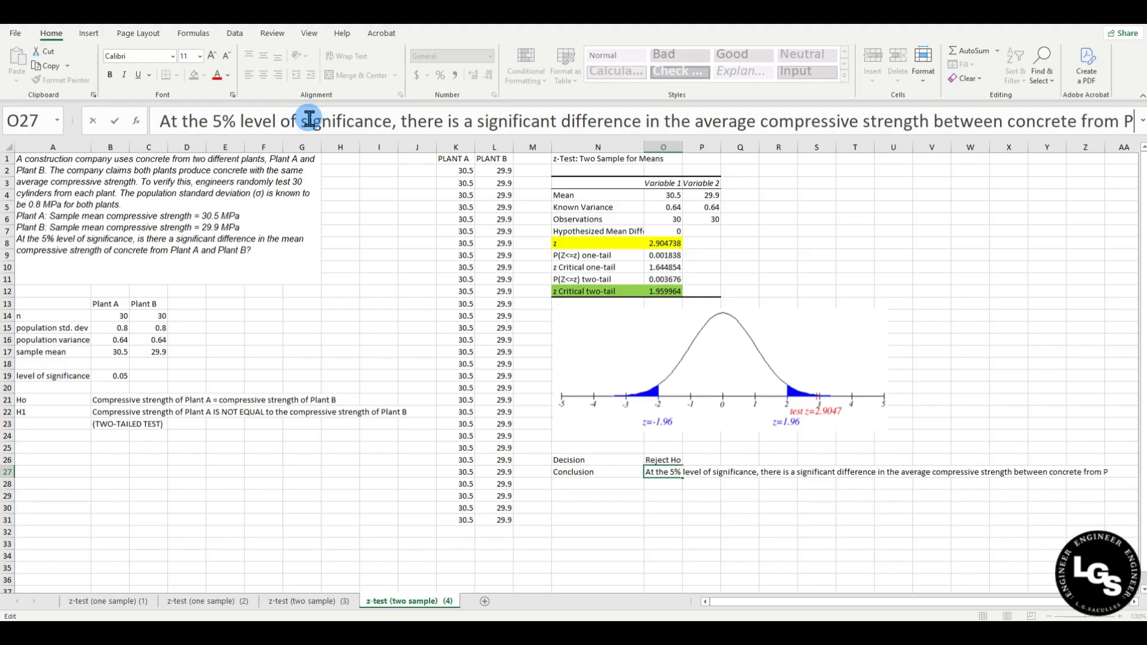
type("lant and Plant B")
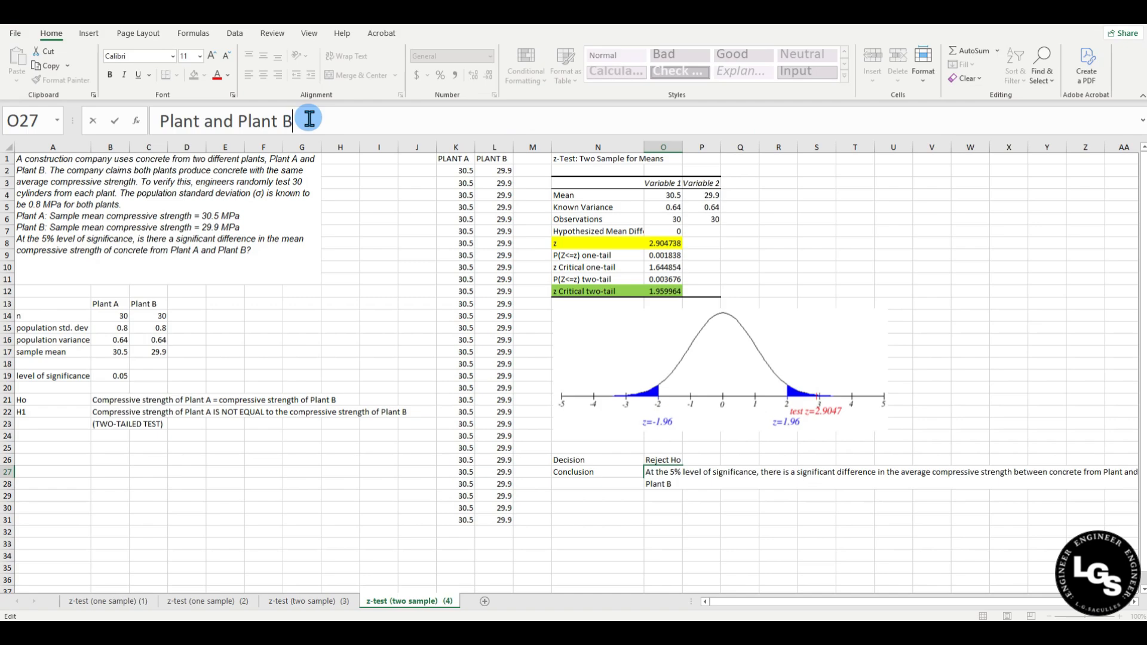
type(".")
key("Return")
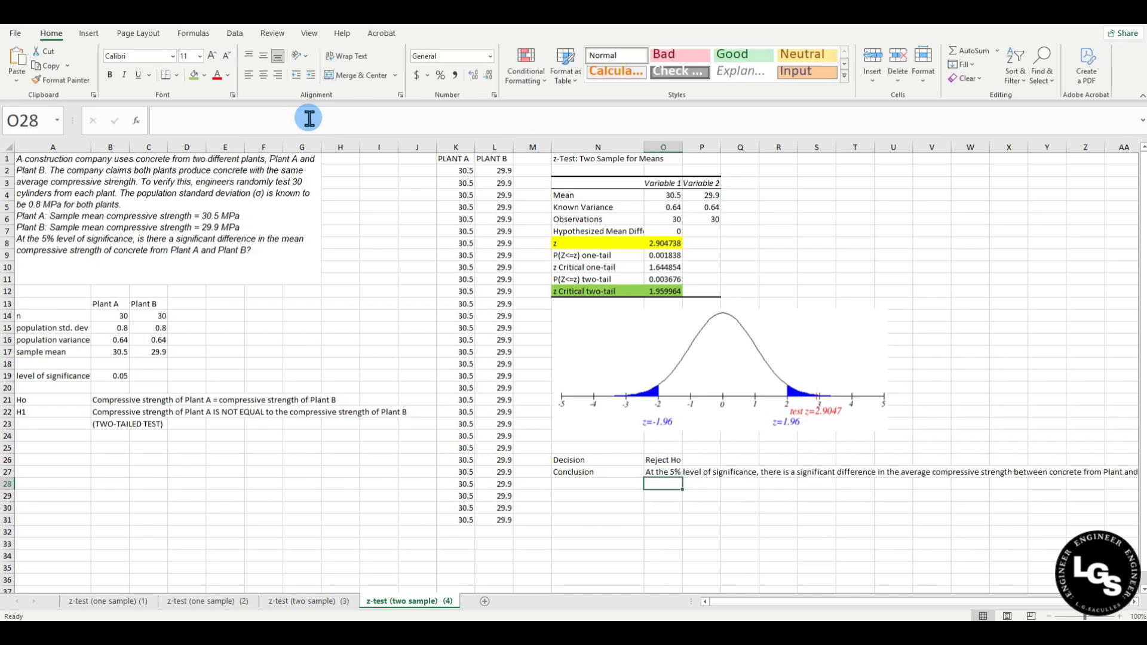
Merge and centre O27:U28 with wrapped, top-aligned text, then widen column U to fit the conclusion.
left_click_drag(666, 471, 907, 482)
left_click(350, 77)
left_click(346, 56)
left_click(248, 55)
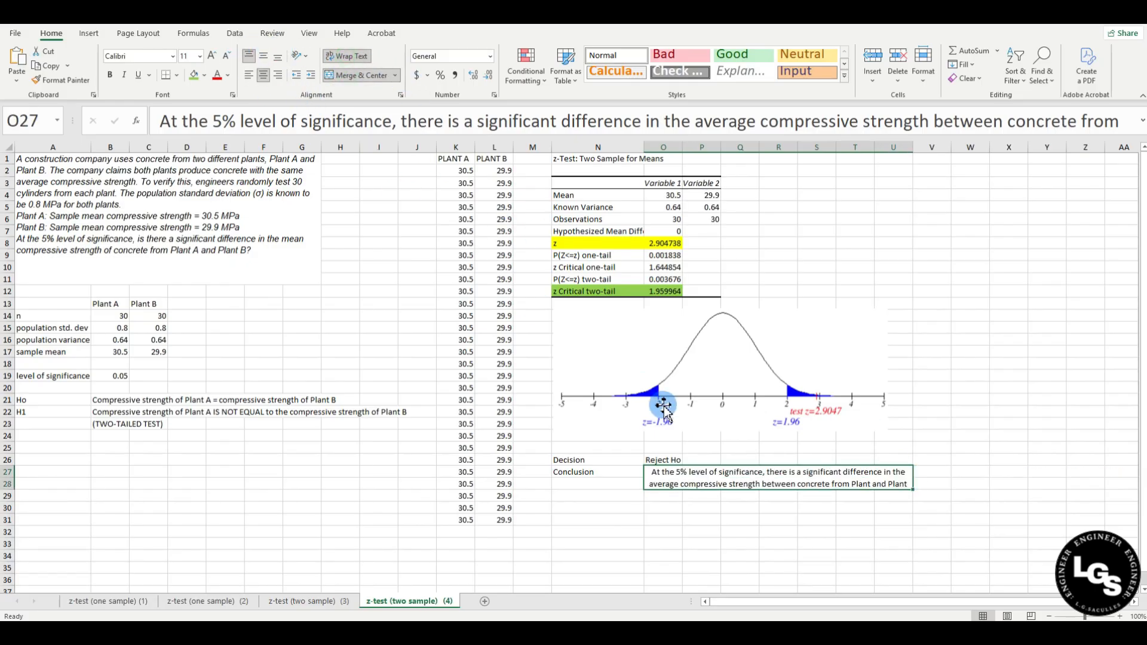
left_click(705, 532)
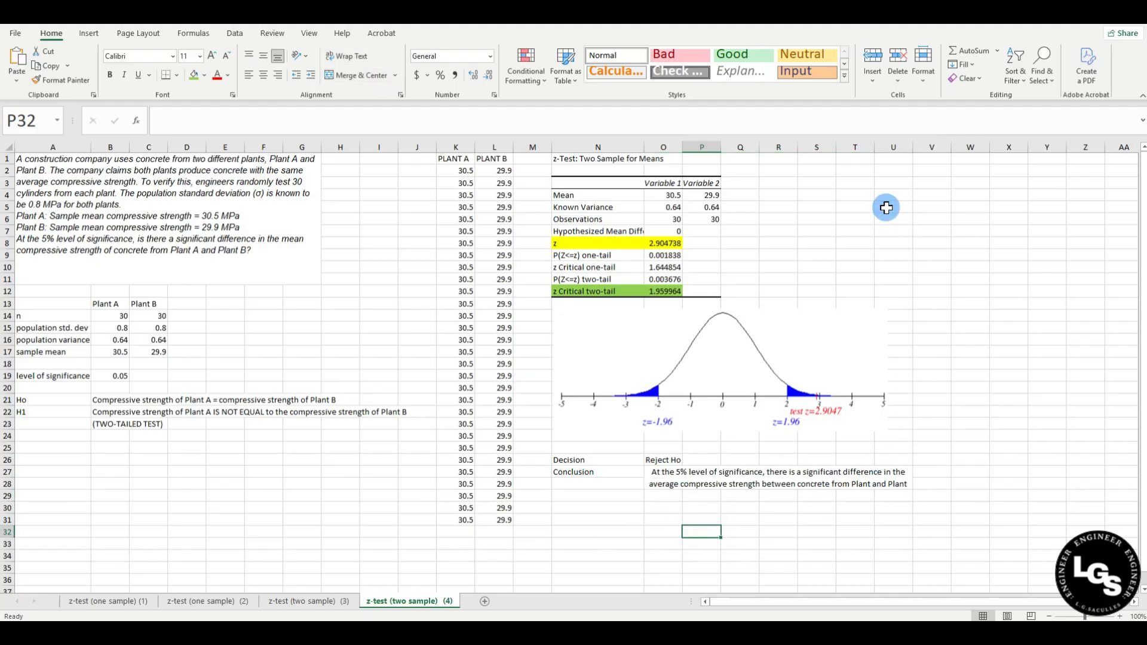
left_click_drag(912, 147, 947, 154)
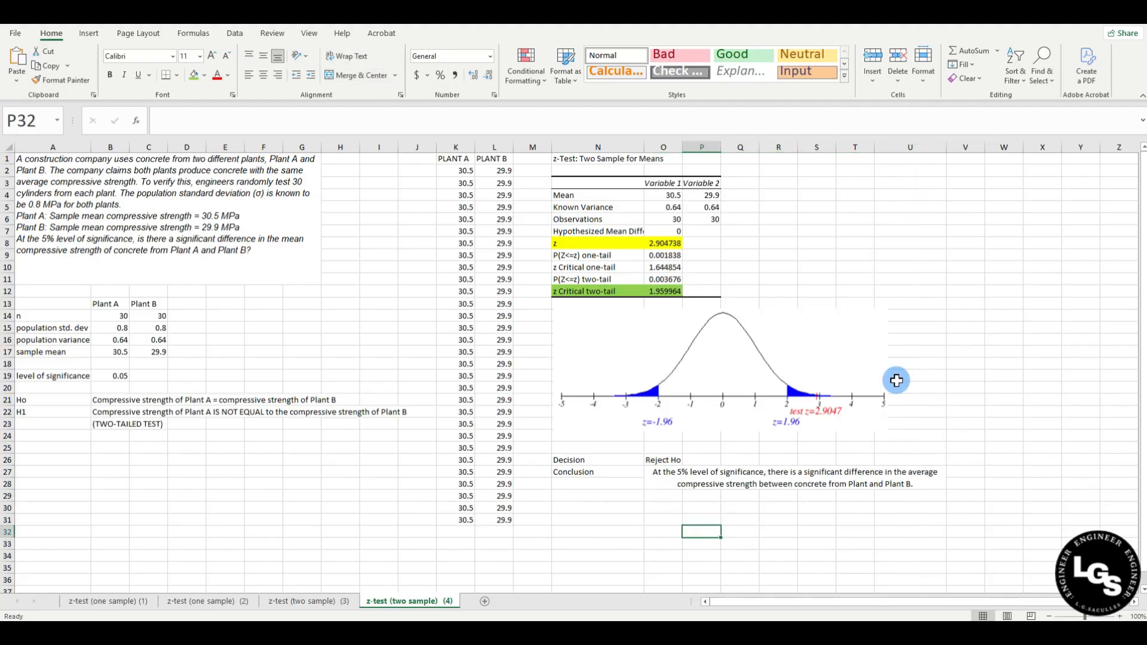
left_click(812, 530)
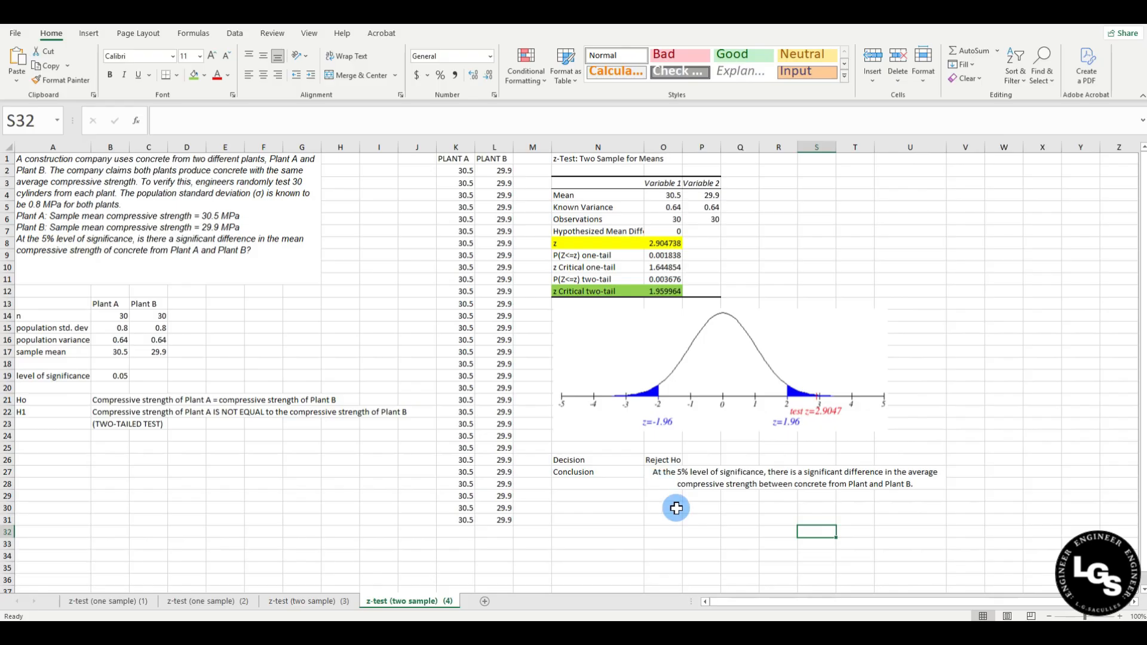